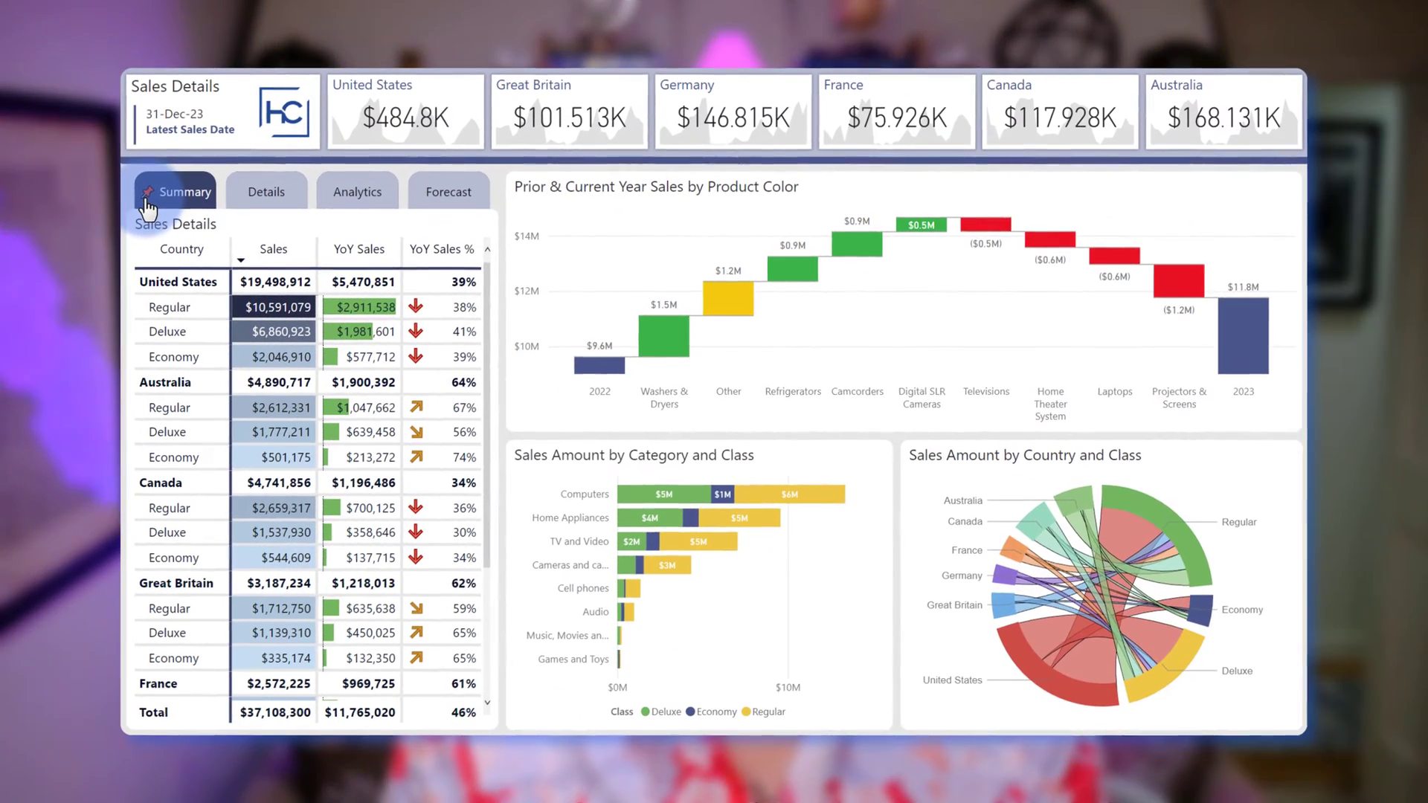
Step: Switch in turn to the Details, Analytics and Forecast pages, each gaining the pin when active
left_click(263, 198)
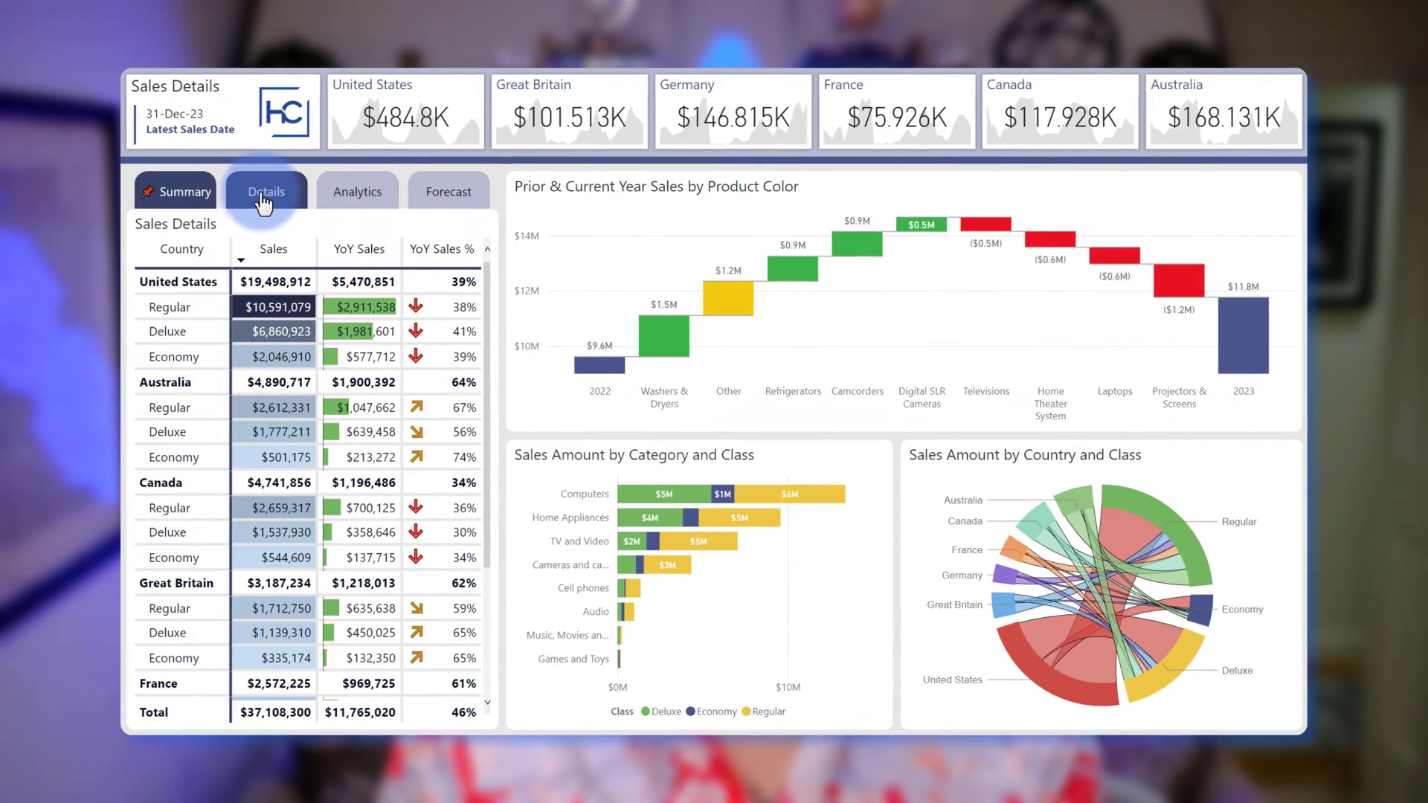
left_click(376, 201)
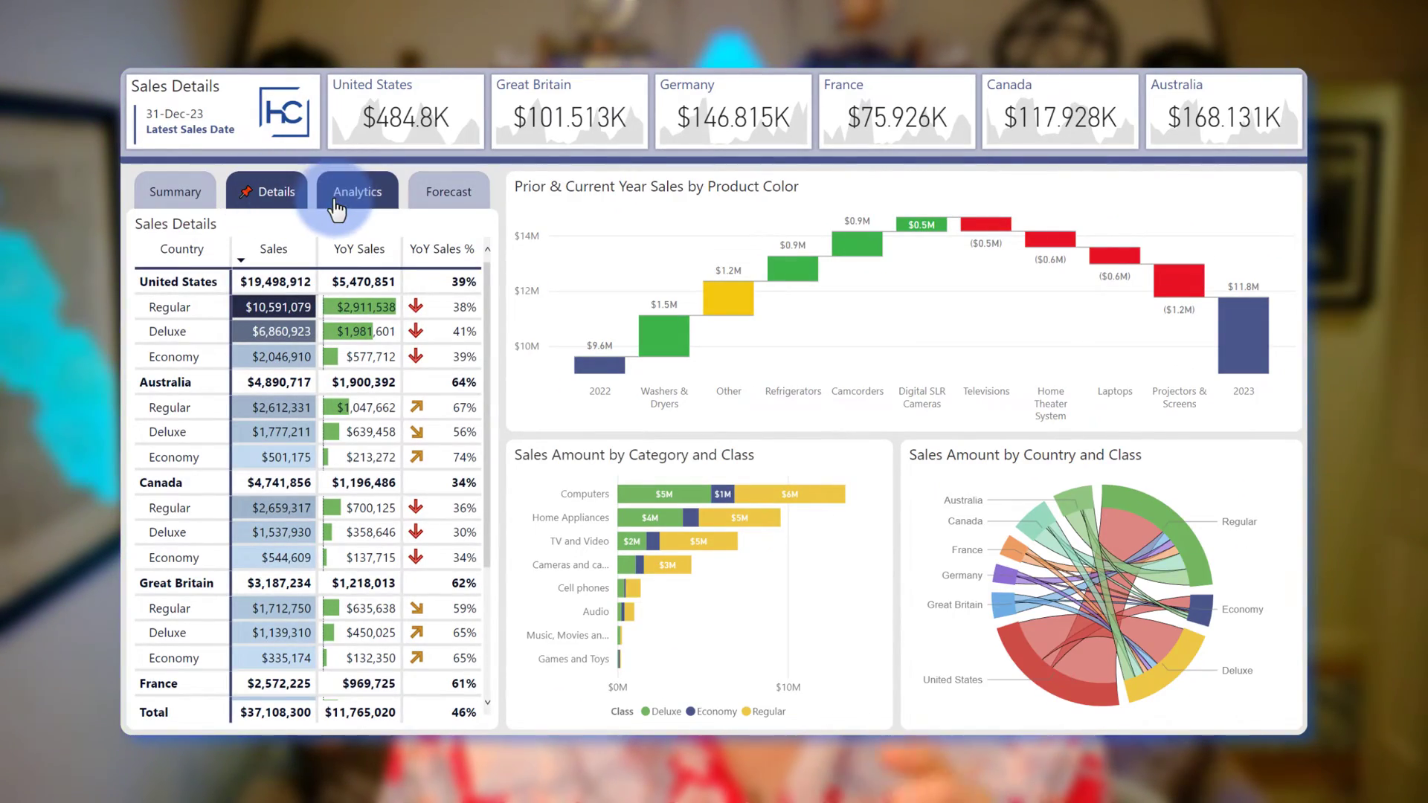
left_click(430, 201)
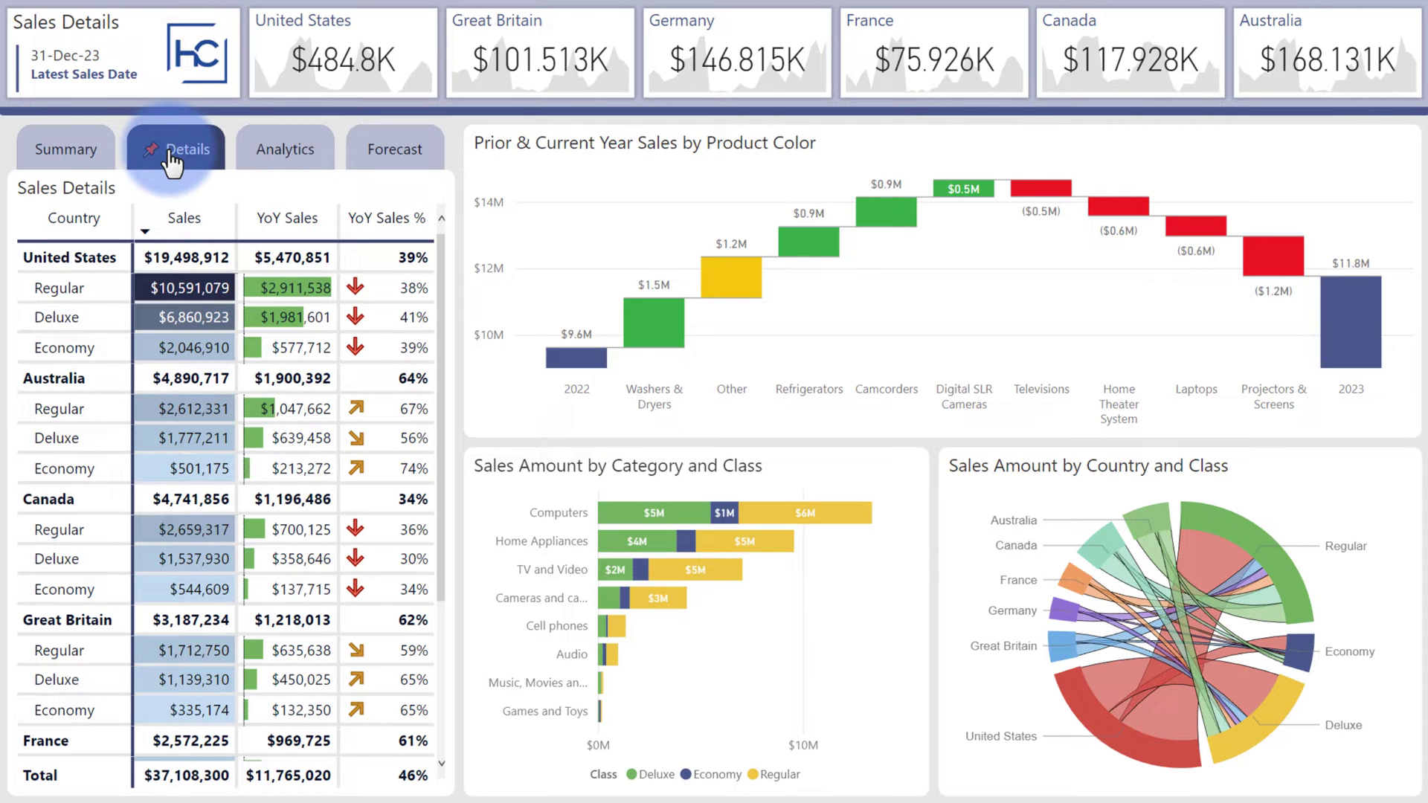
Step: Cycle through the Analytics, Forecast, Analytics and Details pages, ending on Summary
left_click(279, 155)
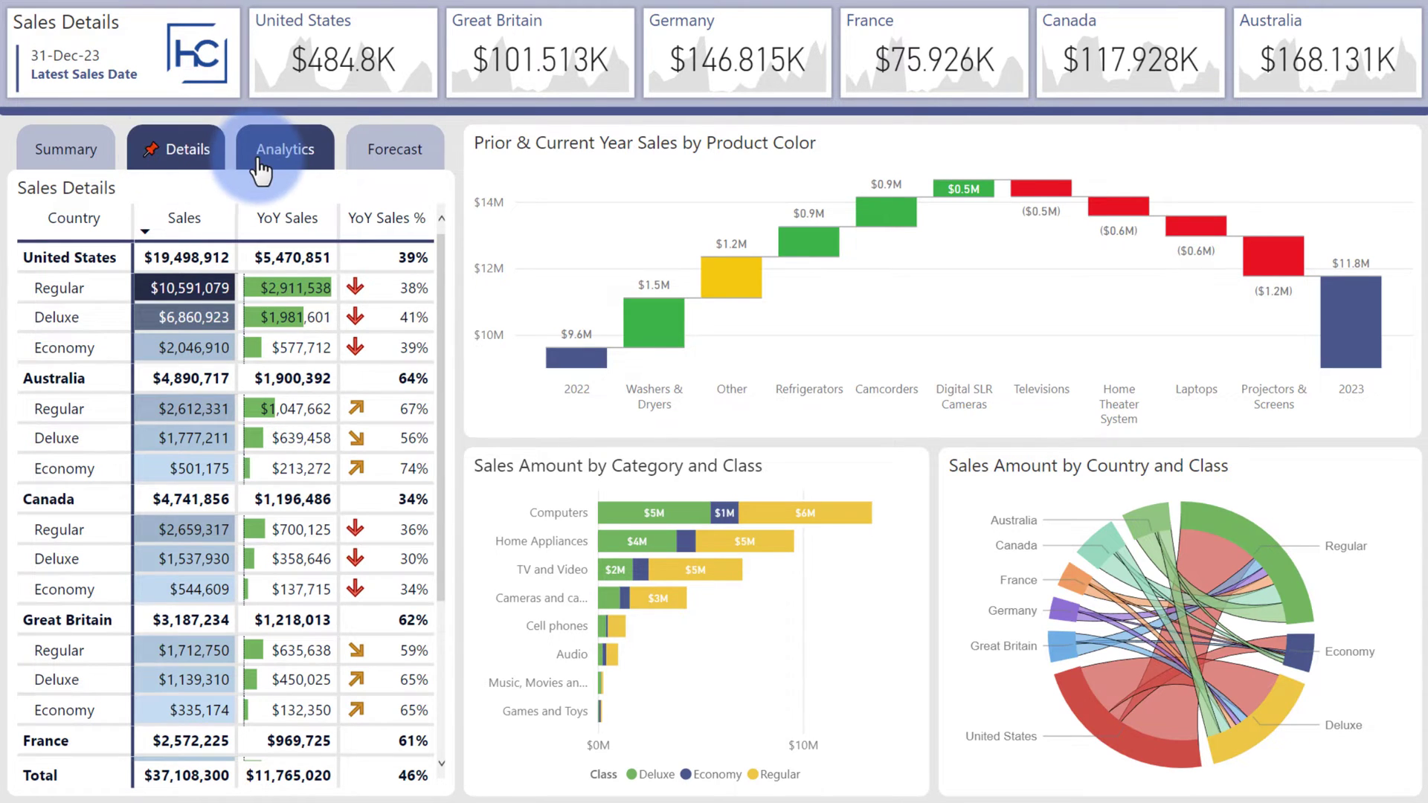
left_click(372, 160)
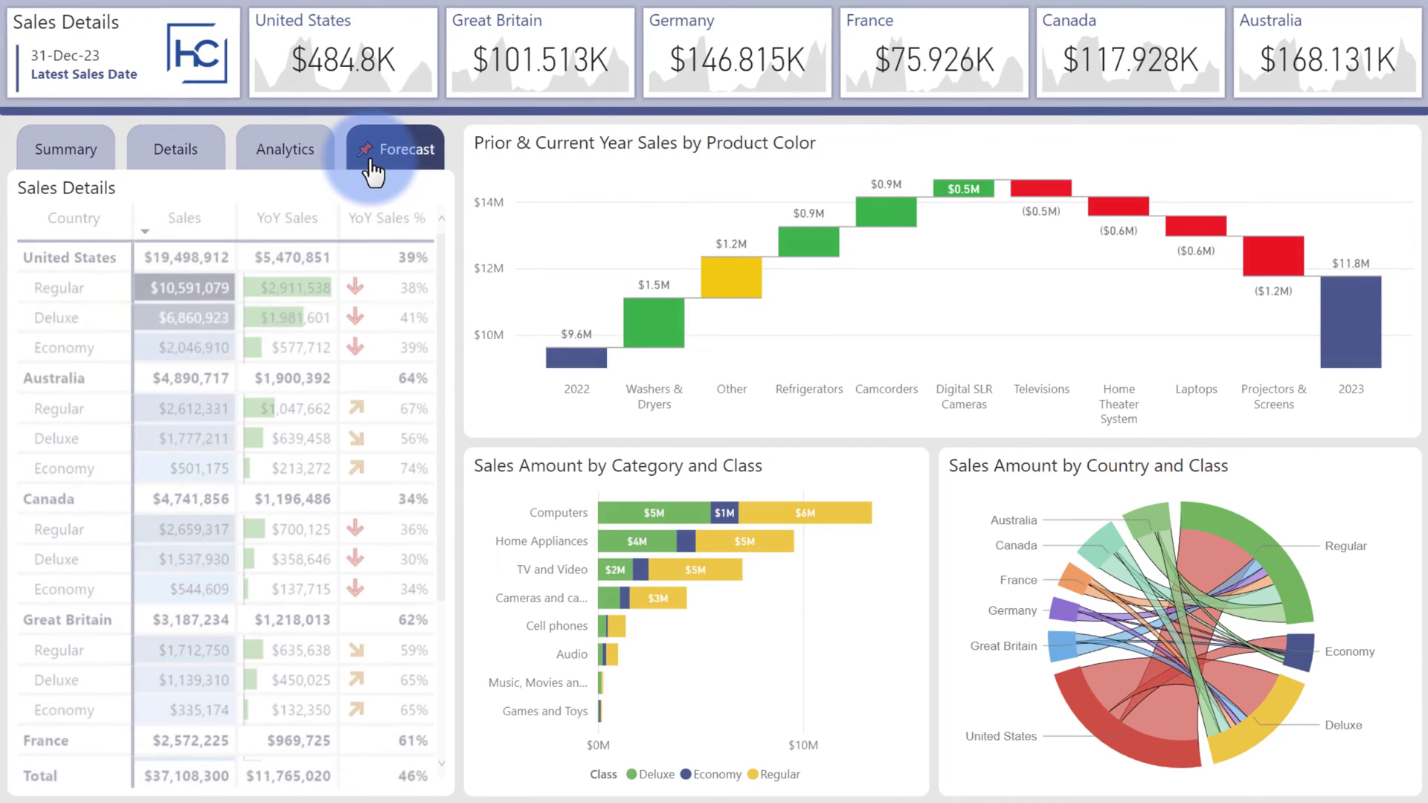
left_click(331, 158)
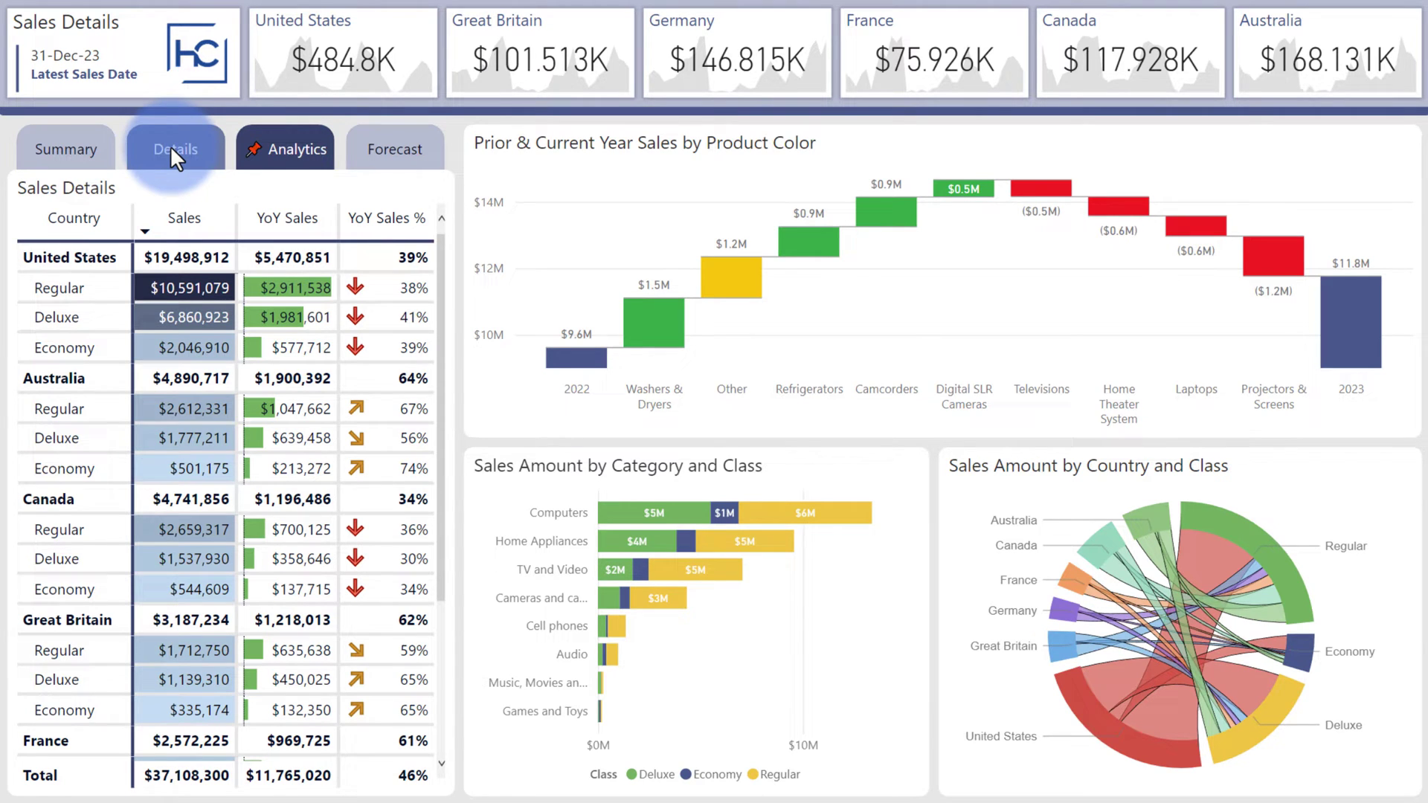
left_click(171, 146)
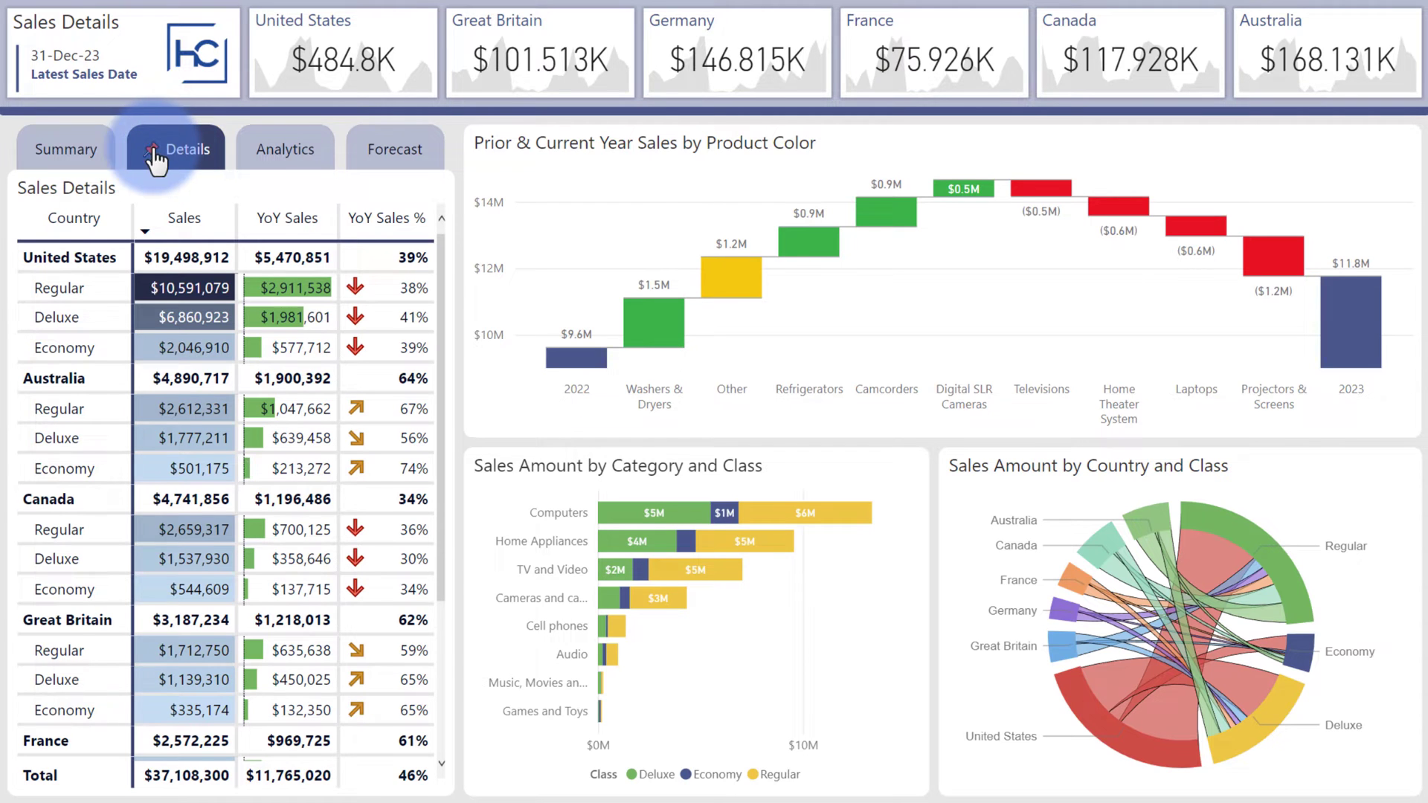
left_click(78, 152)
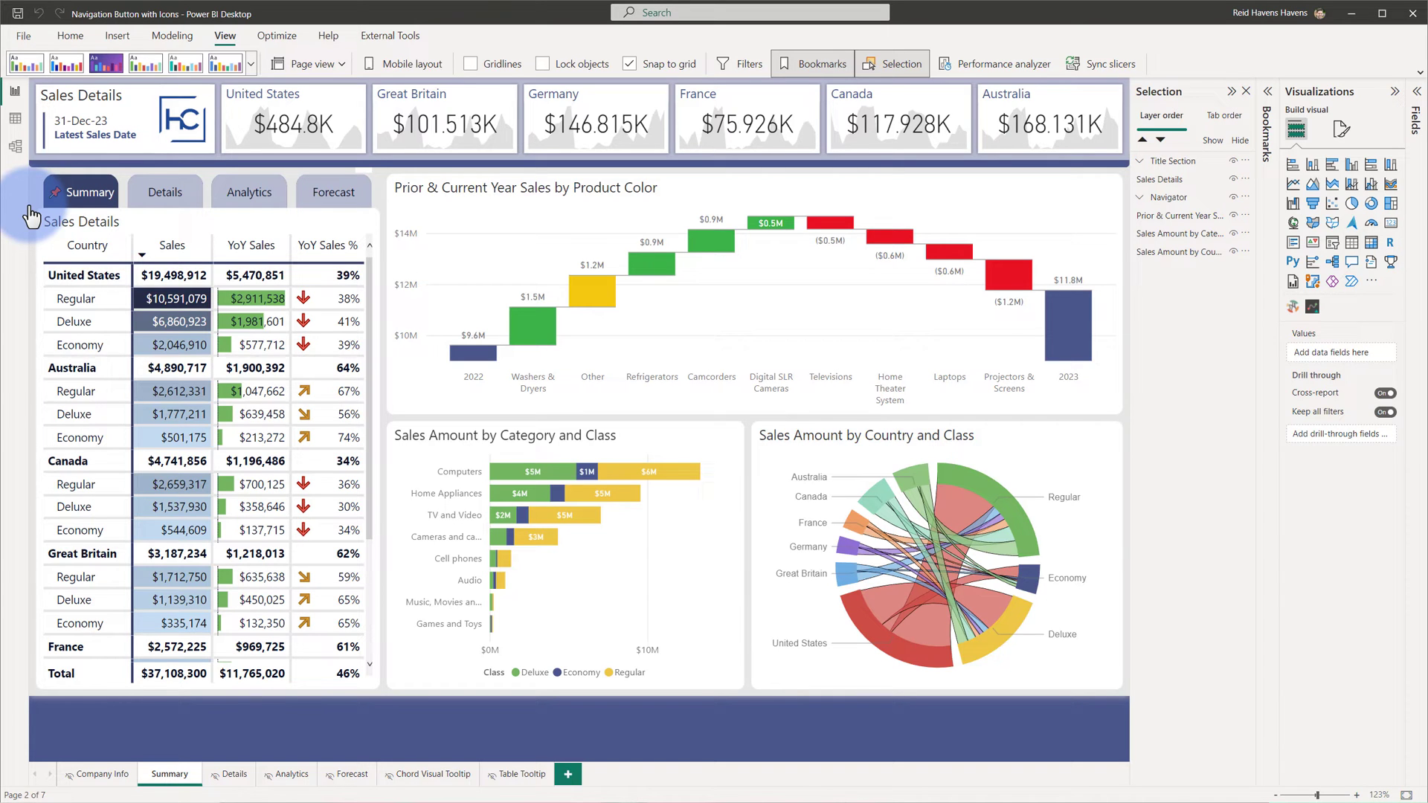
Step: Ctrl+click the Details and then the Analytics navigation buttons to land on Analytics
left_click(150, 204)
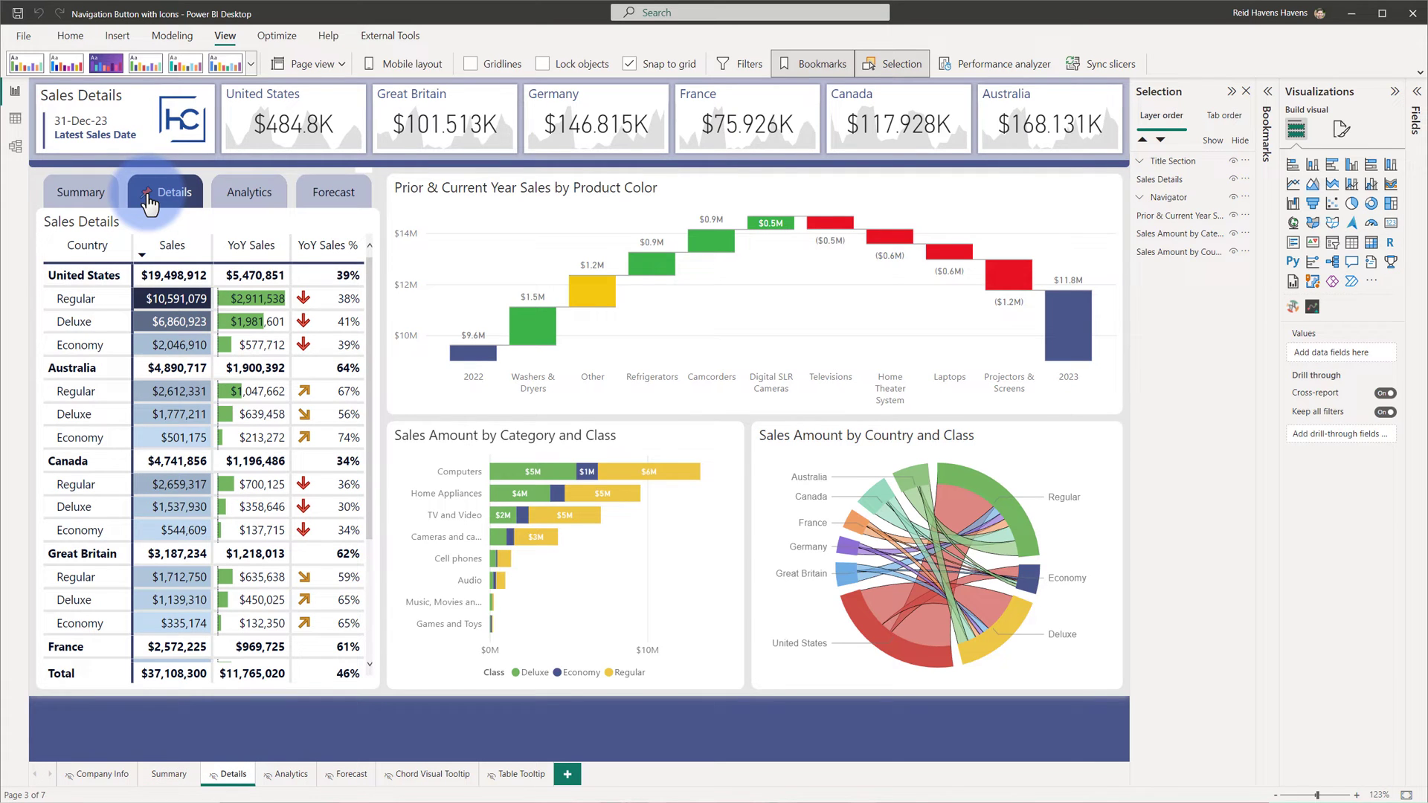
left_click(233, 202)
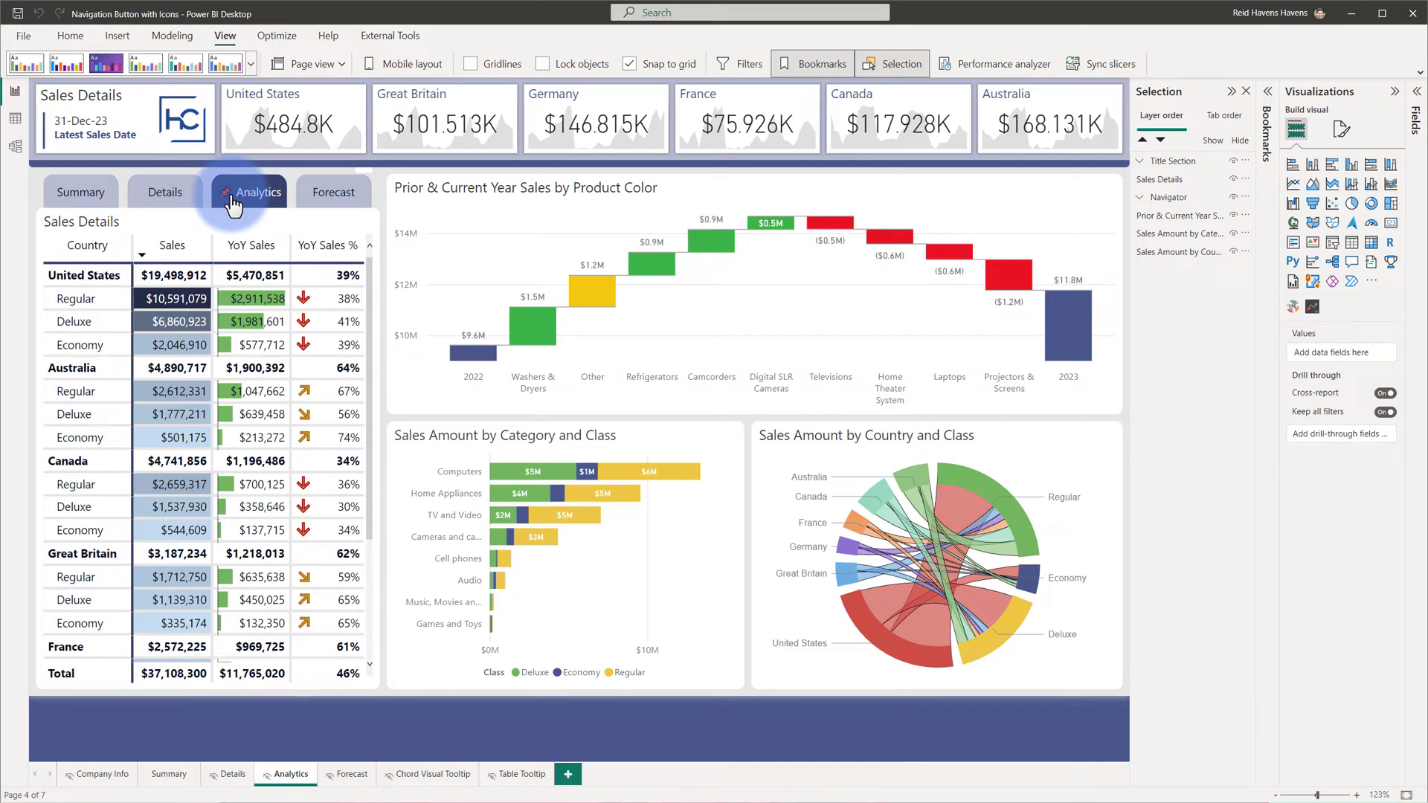
Step: On the Forecast page, lay the page navigator over the bookmark navigator row, then deselect it
left_click(321, 205)
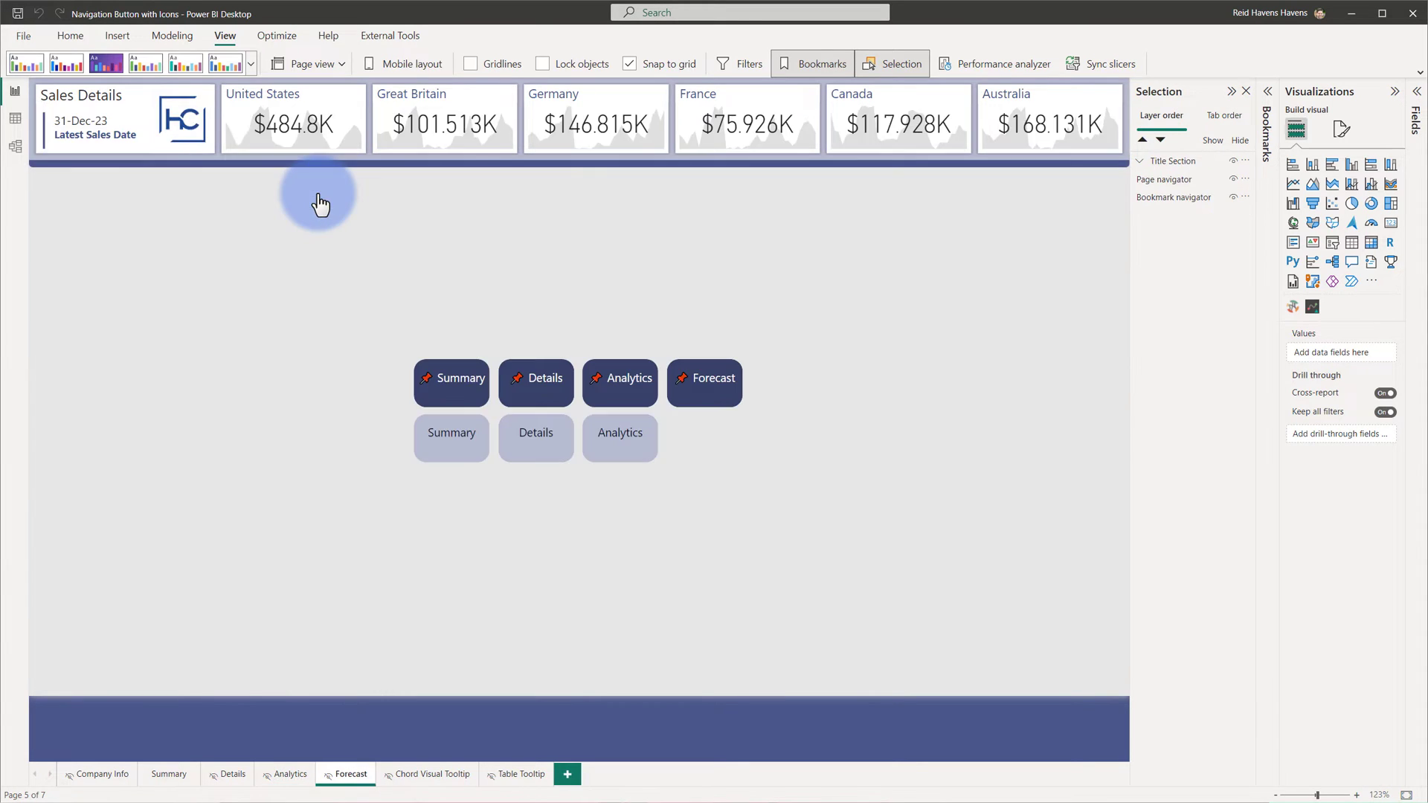
left_click(444, 382)
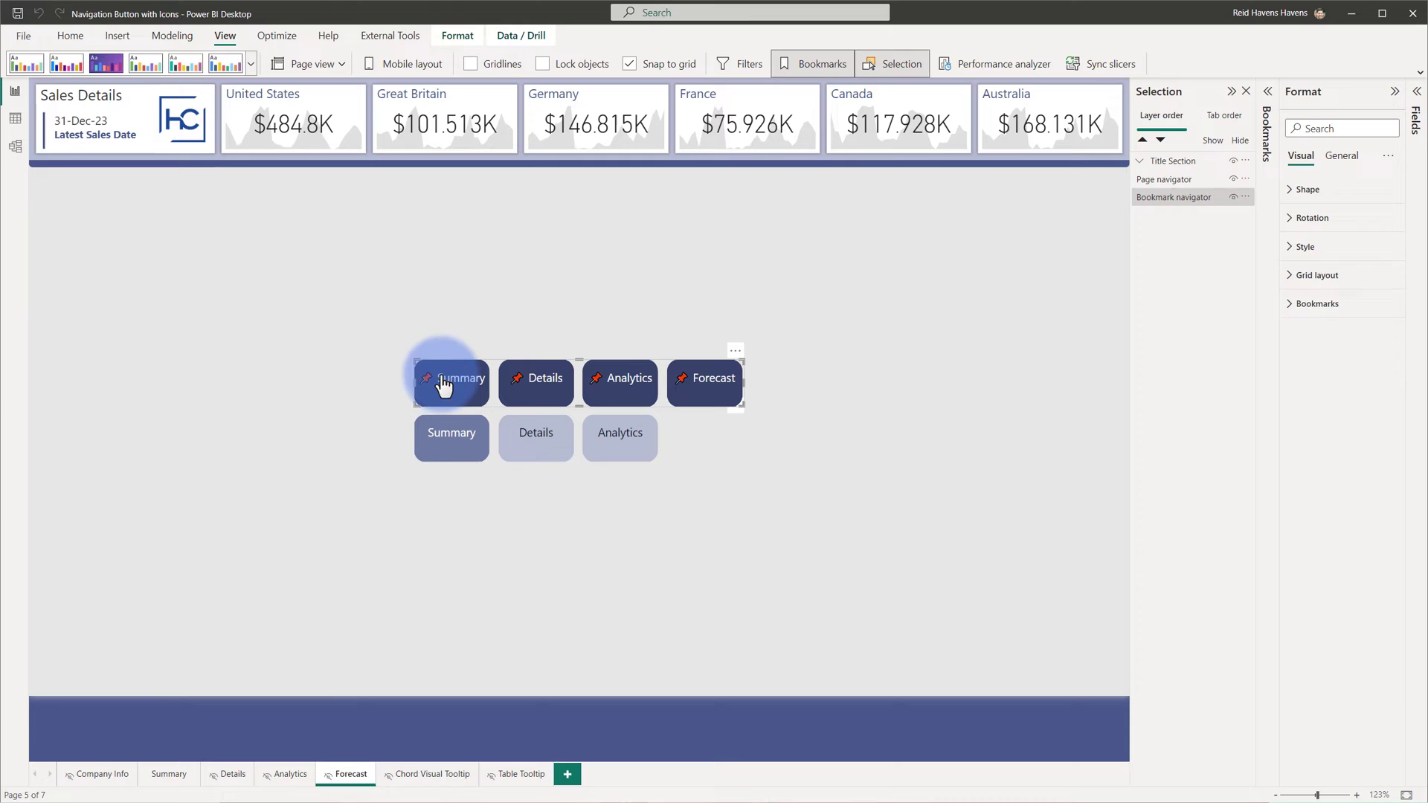
left_click(446, 446)
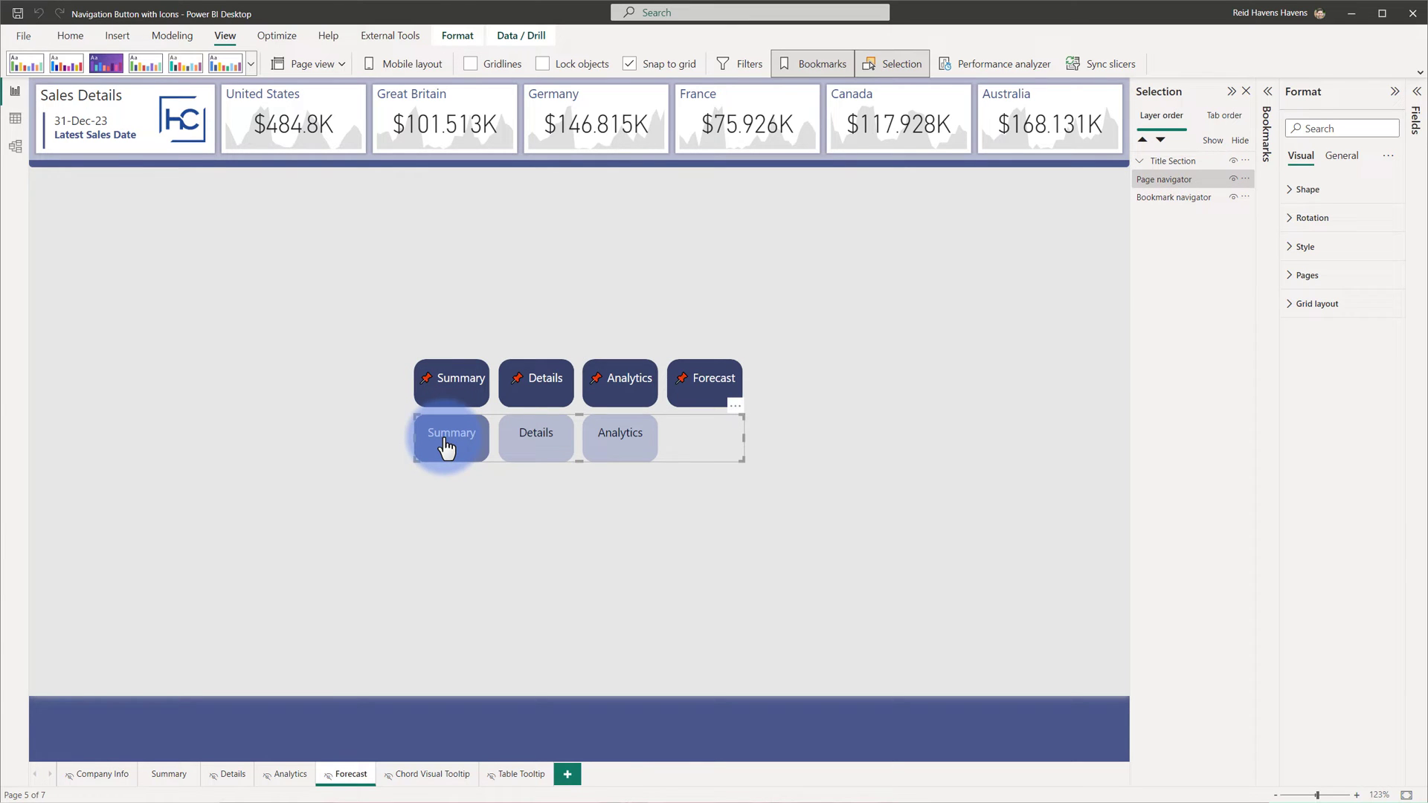
left_click(437, 405)
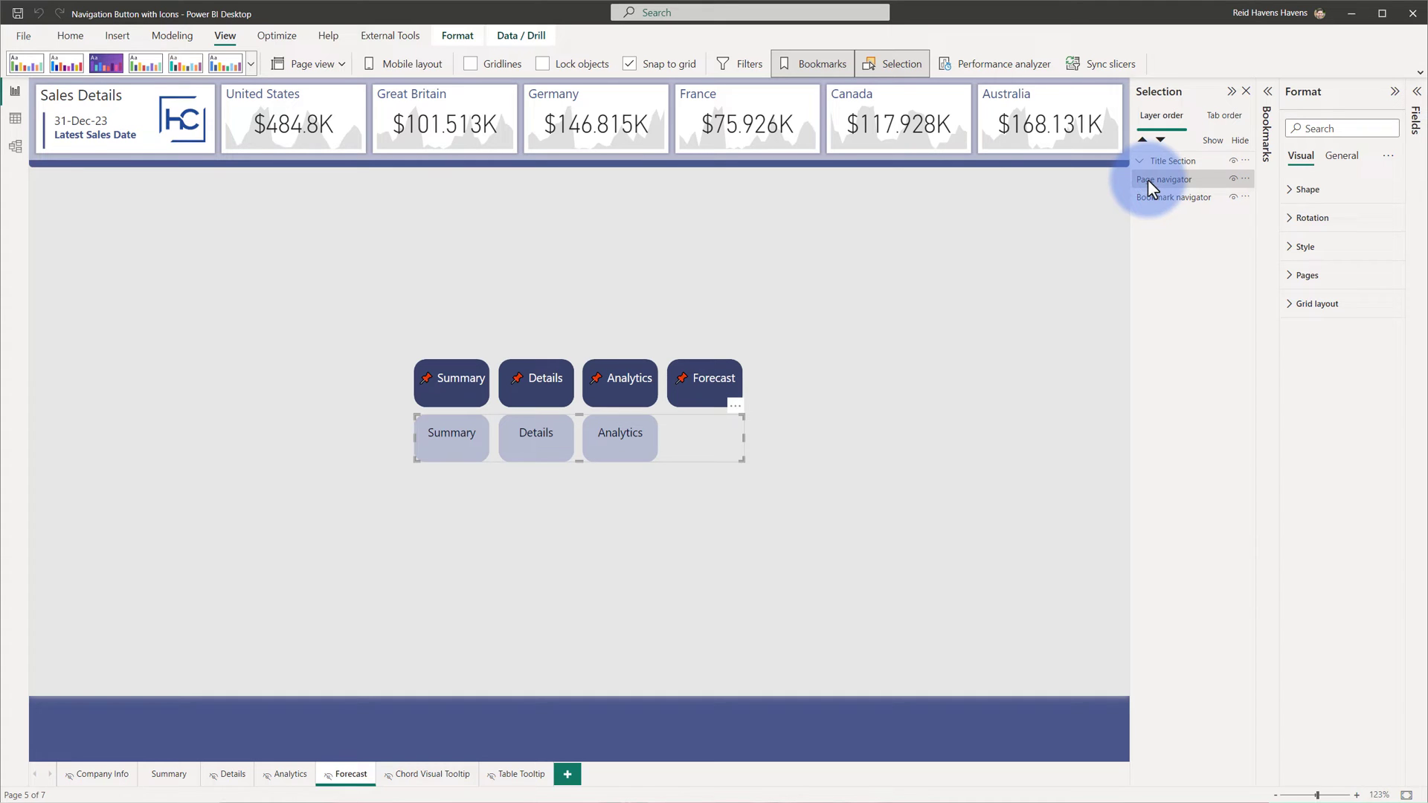
left_click_drag(460, 447, 462, 386)
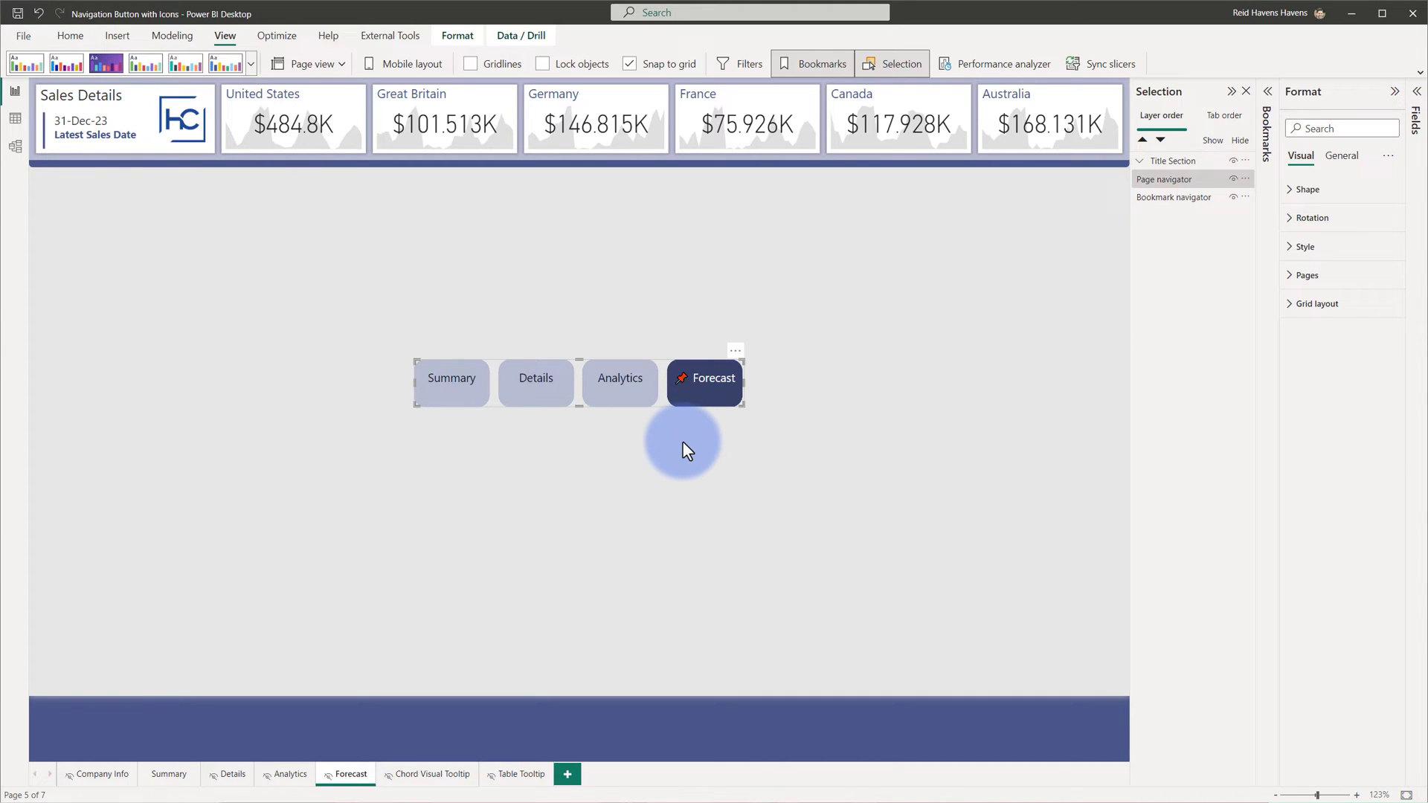
left_click_drag(628, 393, 580, 459)
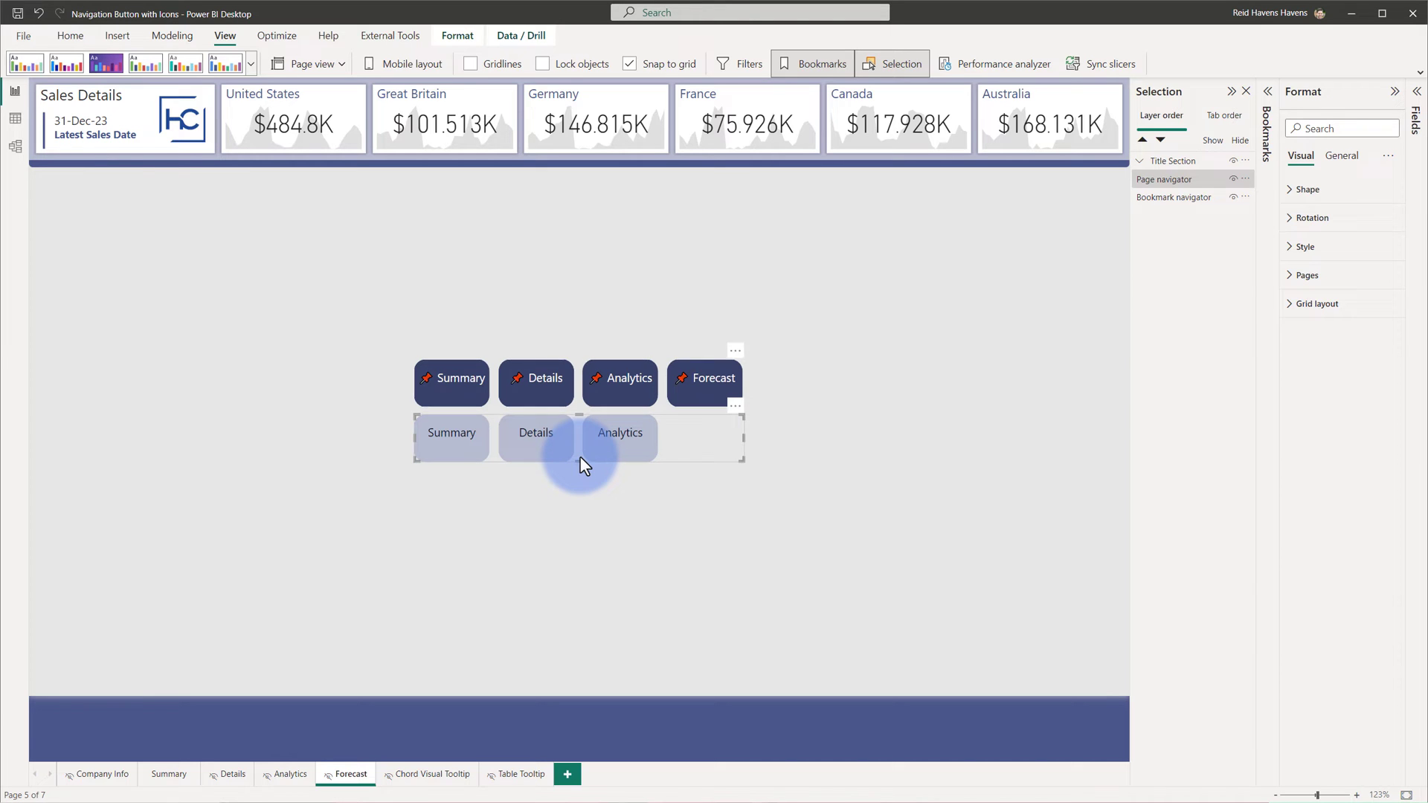
left_click_drag(580, 460, 632, 385)
left_click(648, 431)
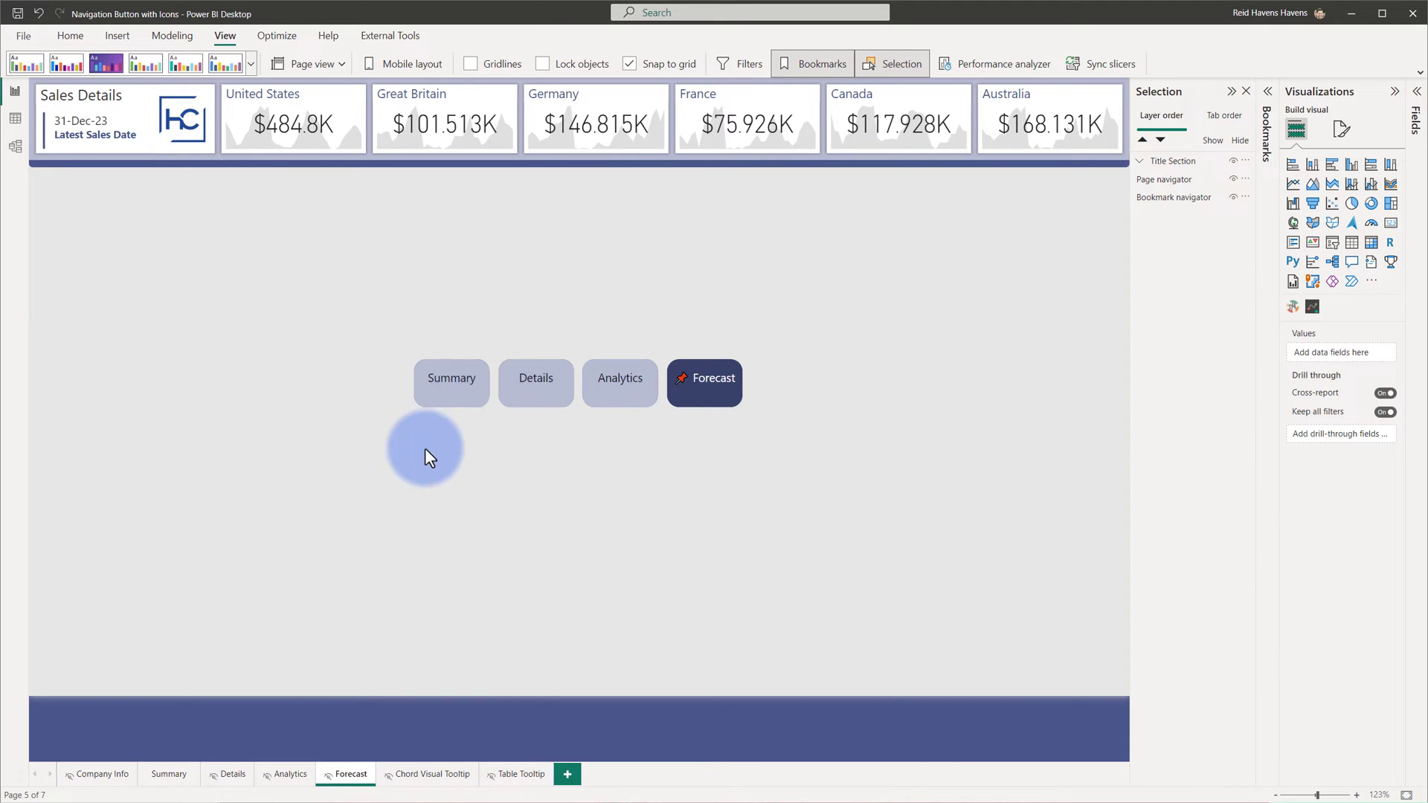
left_click(168, 775)
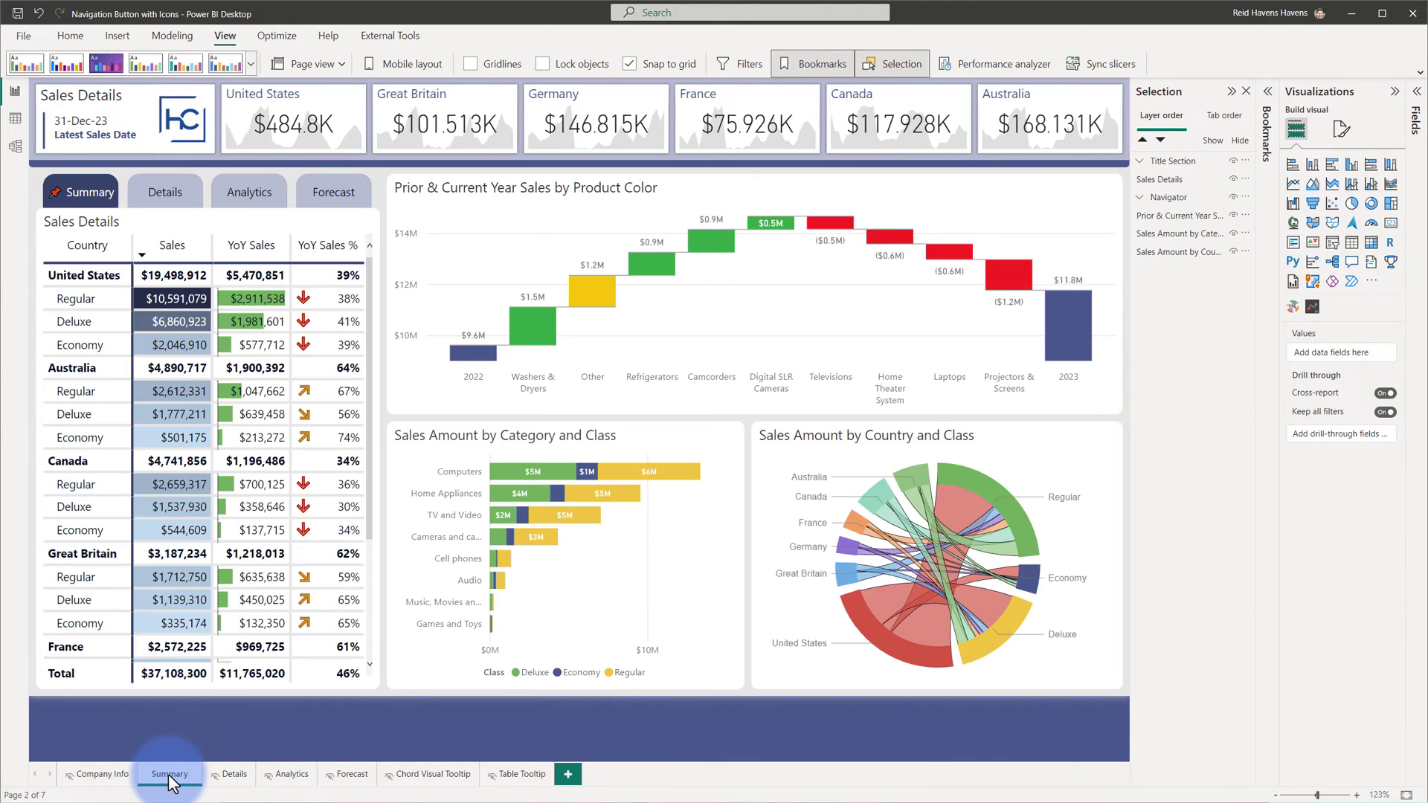
left_click(119, 225)
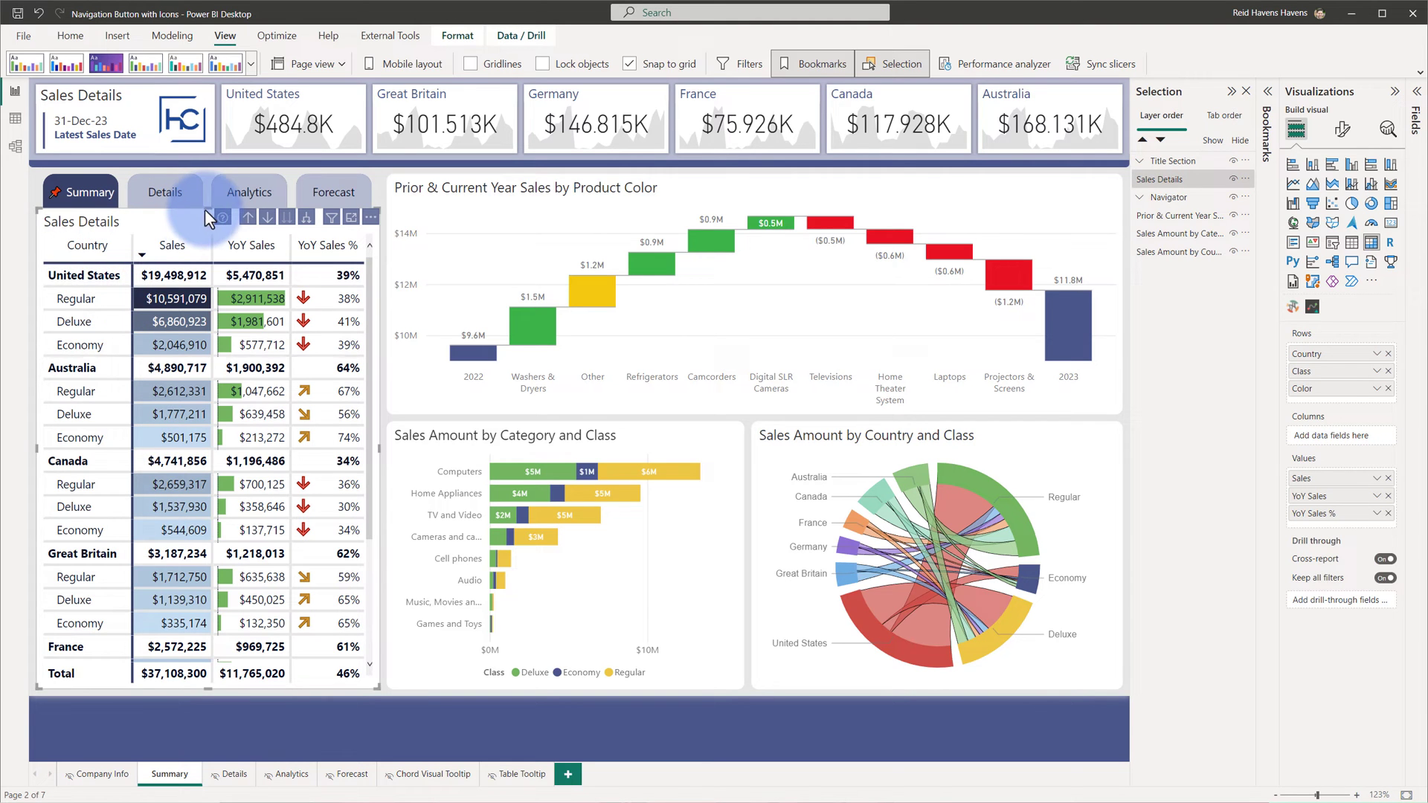
left_click_drag(206, 210, 175, 208)
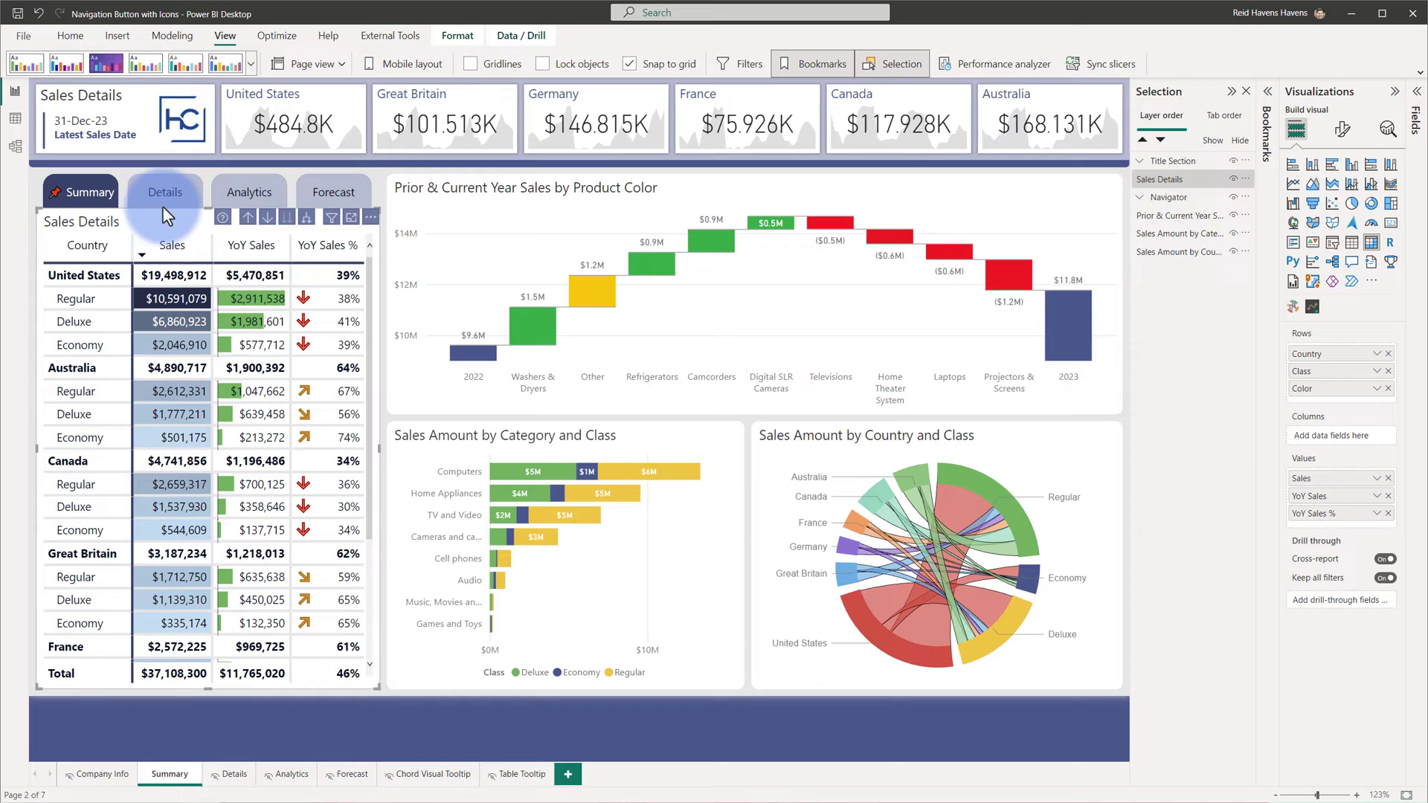
left_click(38, 195)
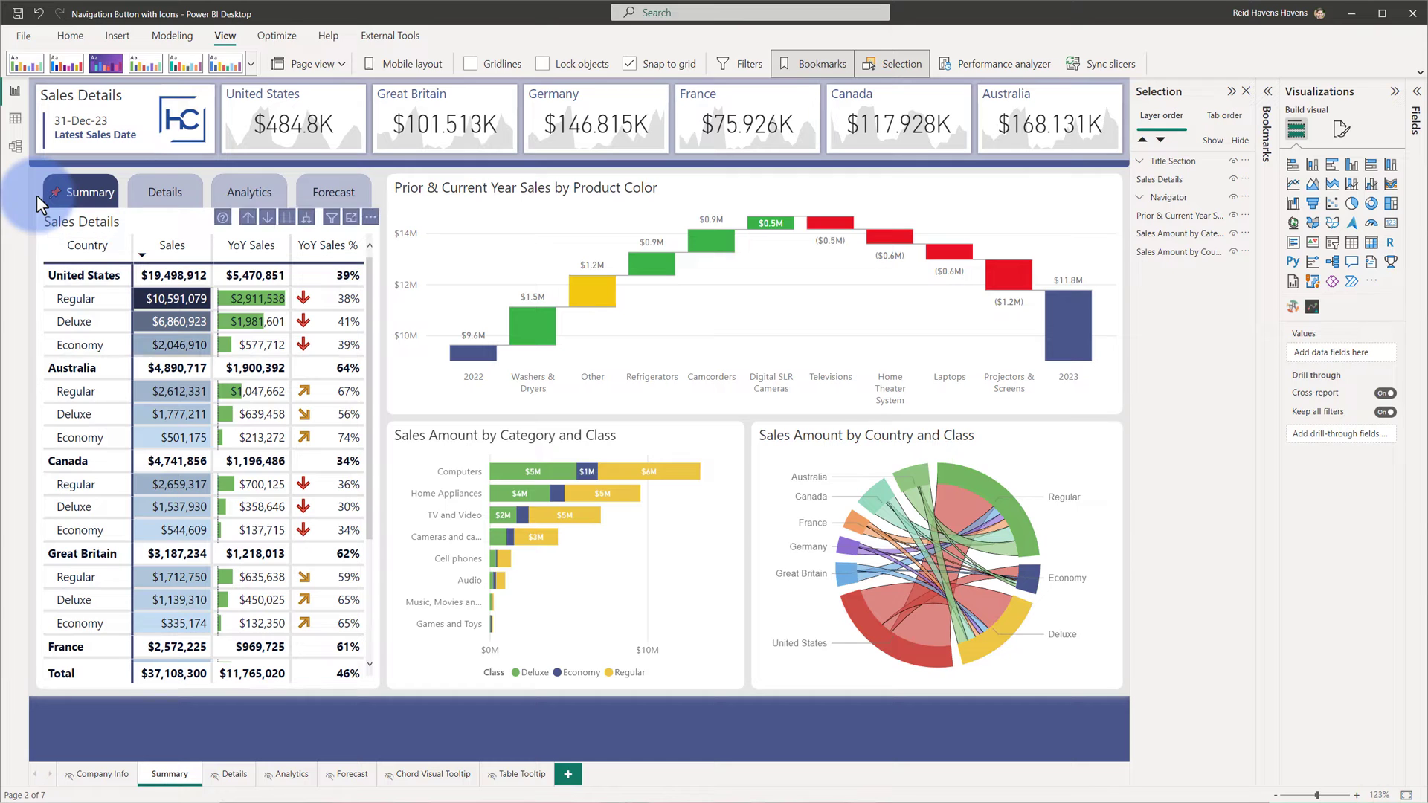
left_click(347, 774)
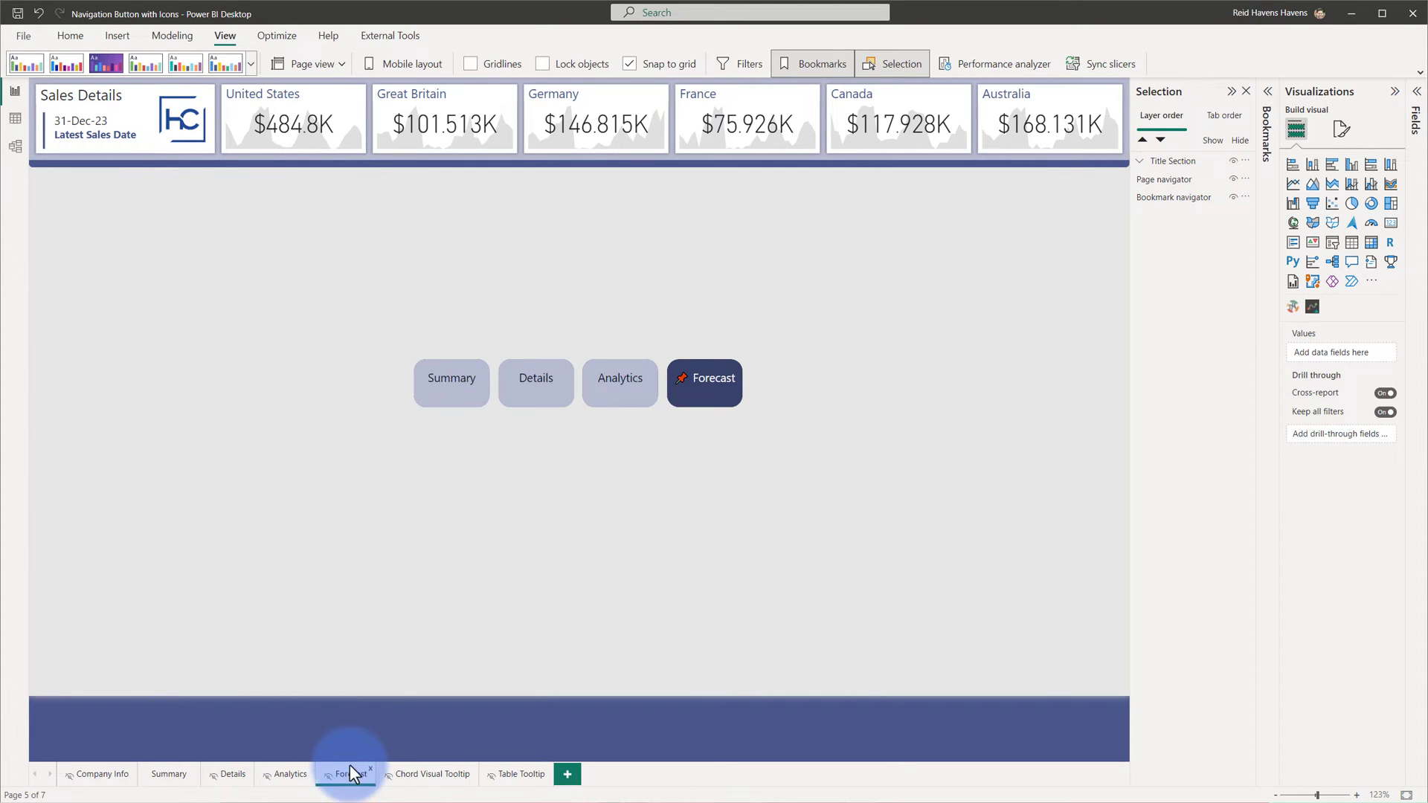
Step: Move the page navigator below the bookmark row and select the bookmark navigator
left_click_drag(454, 384, 458, 438)
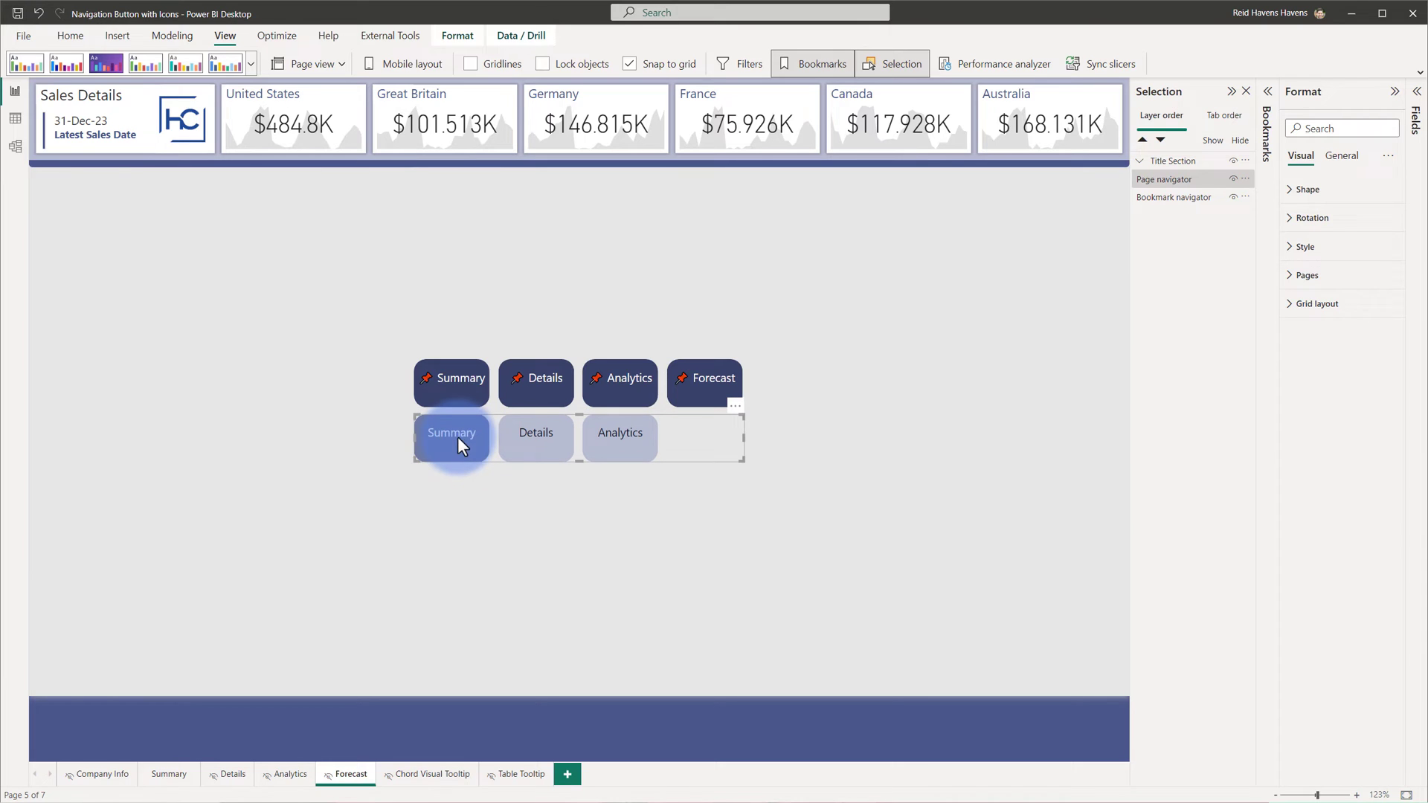
left_click(456, 396)
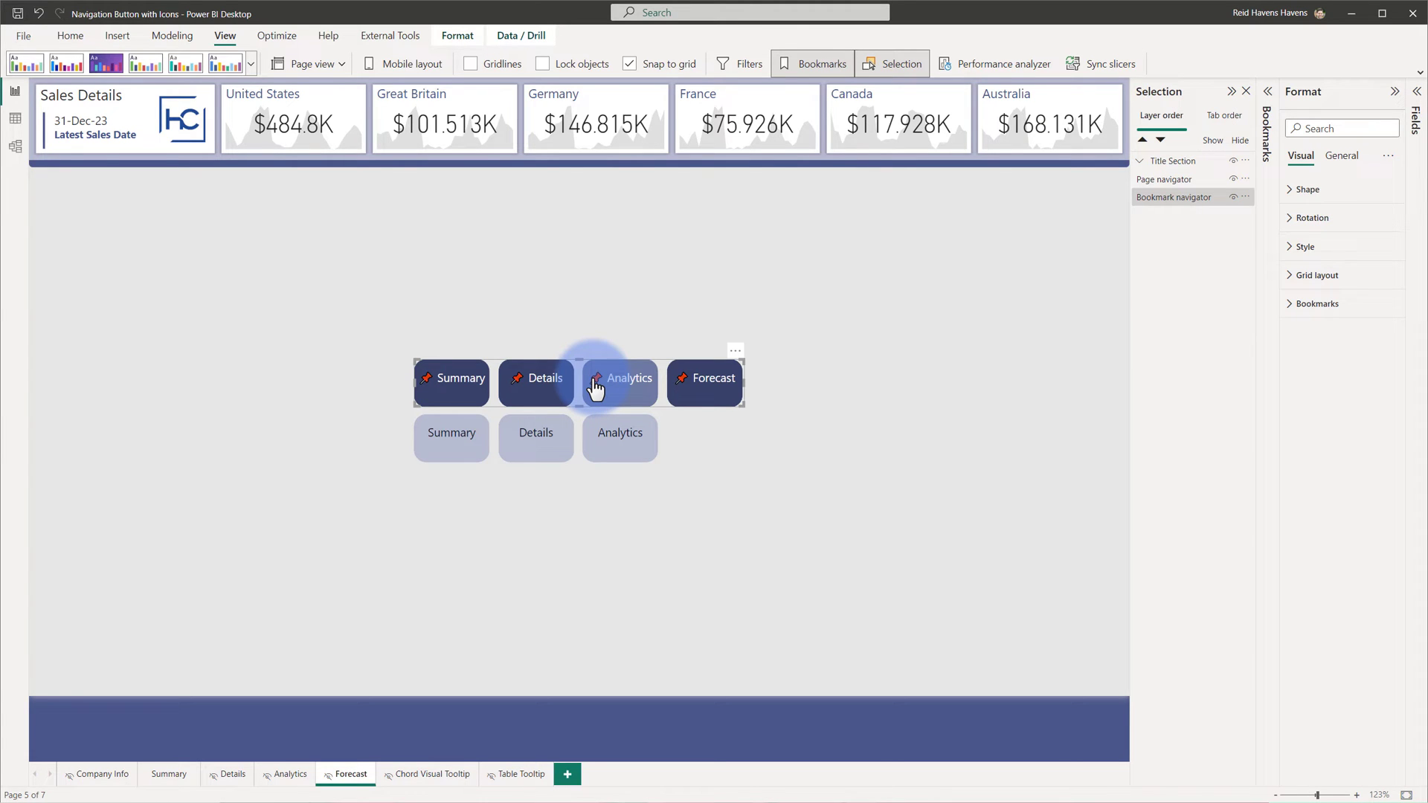
Step: Add a blank page and show the Bookmarks list with the Page Title Icons group expanded
left_click(569, 775)
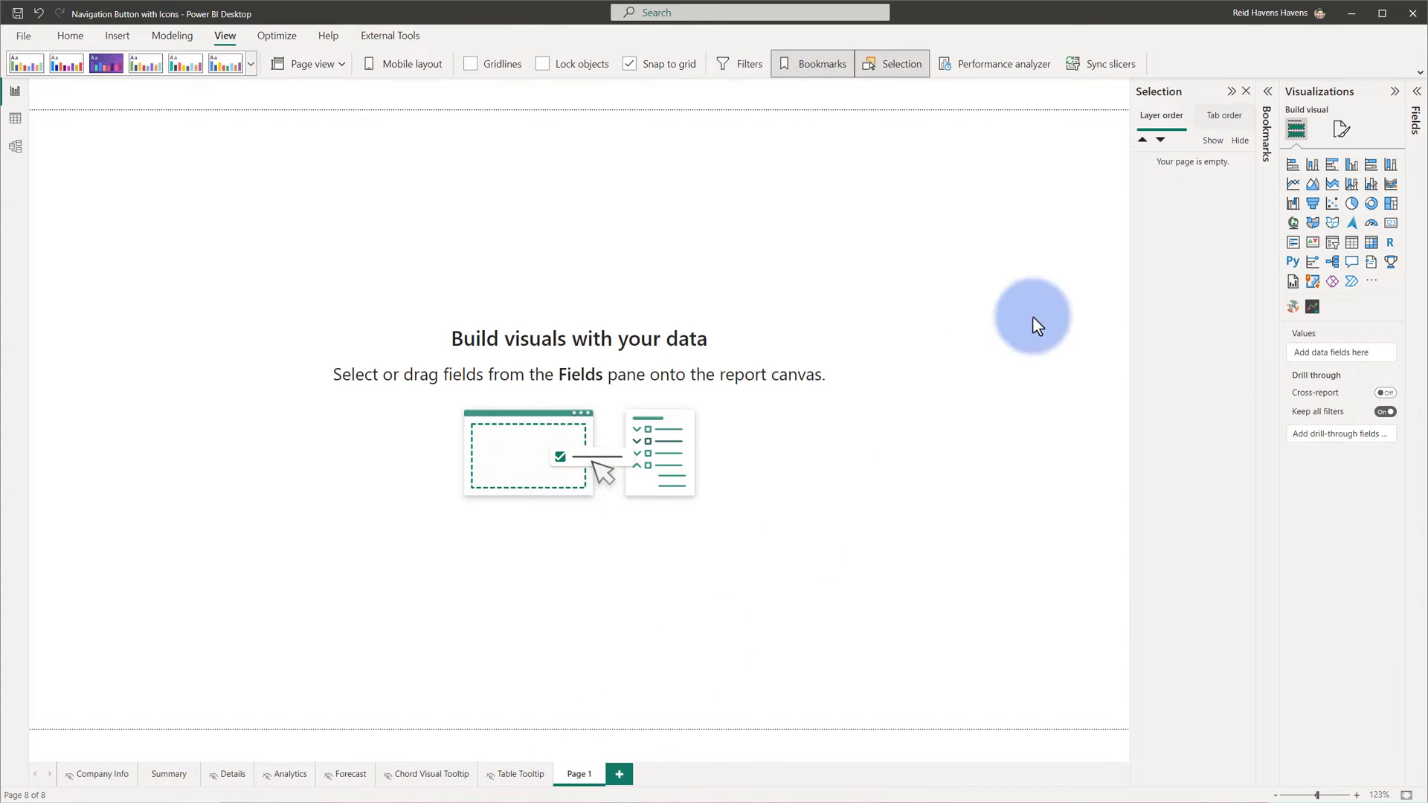
left_click(1267, 91)
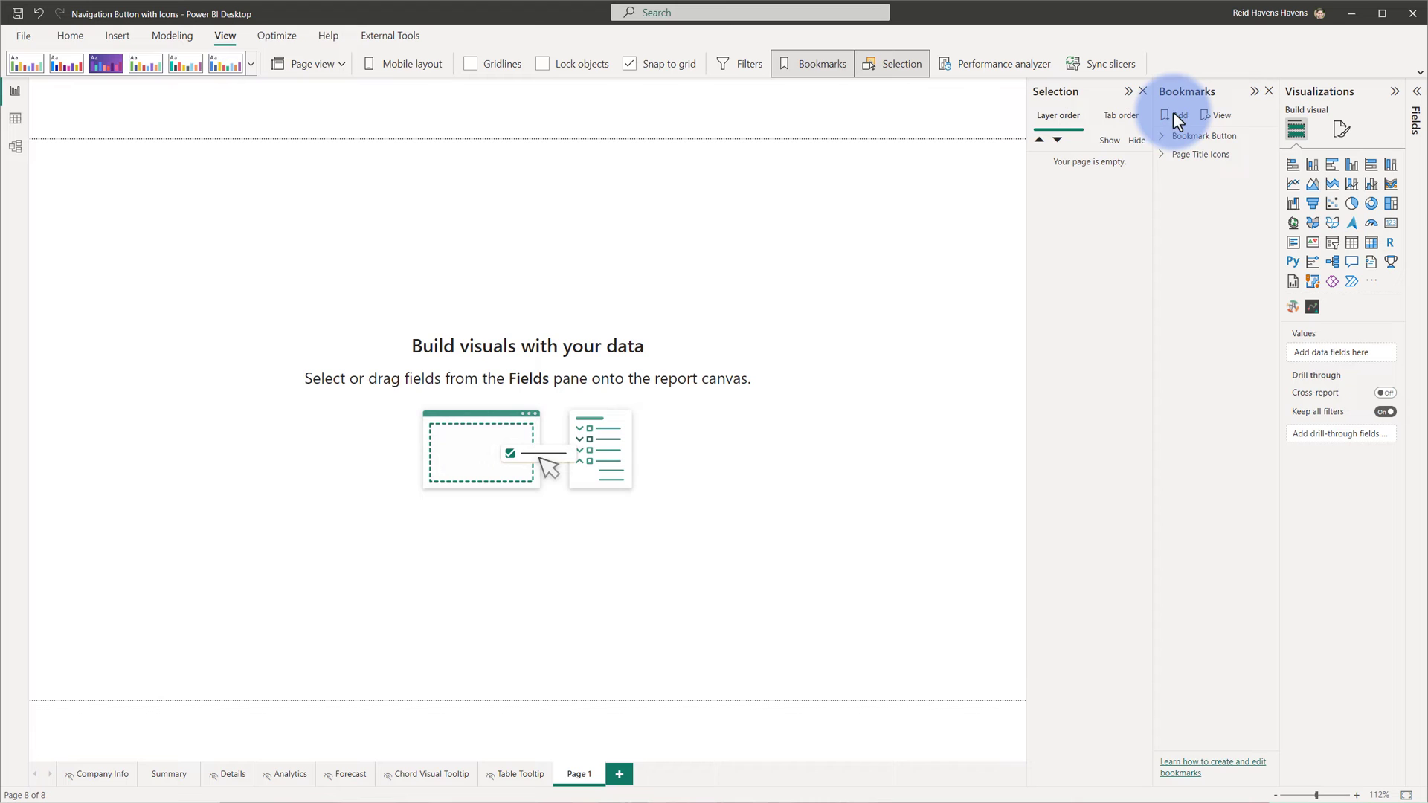
left_click(1162, 155)
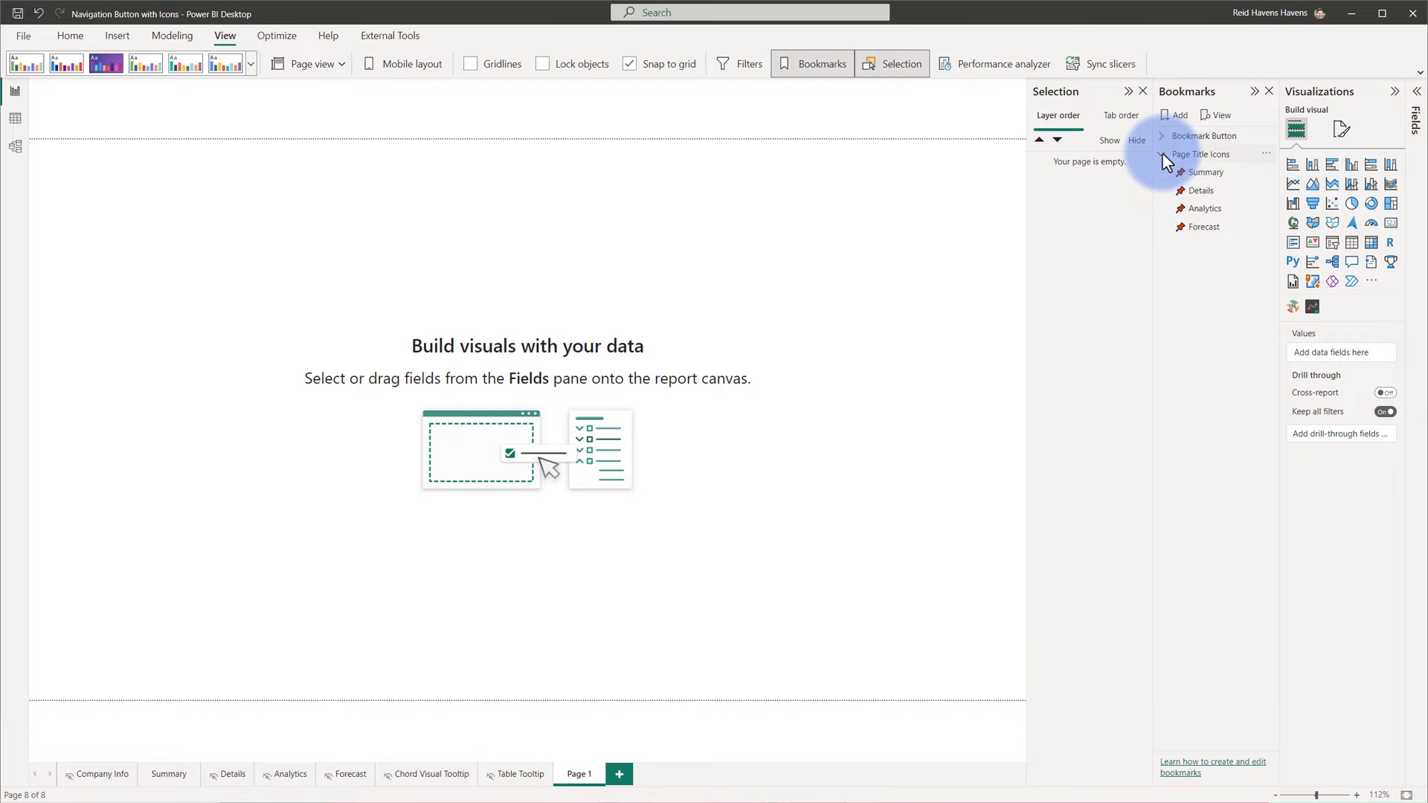
Step: Add an emoji to the Summary bookmark name, then delete the temporary blank Page 1
double_click(1199, 171)
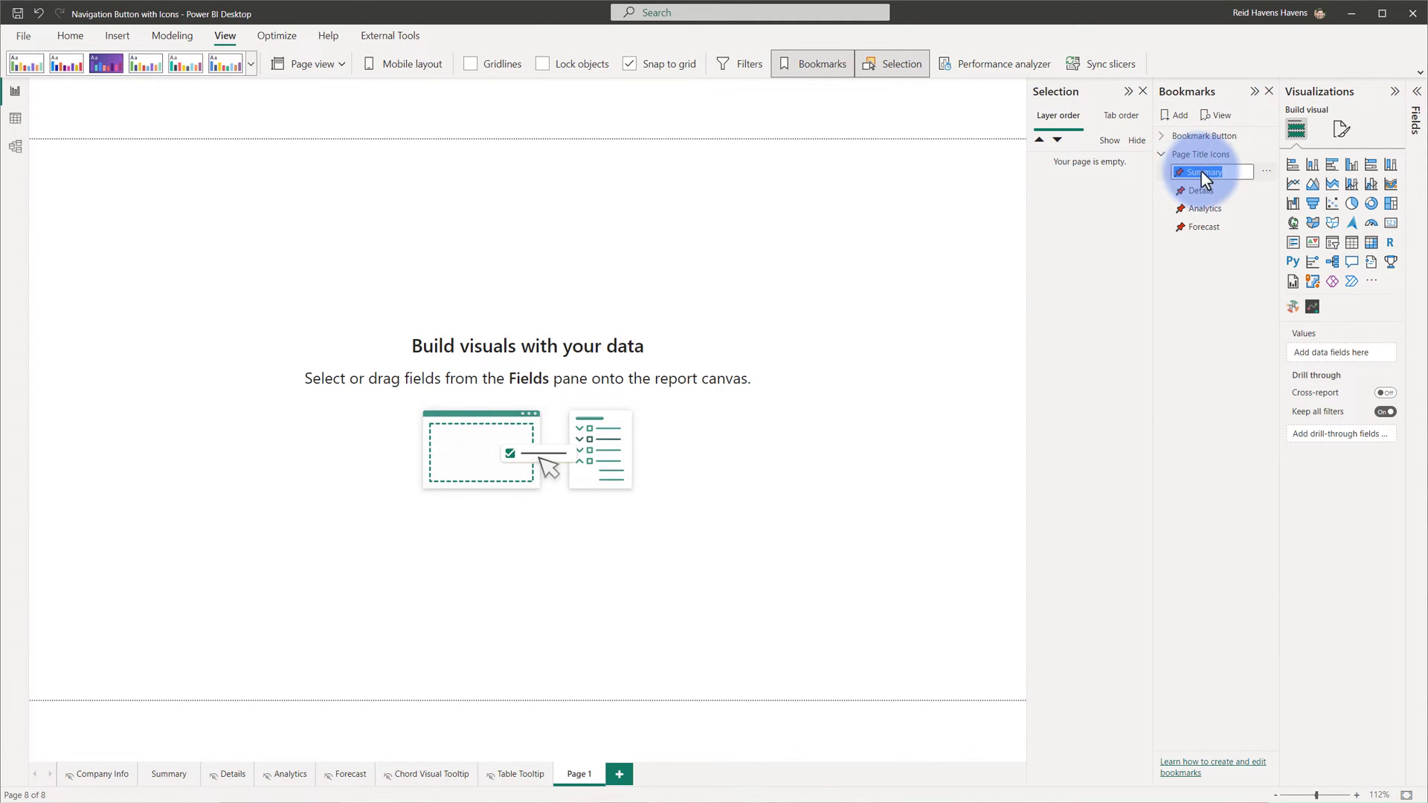
left_click(1226, 171)
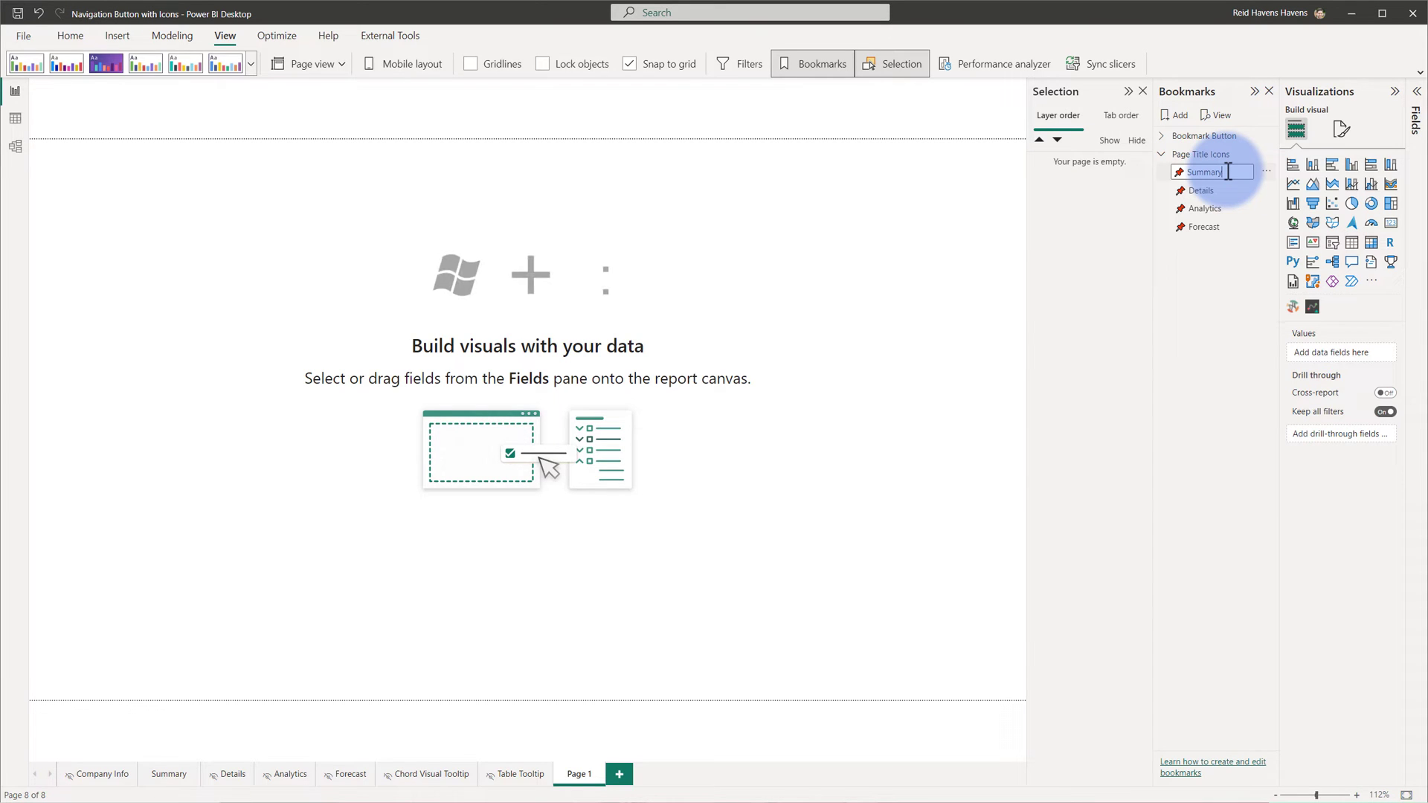
key("super+semicolon")
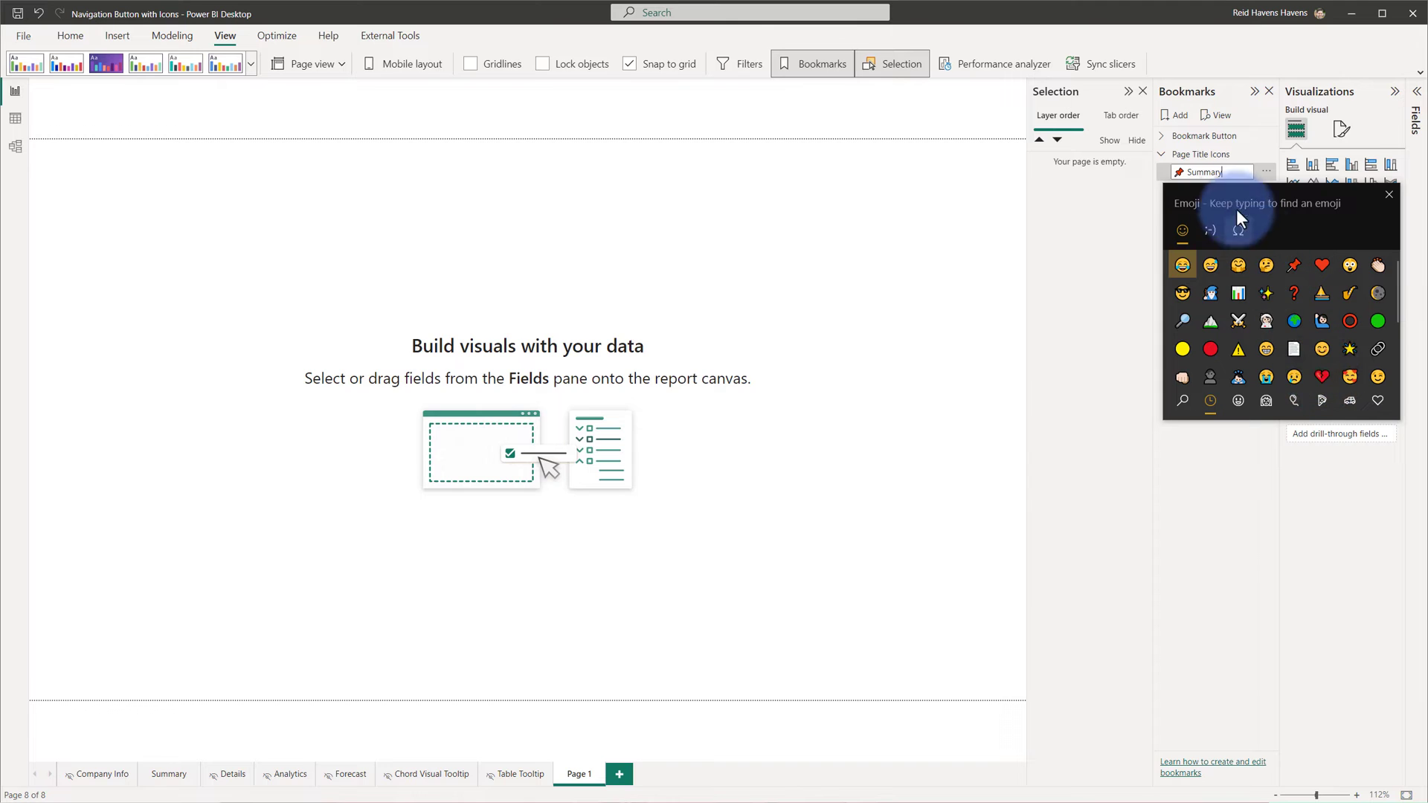
left_click(1389, 196)
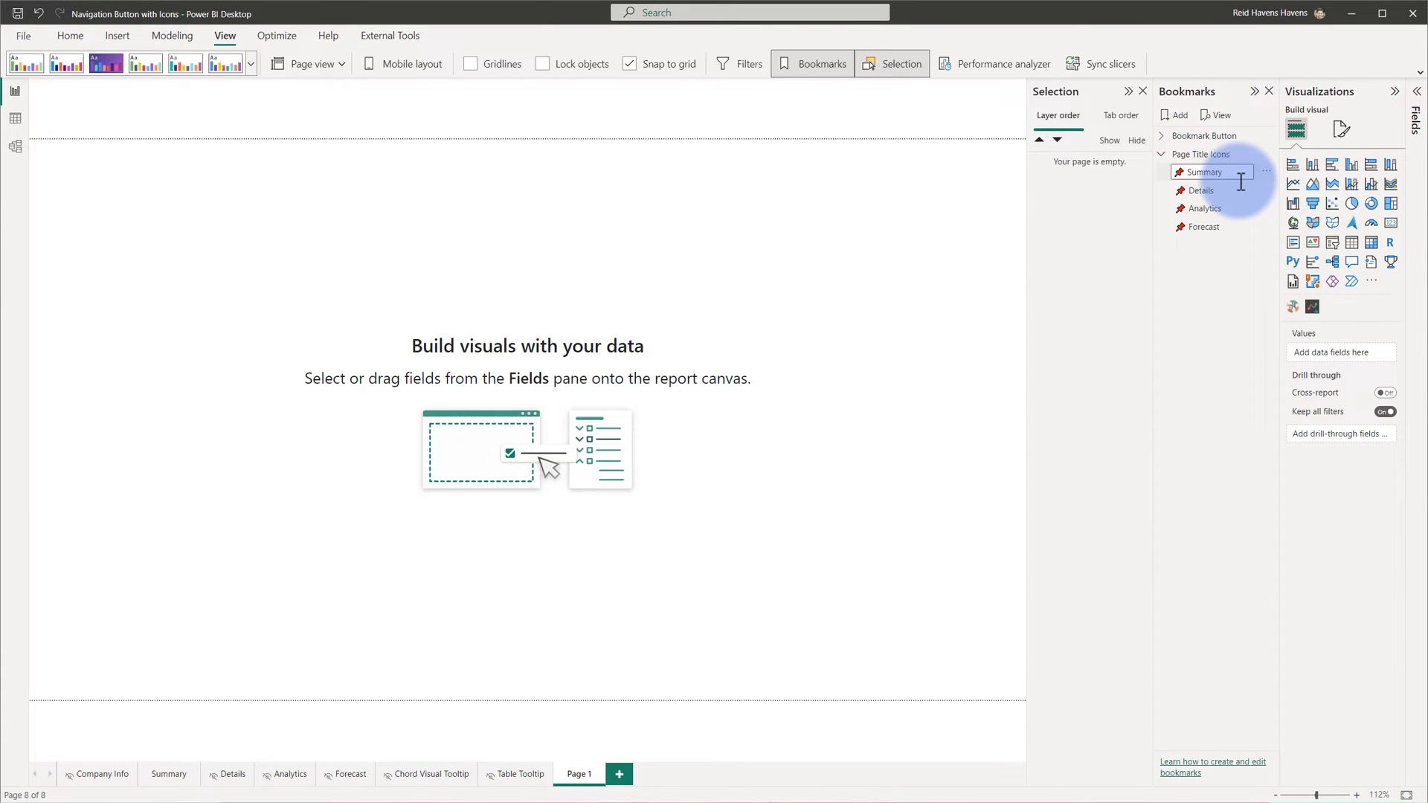
left_click(602, 774)
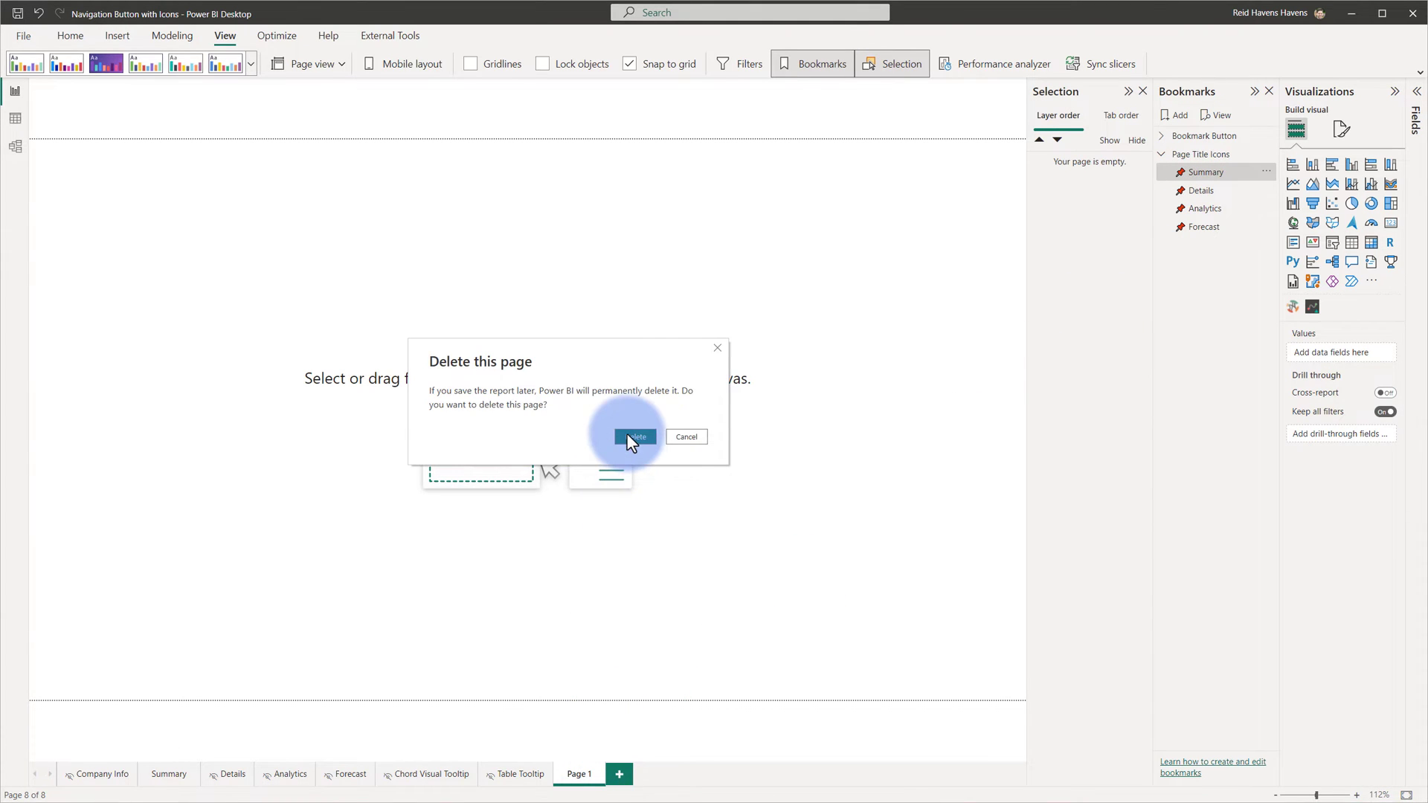
left_click(633, 436)
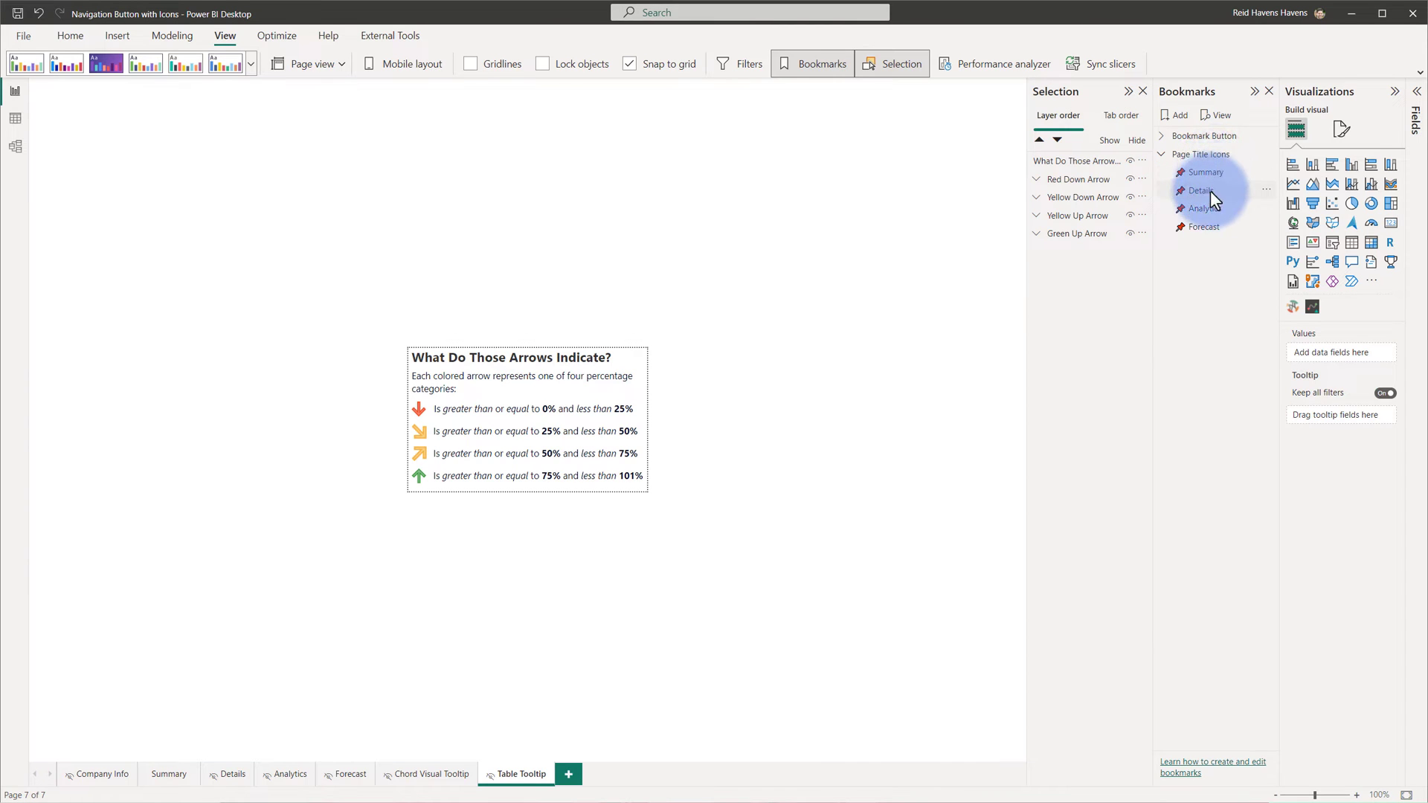
Step: Go to the Forecast page and check its existing bookmark navigator
left_click(345, 774)
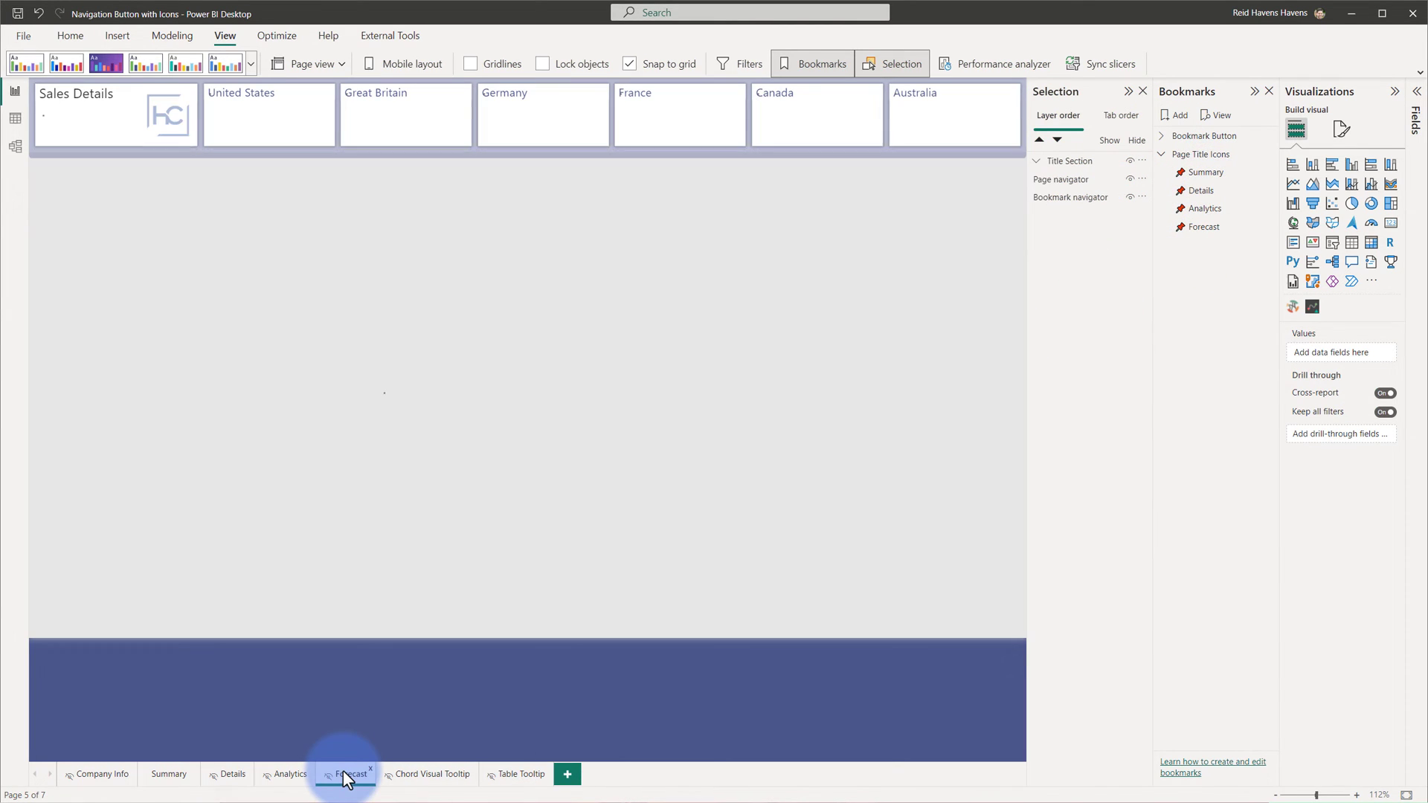
left_click(654, 363)
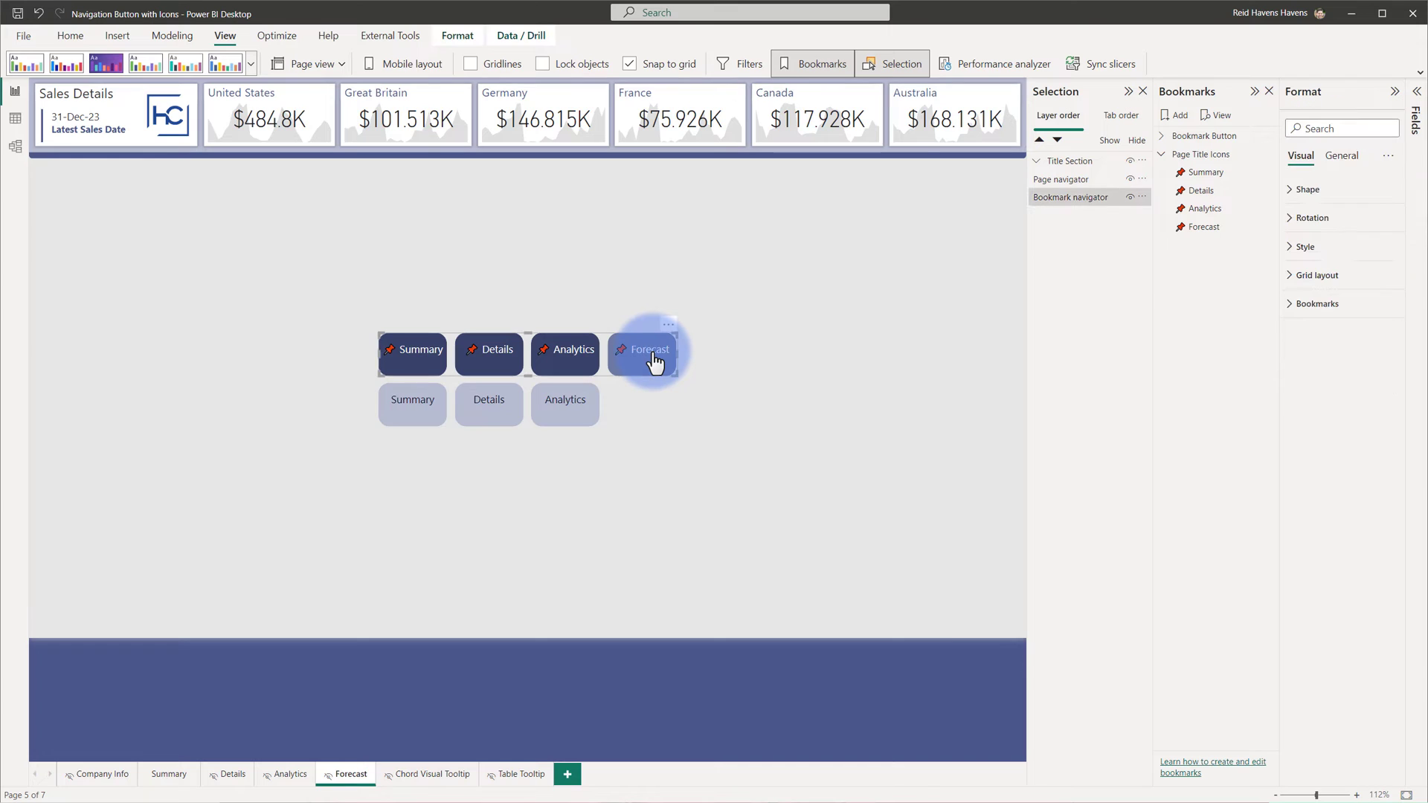
left_click(624, 299)
Step: Insert a new bookmark navigator and place it mid-canvas above the existing navigators
left_click(122, 35)
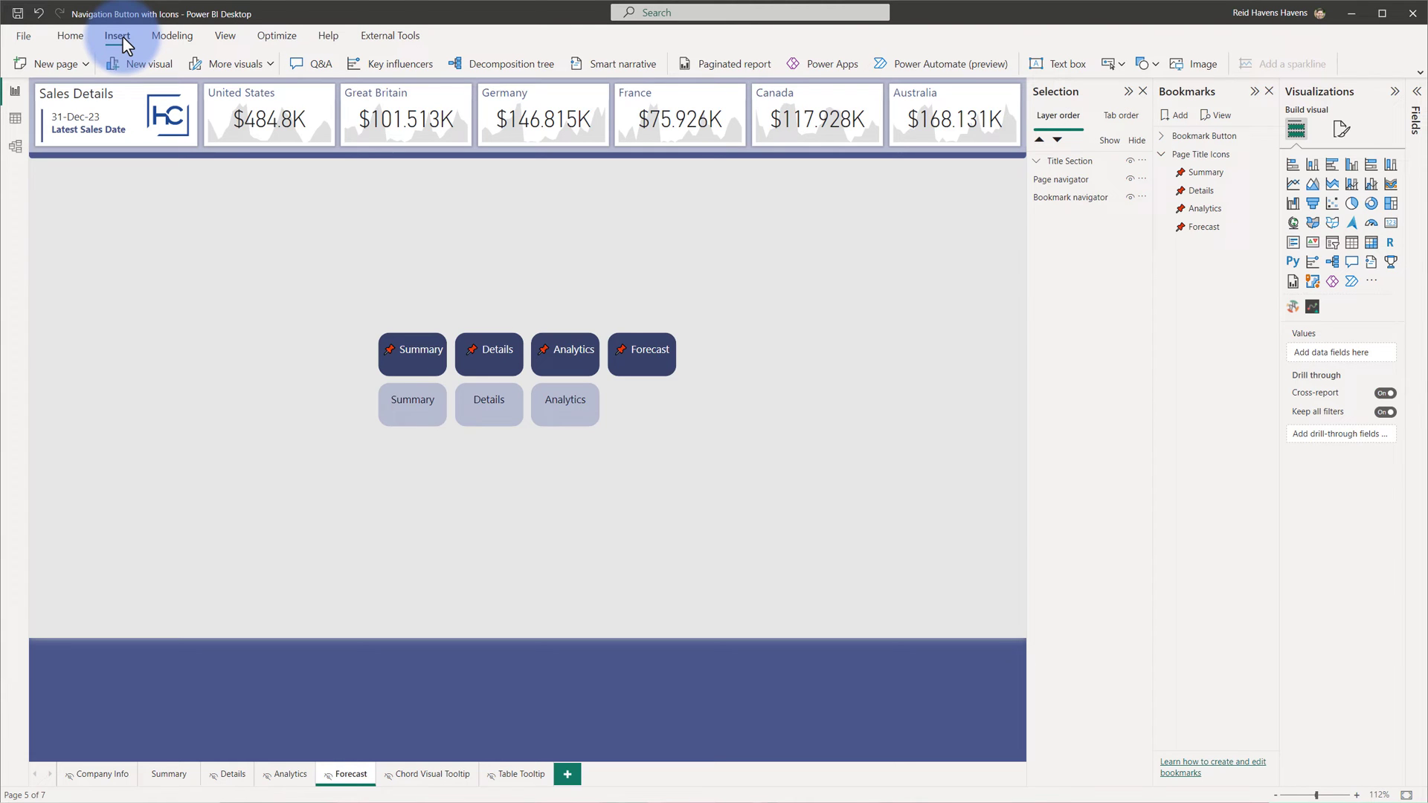
left_click(1120, 67)
mouse_move(1127, 297)
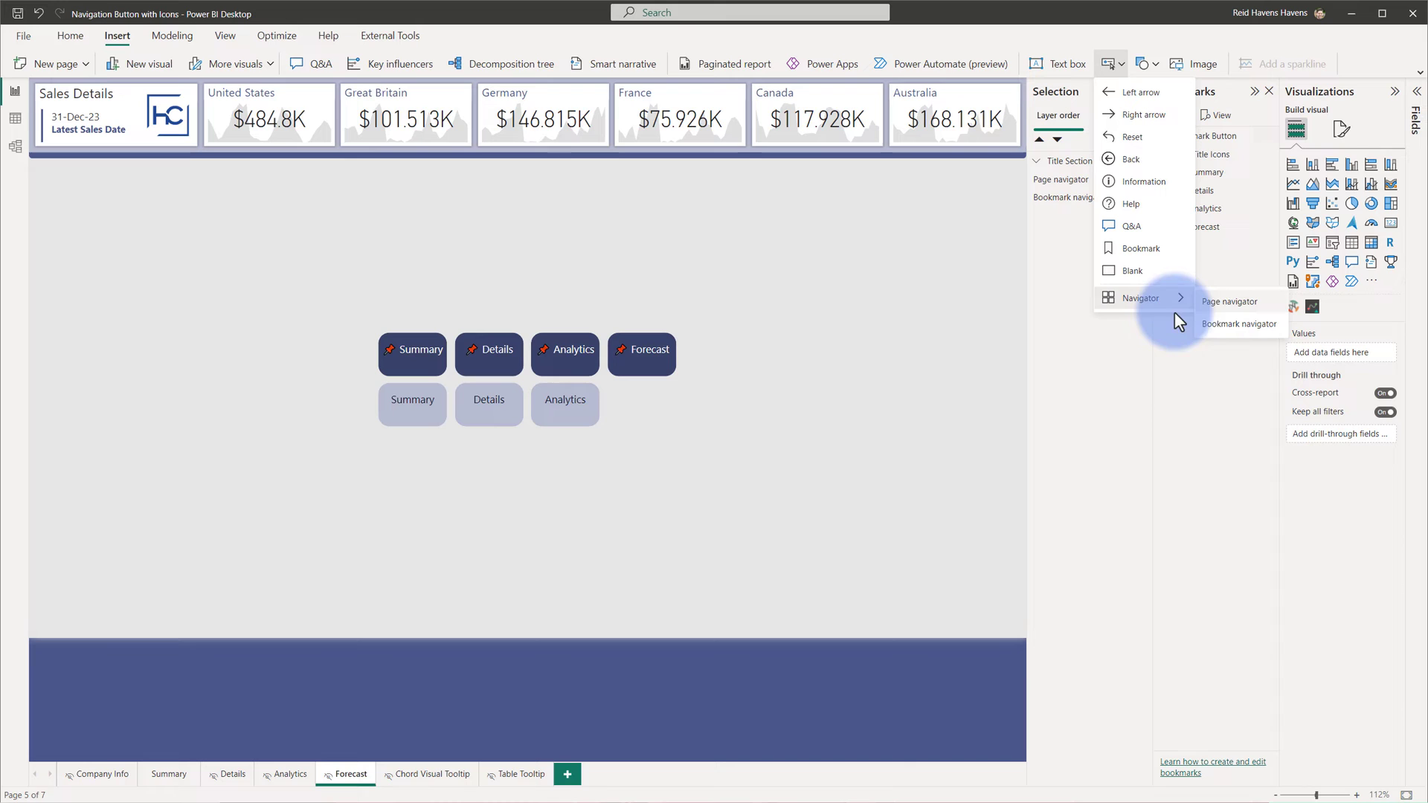
left_click(1215, 323)
left_click_drag(290, 104, 627, 296)
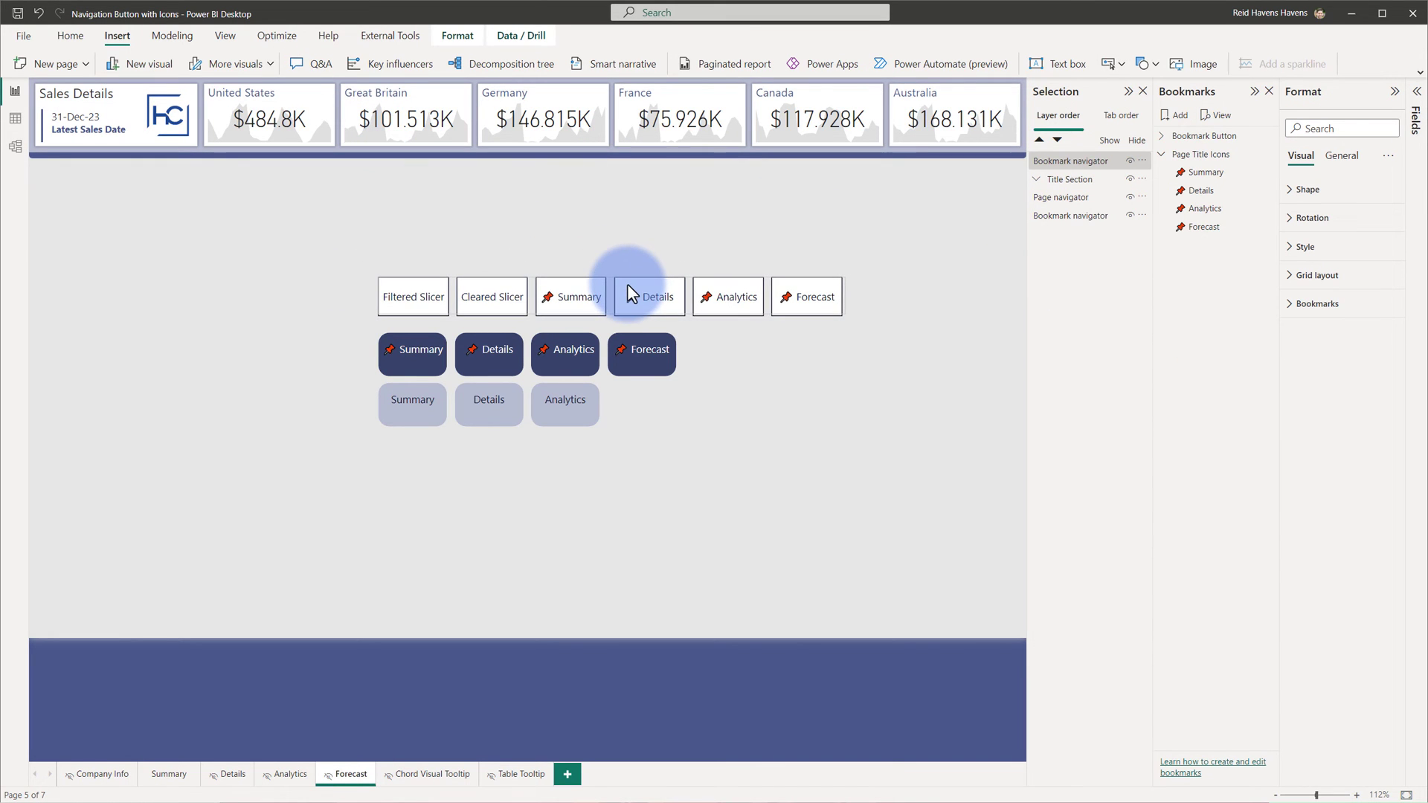
Step: Copy the dark navigator's styling onto the new navigator with Format painter
left_click(405, 363)
left_click(71, 37)
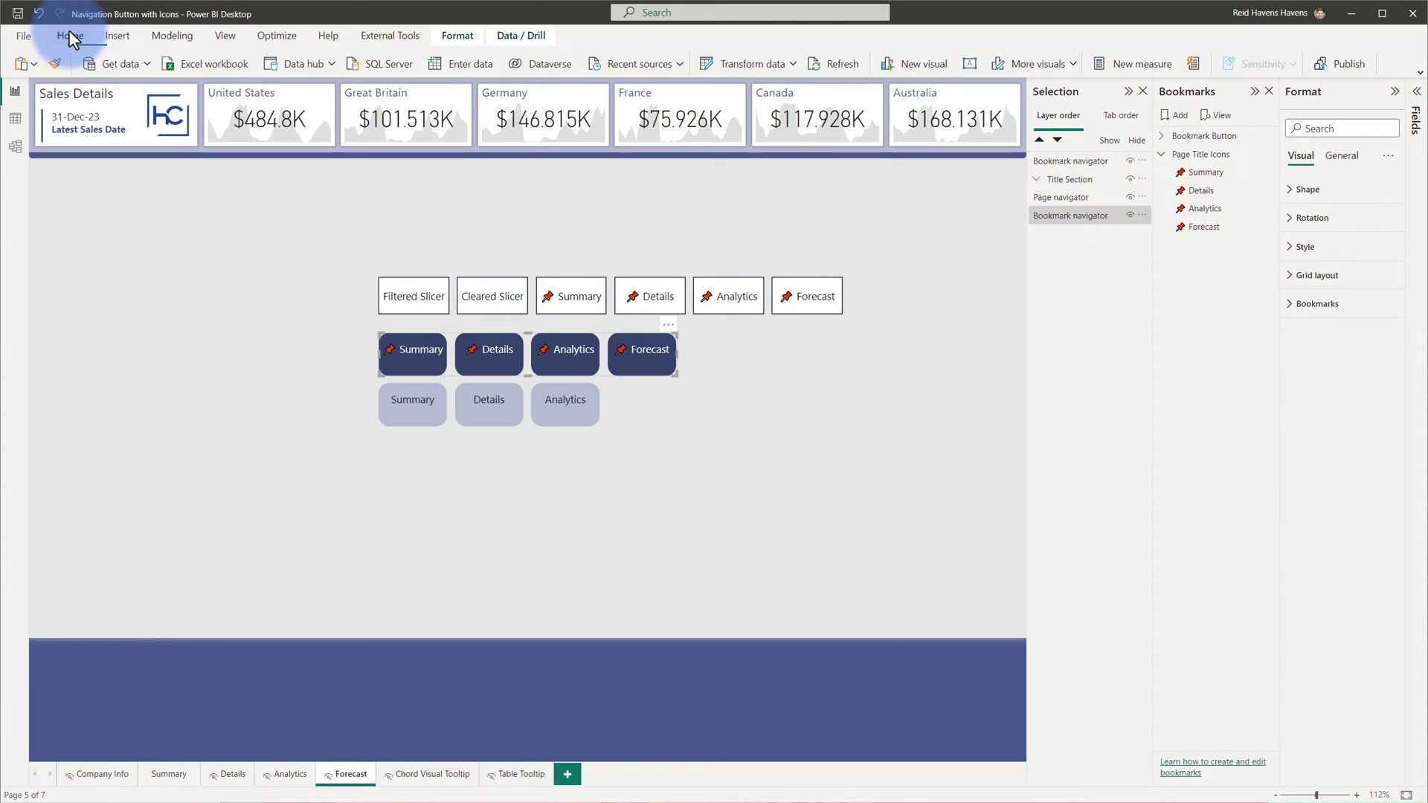
left_click(56, 67)
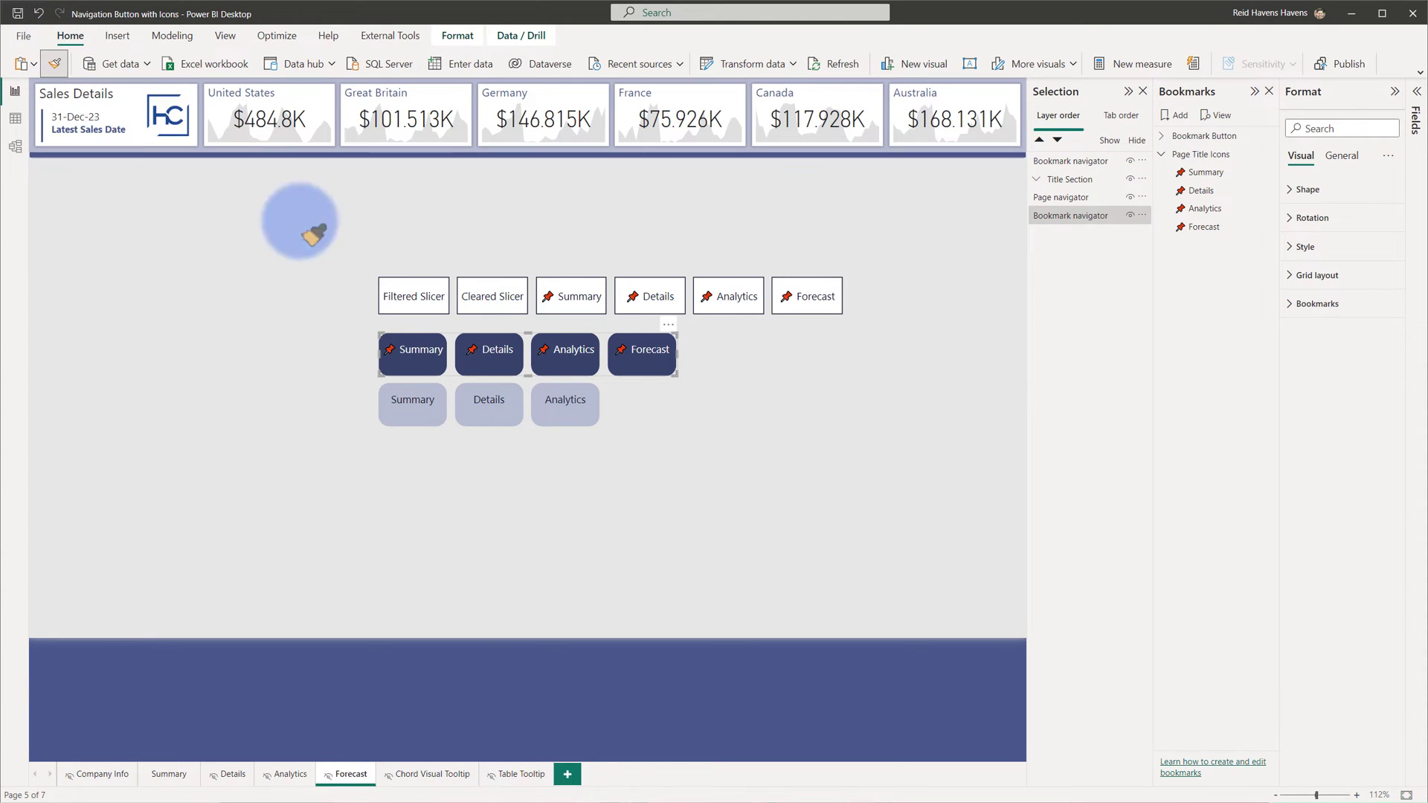
left_click(418, 296)
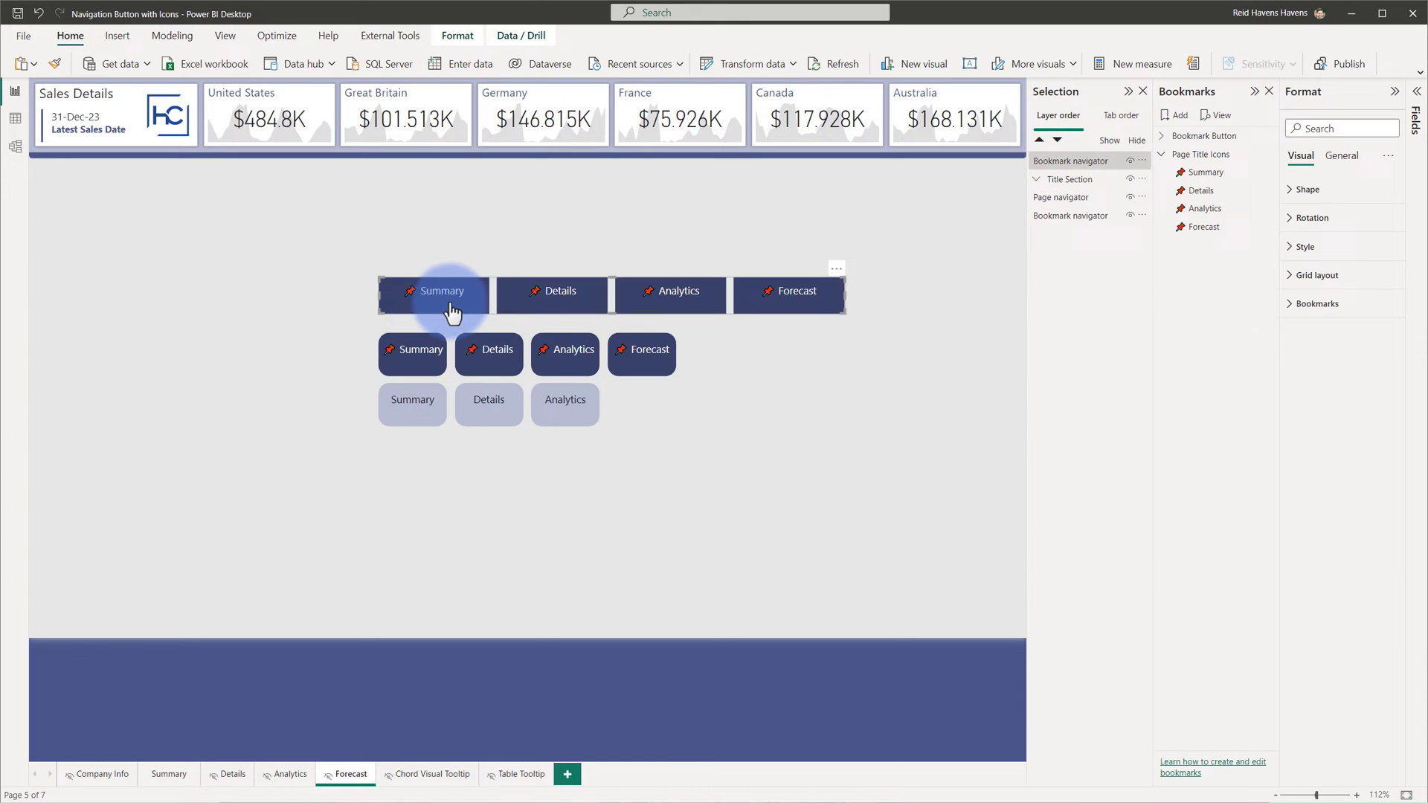
Step: Give the new navigator Rounded Rectangle buttons and the Page Title Icons bookmark group
left_click(521, 313)
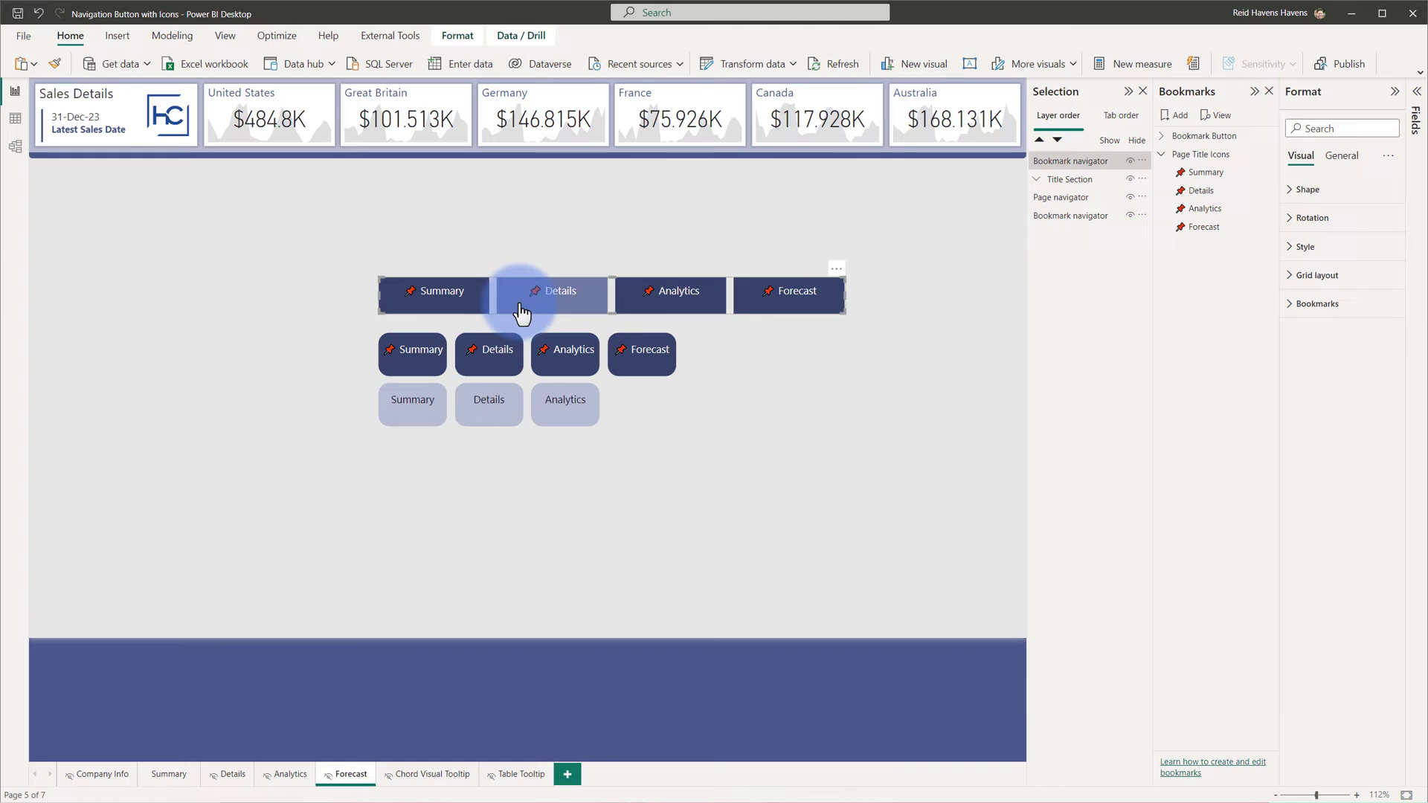
left_click(1303, 191)
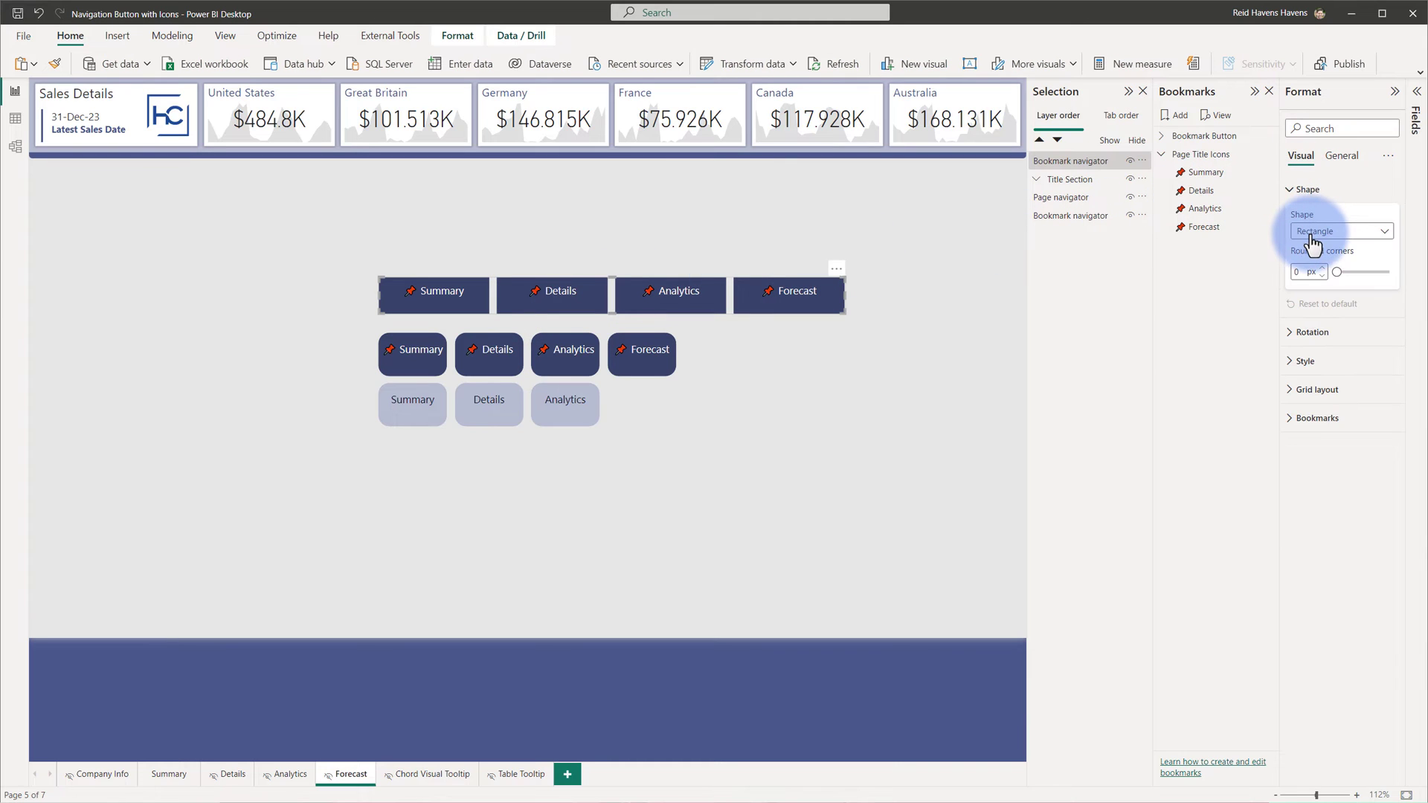
left_click(1312, 232)
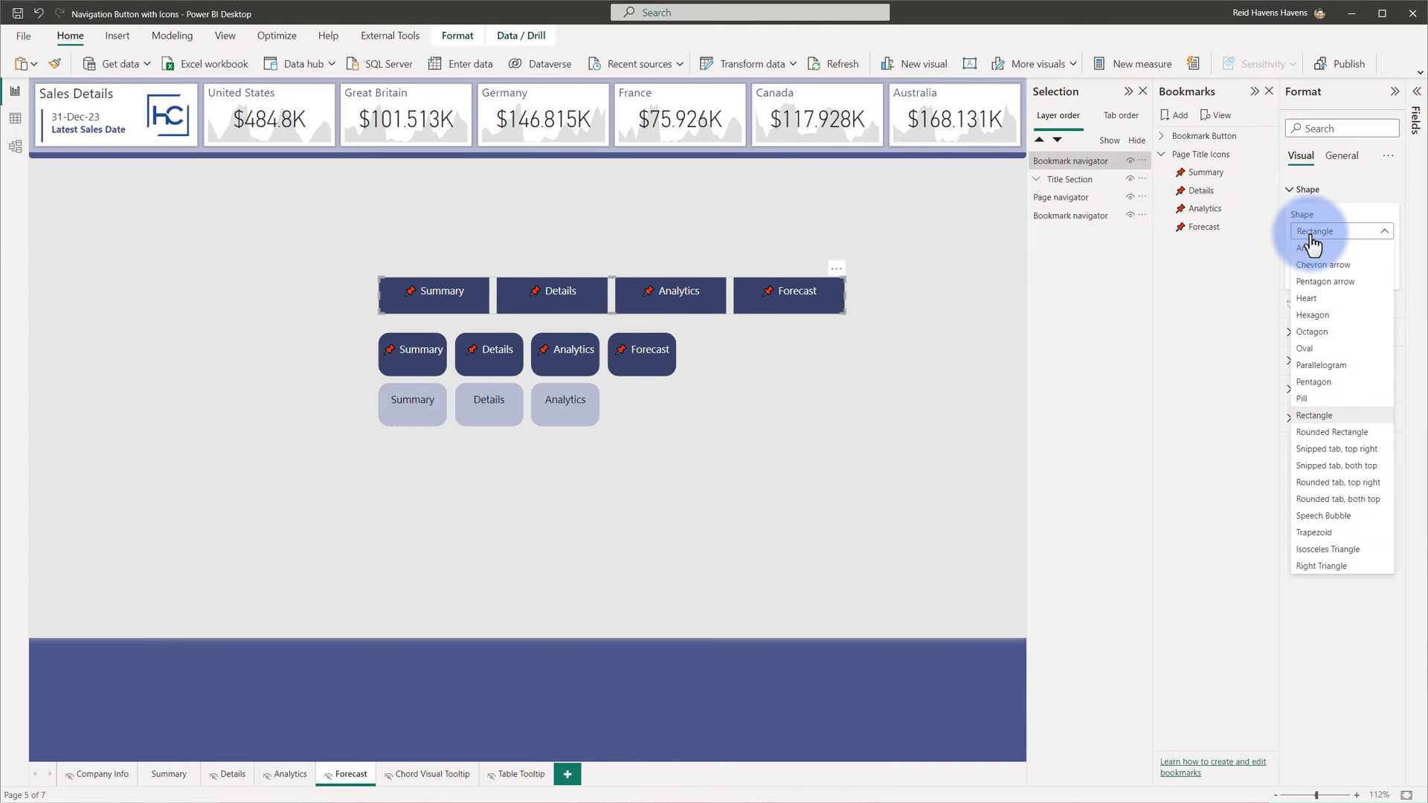
left_click(1331, 433)
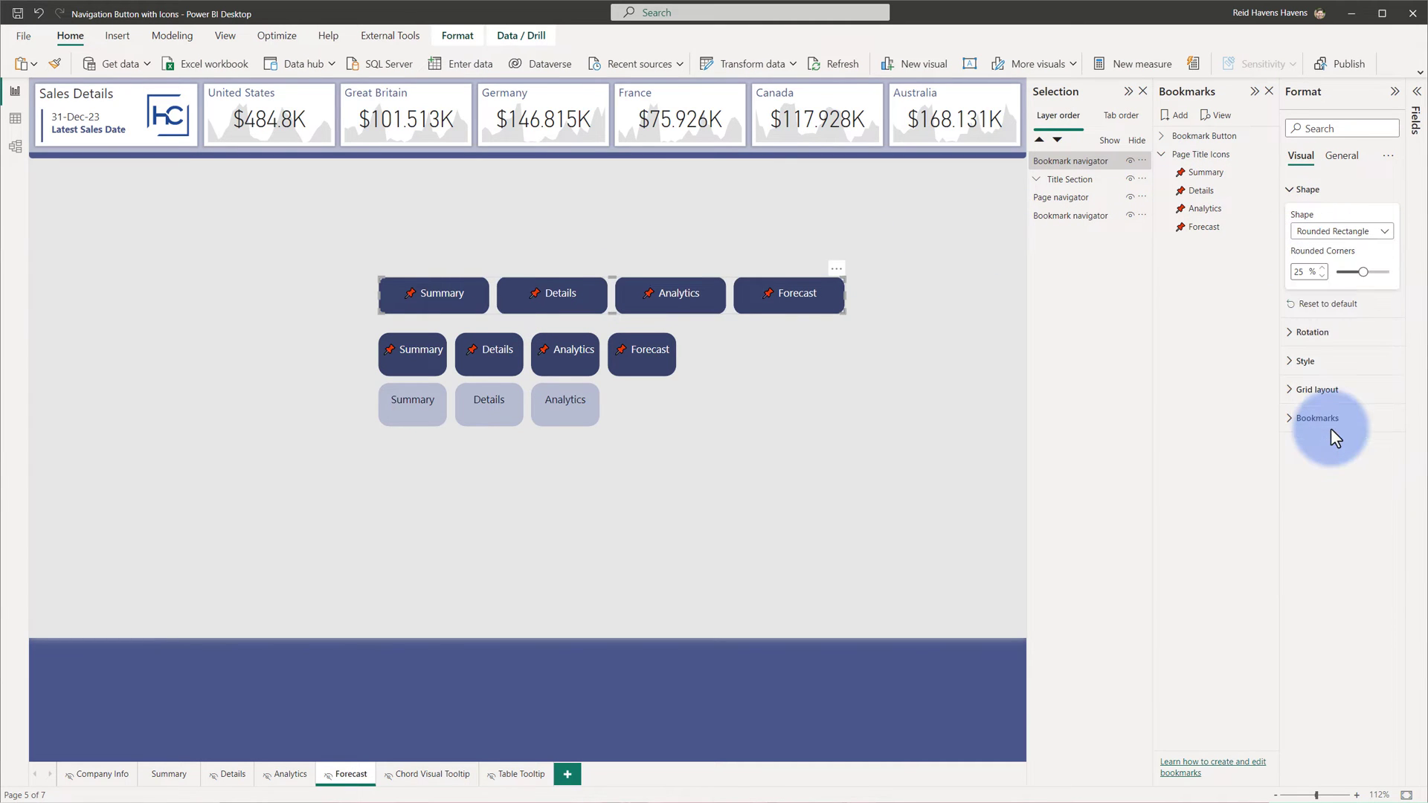
left_click(1294, 418)
left_click(1302, 459)
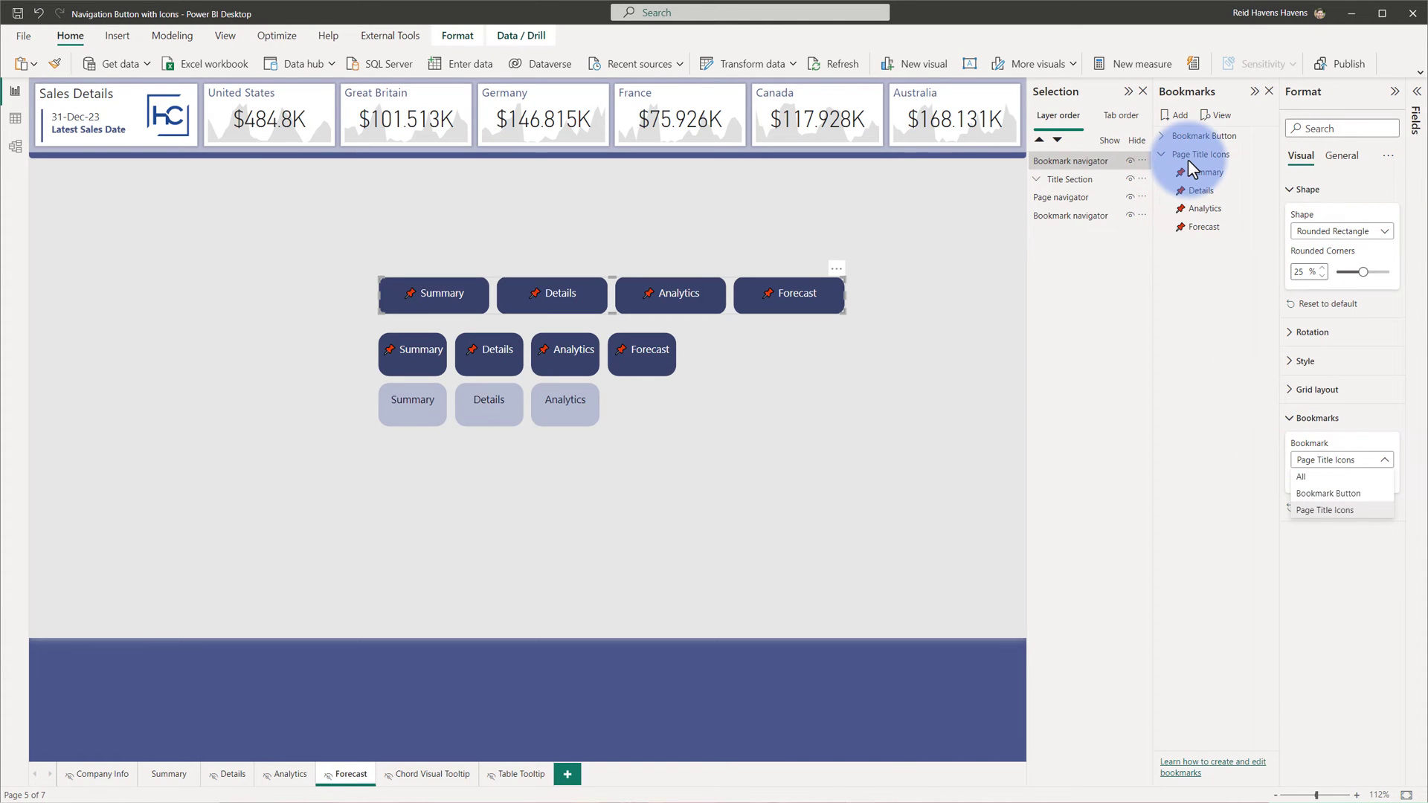
left_click(805, 308)
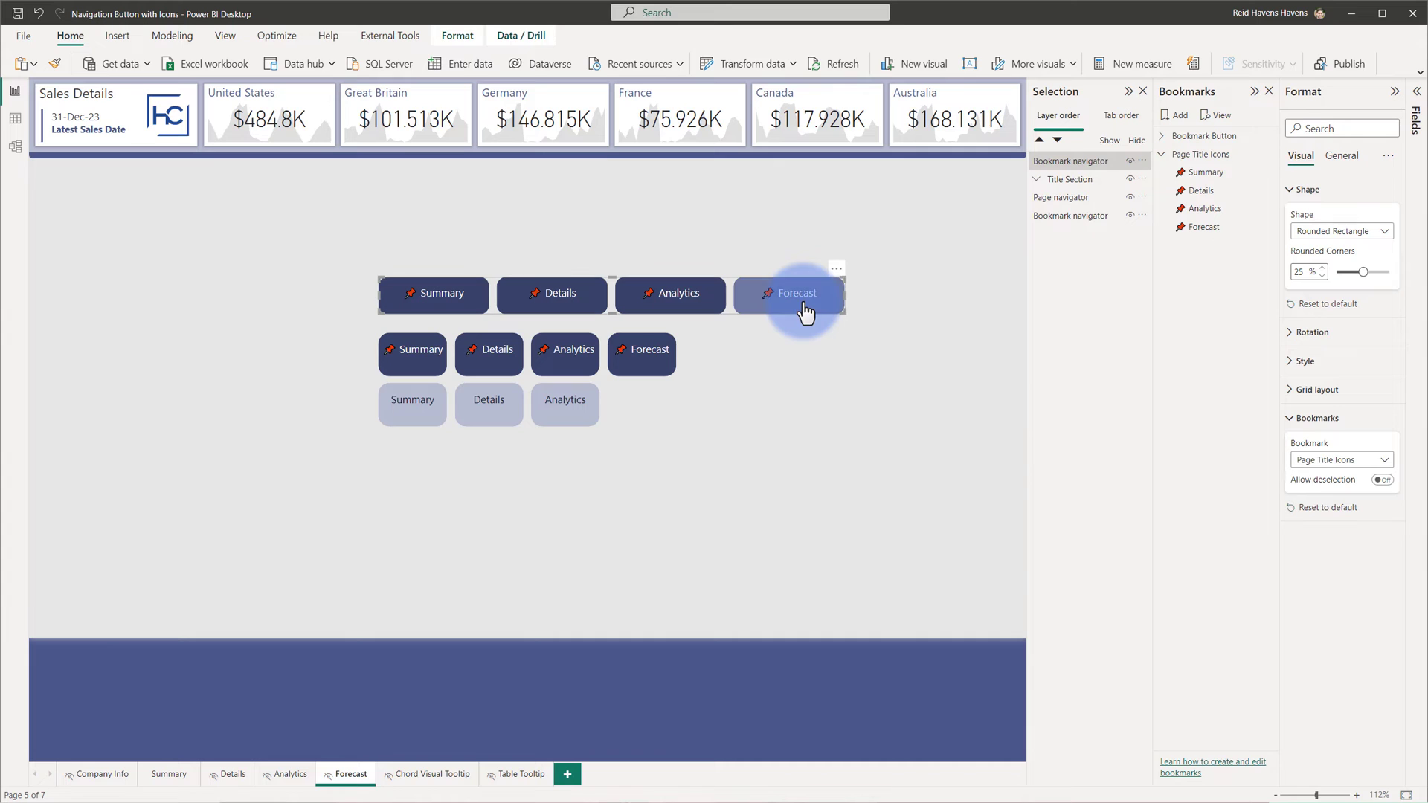
Step: Collapse the format pane, shift the top navigator down, and delete the duplicate bookmark navigator
left_click(1303, 93)
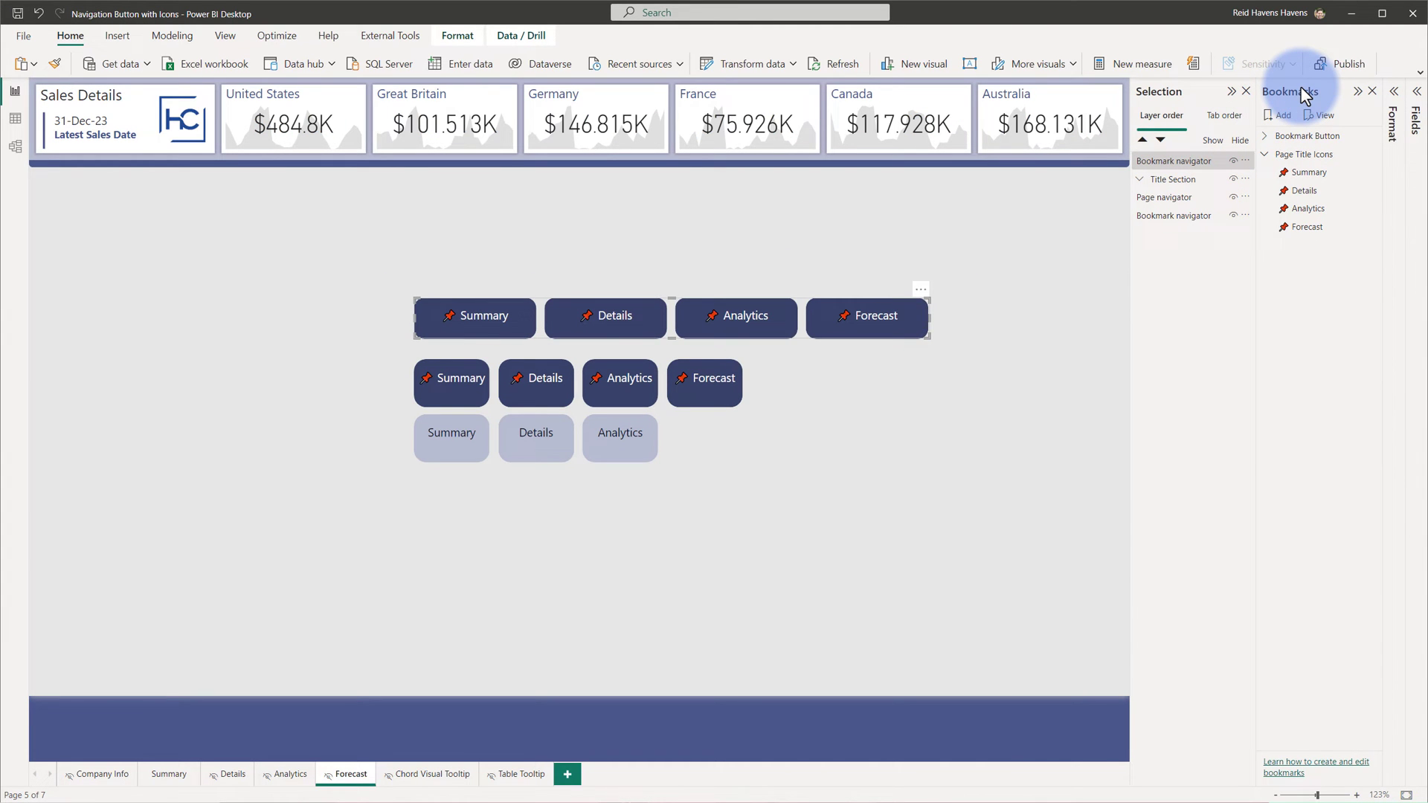
left_click(233, 37)
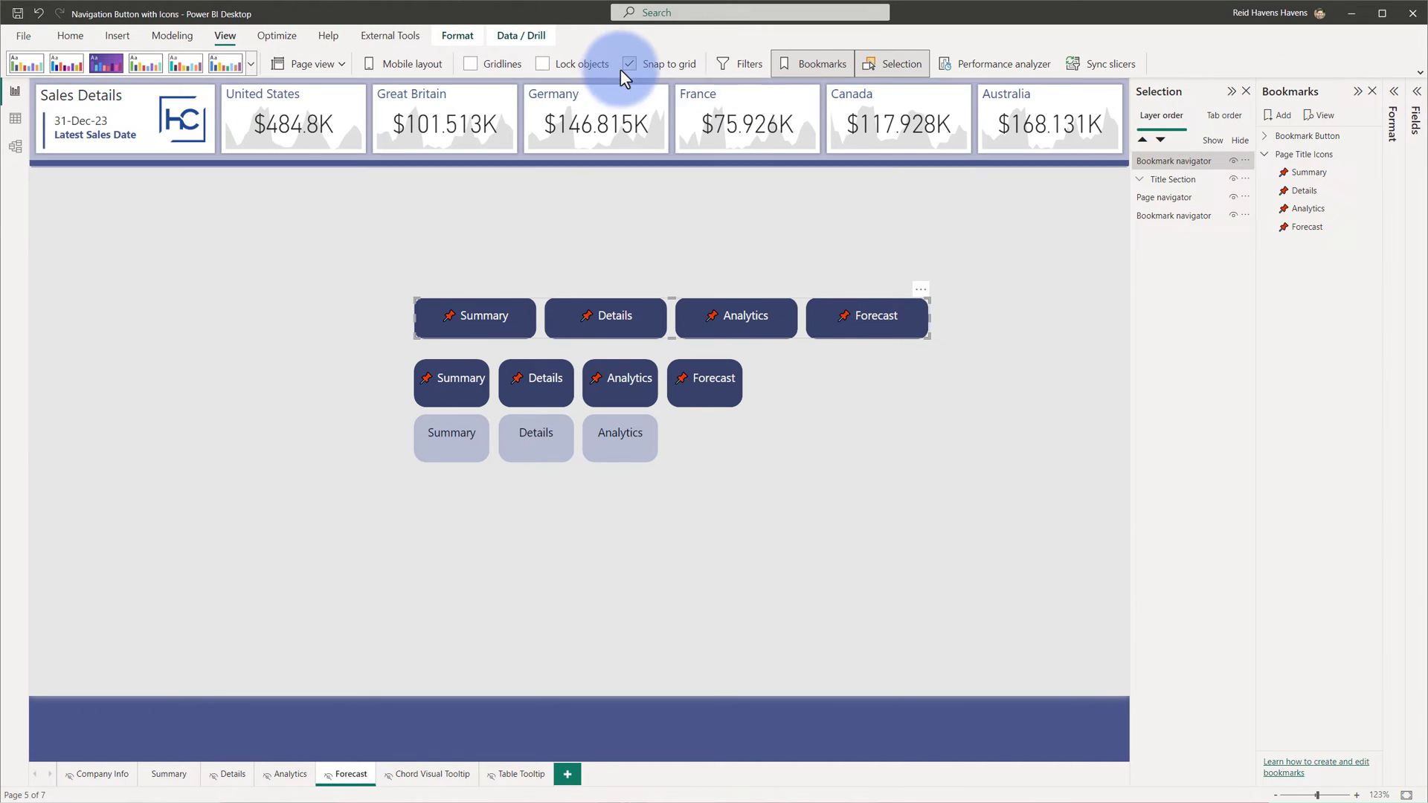
left_click_drag(896, 328, 717, 332)
left_click(719, 398)
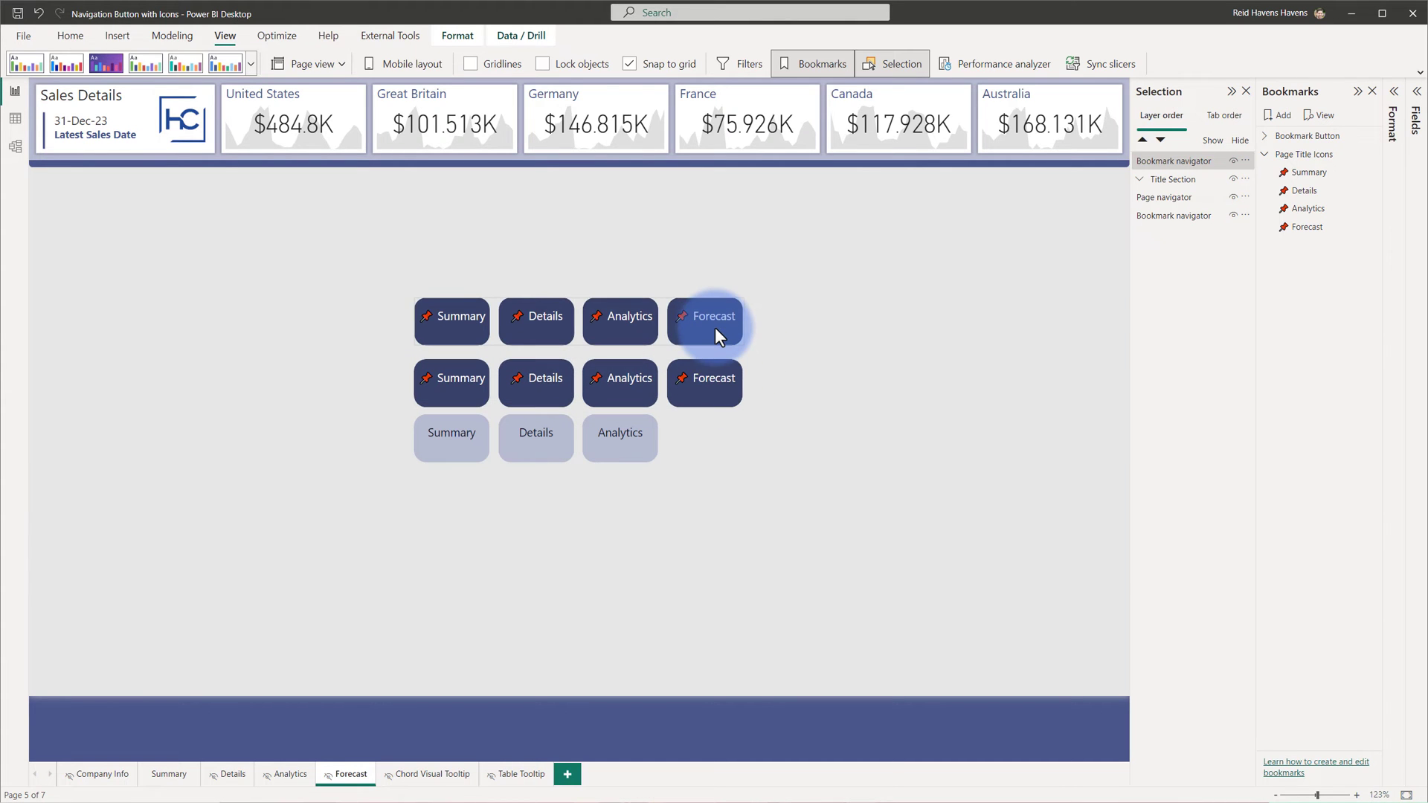
left_click(557, 316)
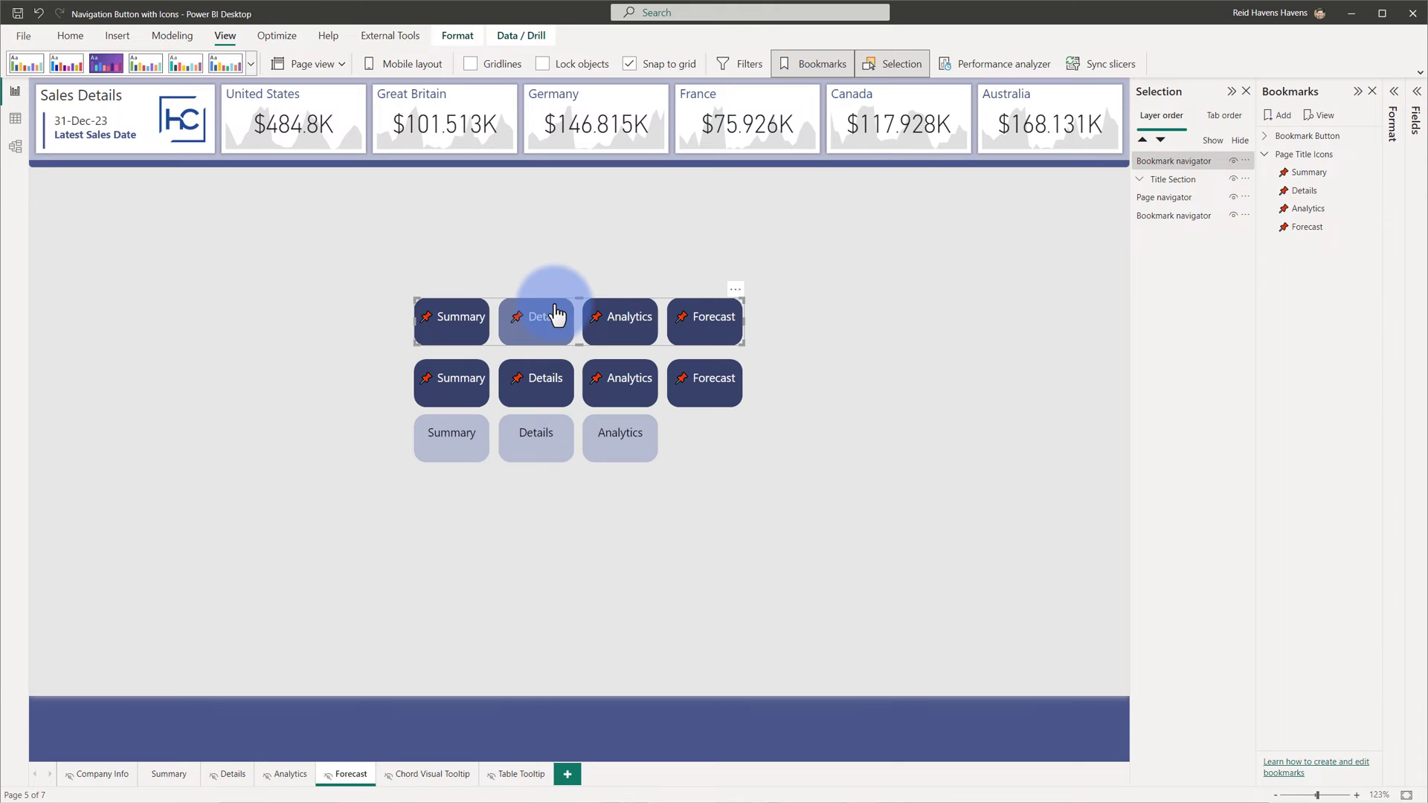
key("Delete")
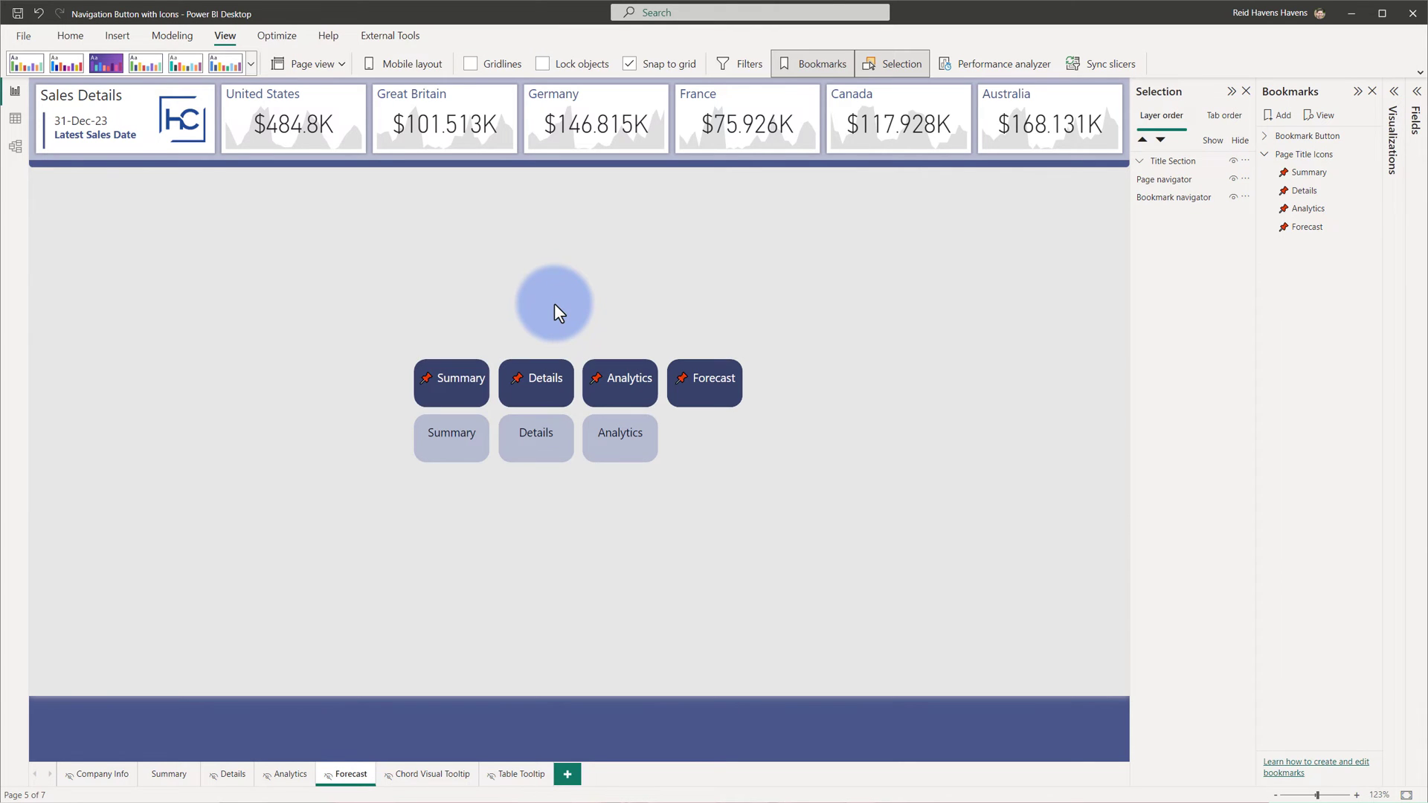
left_click(169, 774)
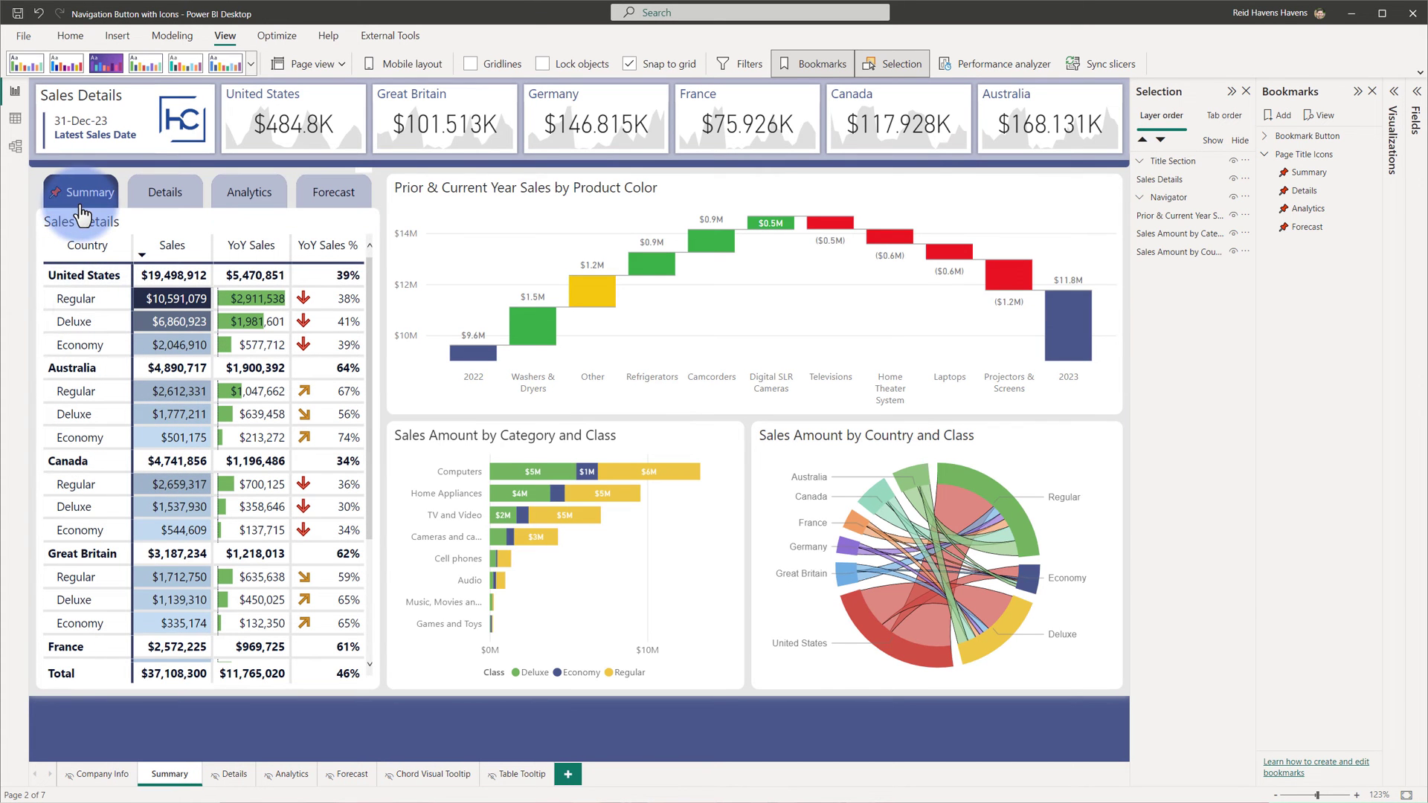
left_click(158, 202)
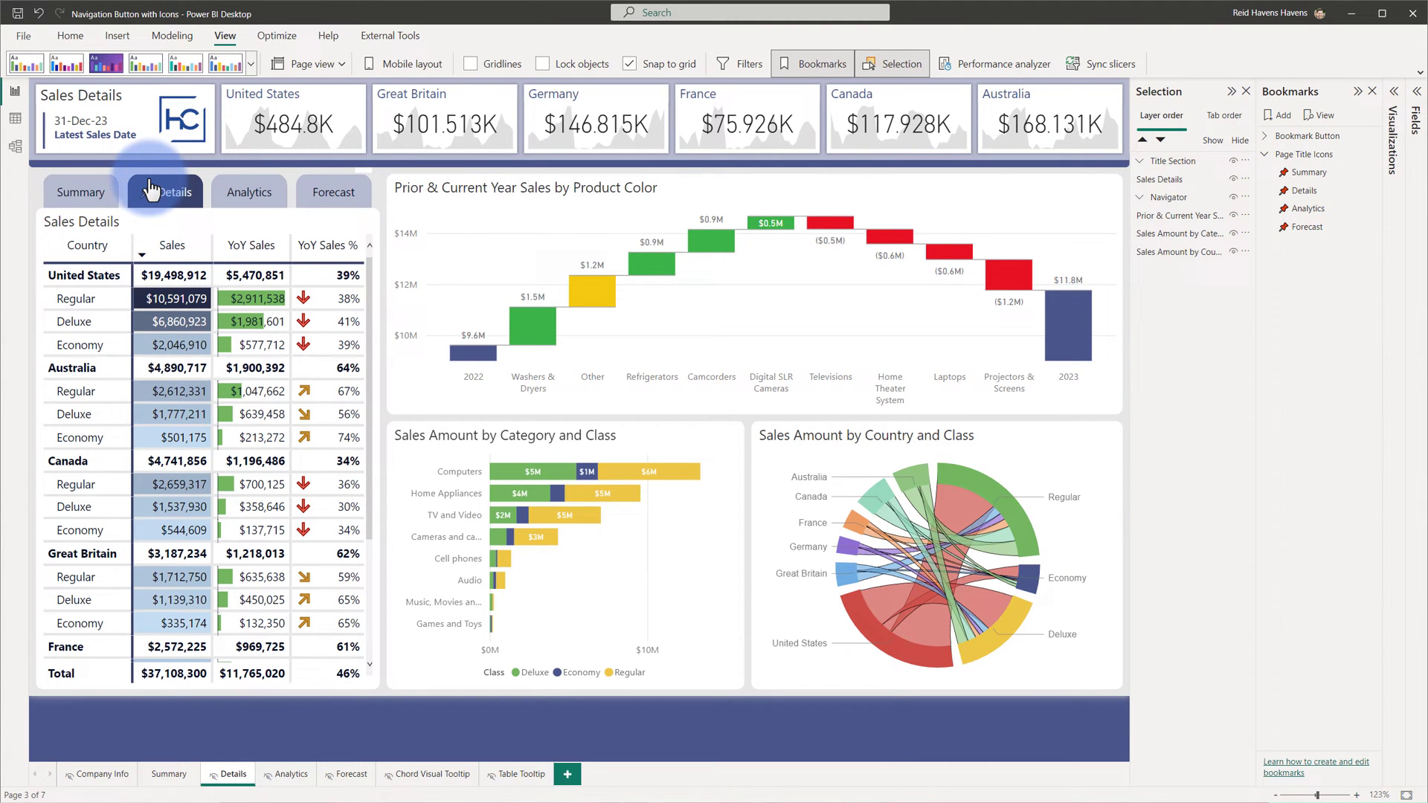
left_click(242, 195)
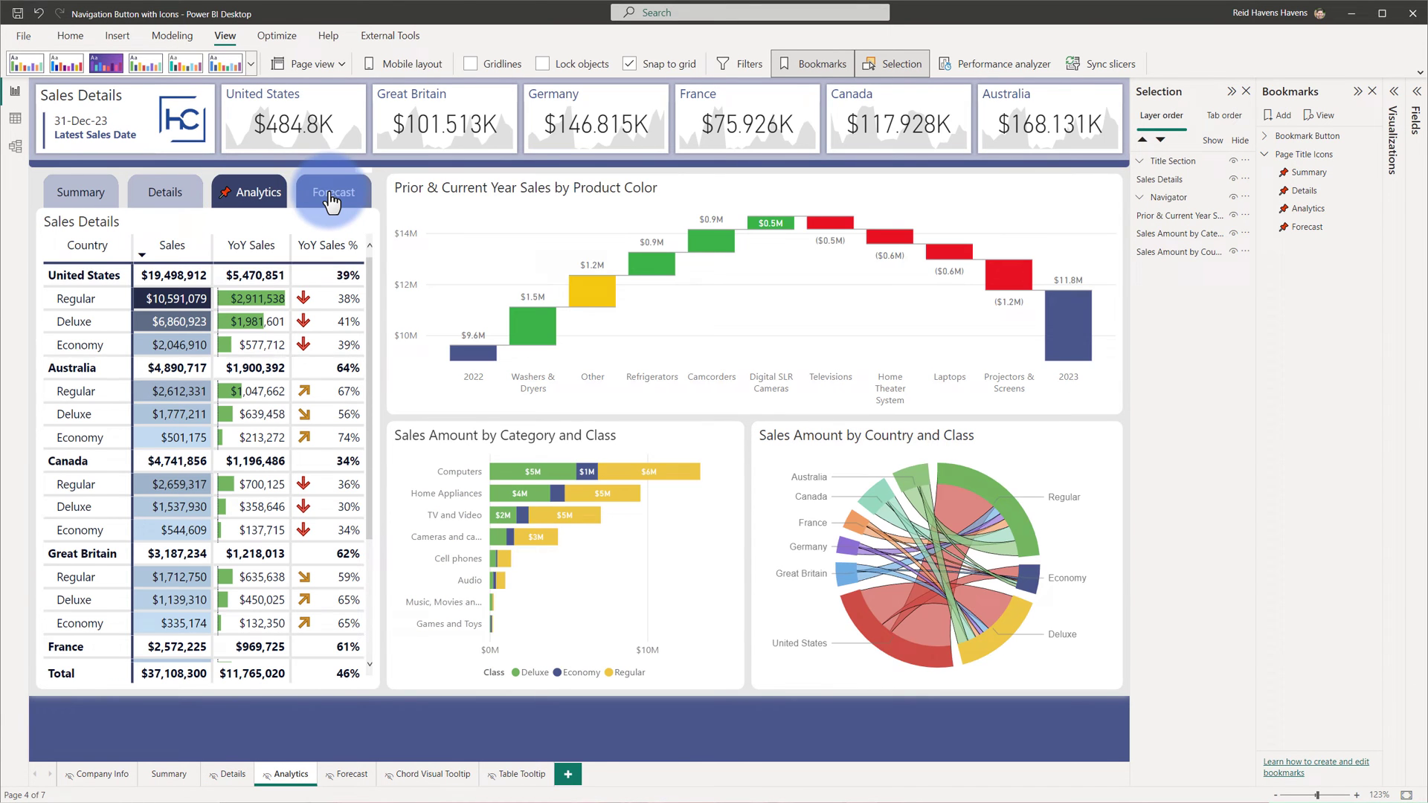
left_click(329, 195)
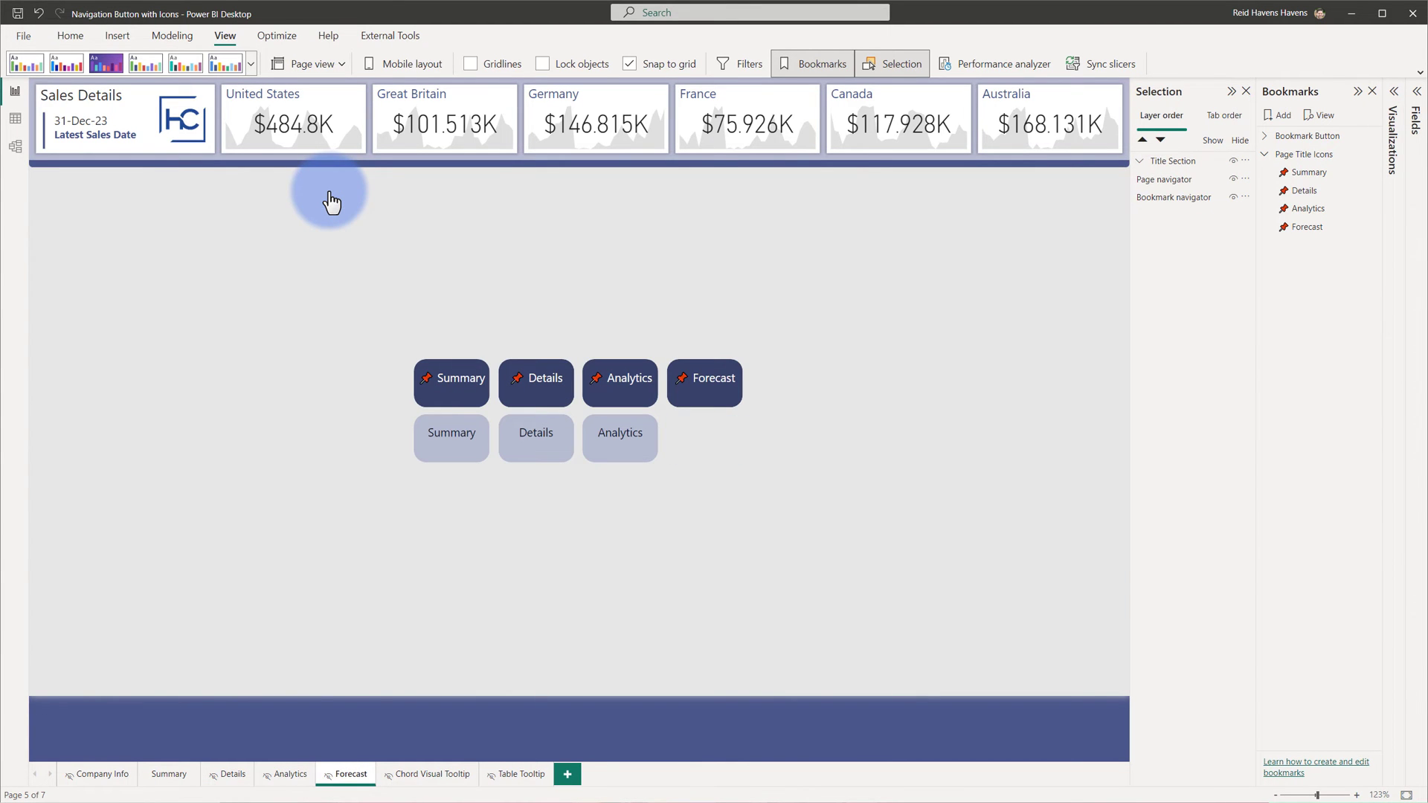
Step: Move the page navigator over the bookmark buttons and back below, then collapse the Selection and Bookmarks panes
left_click(431, 445)
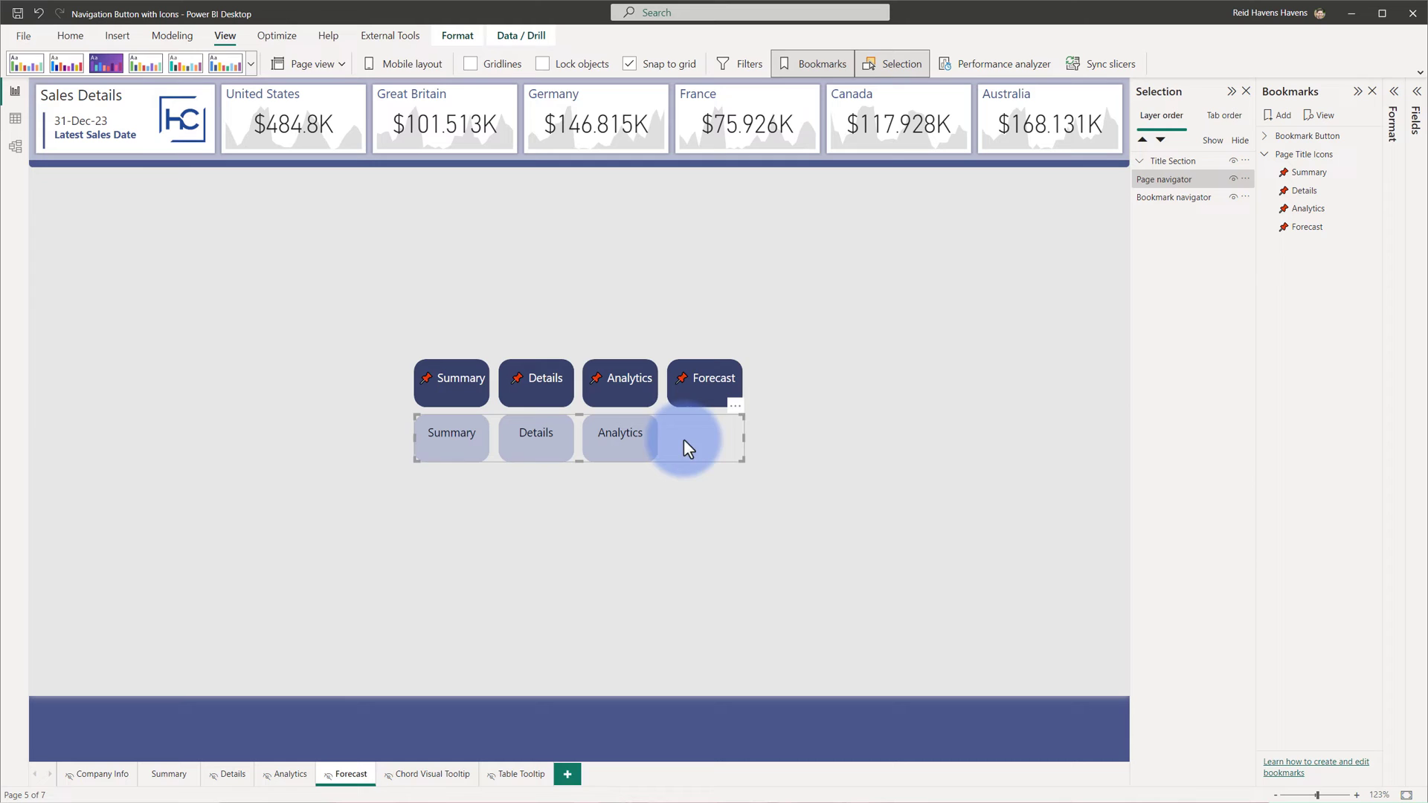
left_click_drag(683, 439, 690, 390)
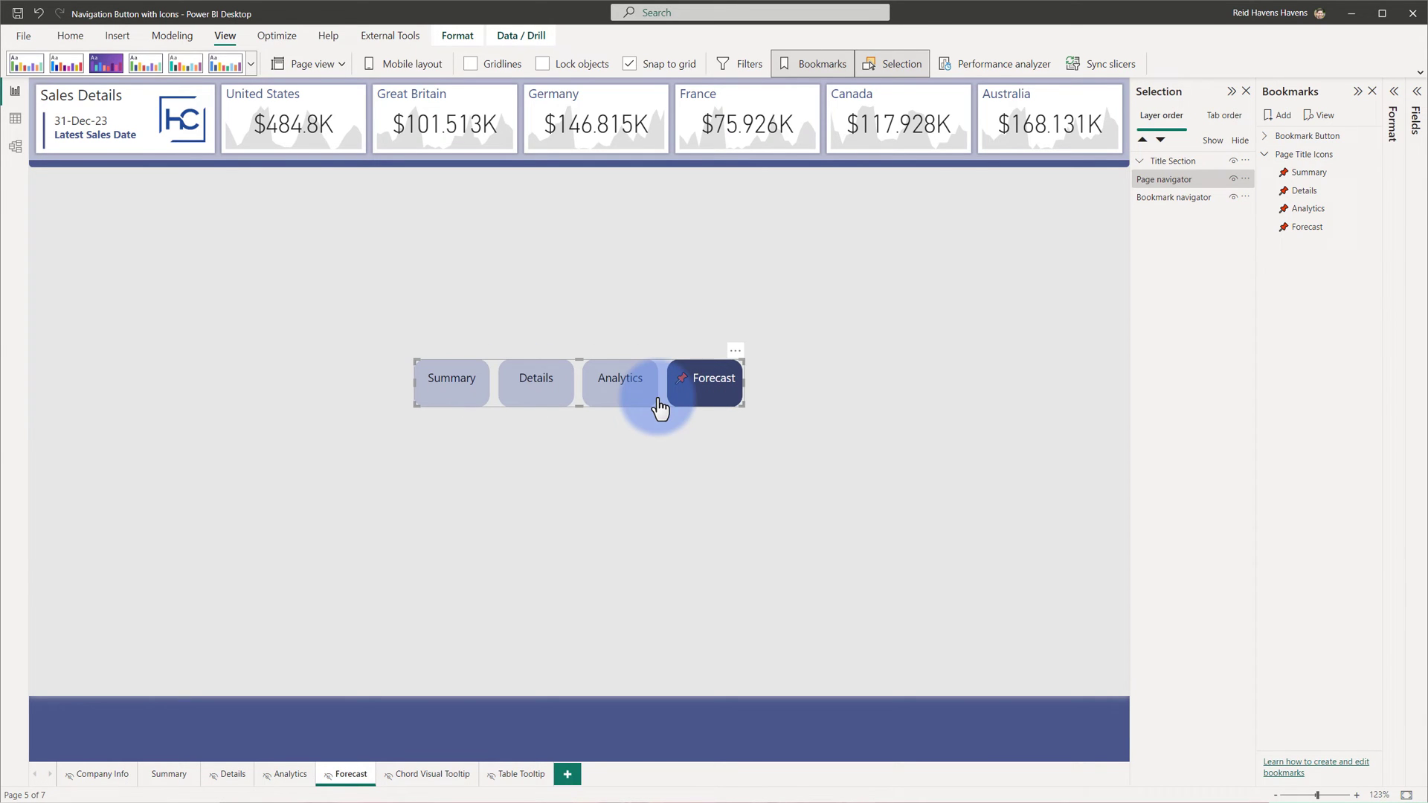
left_click(706, 388)
left_click_drag(706, 388, 708, 431)
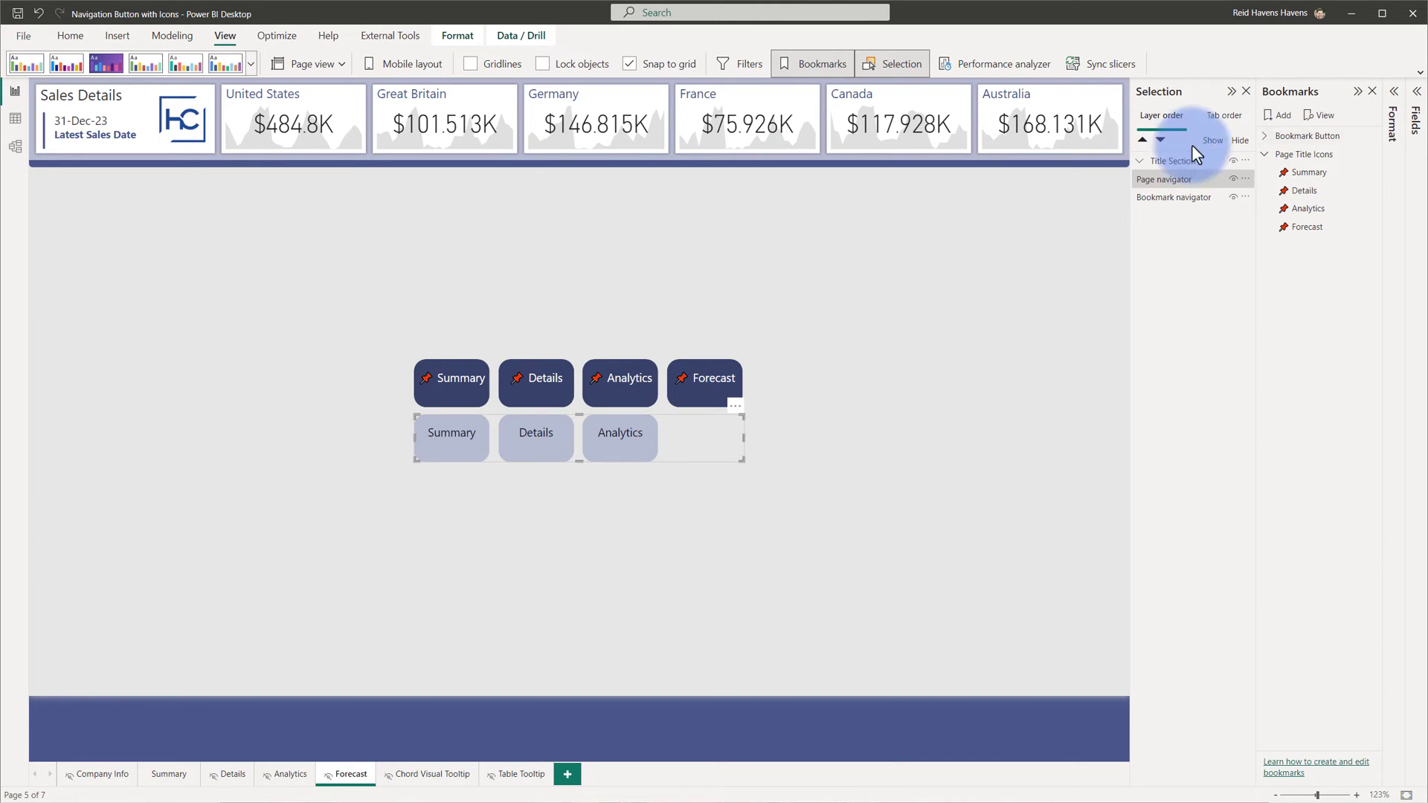
left_click(1292, 94)
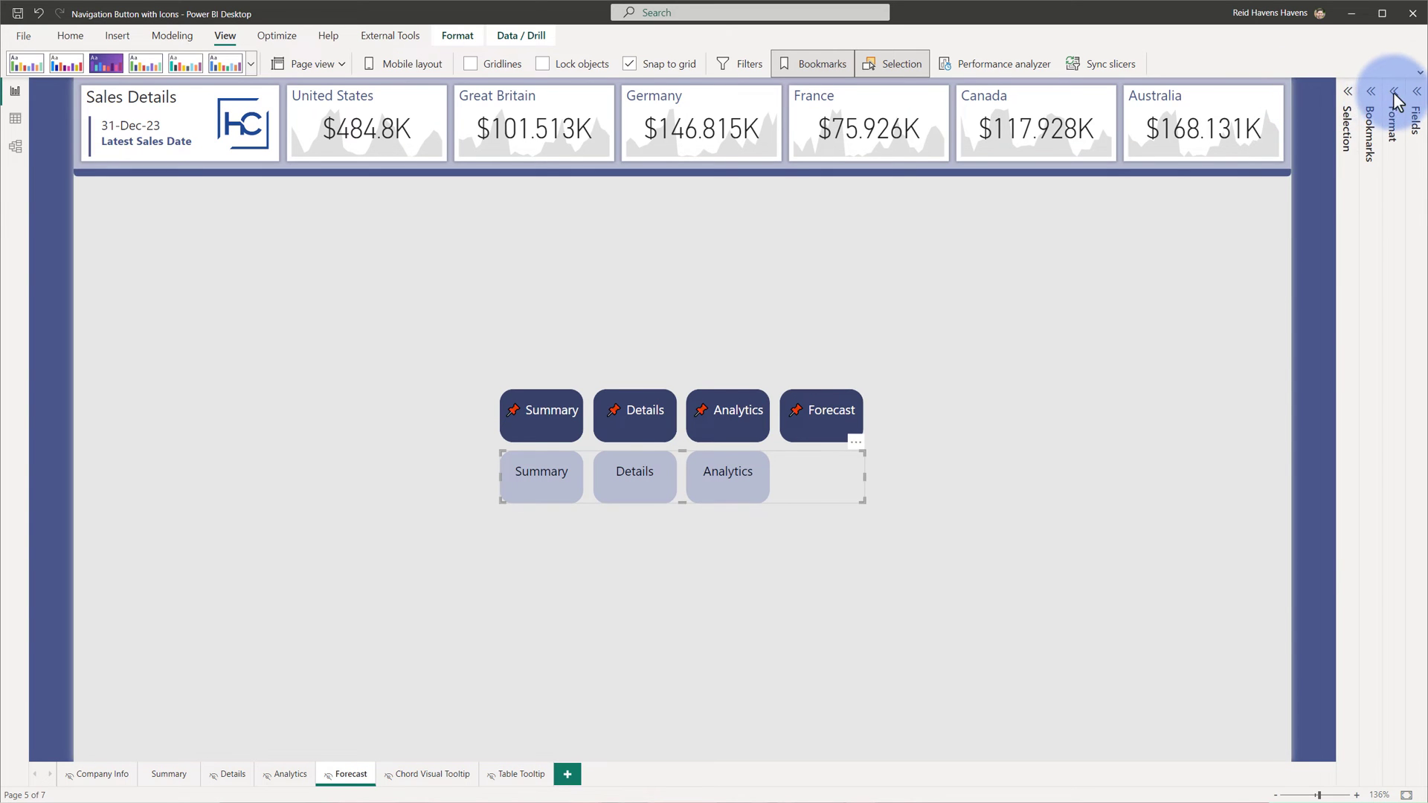
Step: In the page navigator's Style settings, switch to the Selected button state and show its fill settings
left_click(1397, 99)
left_click(1339, 189)
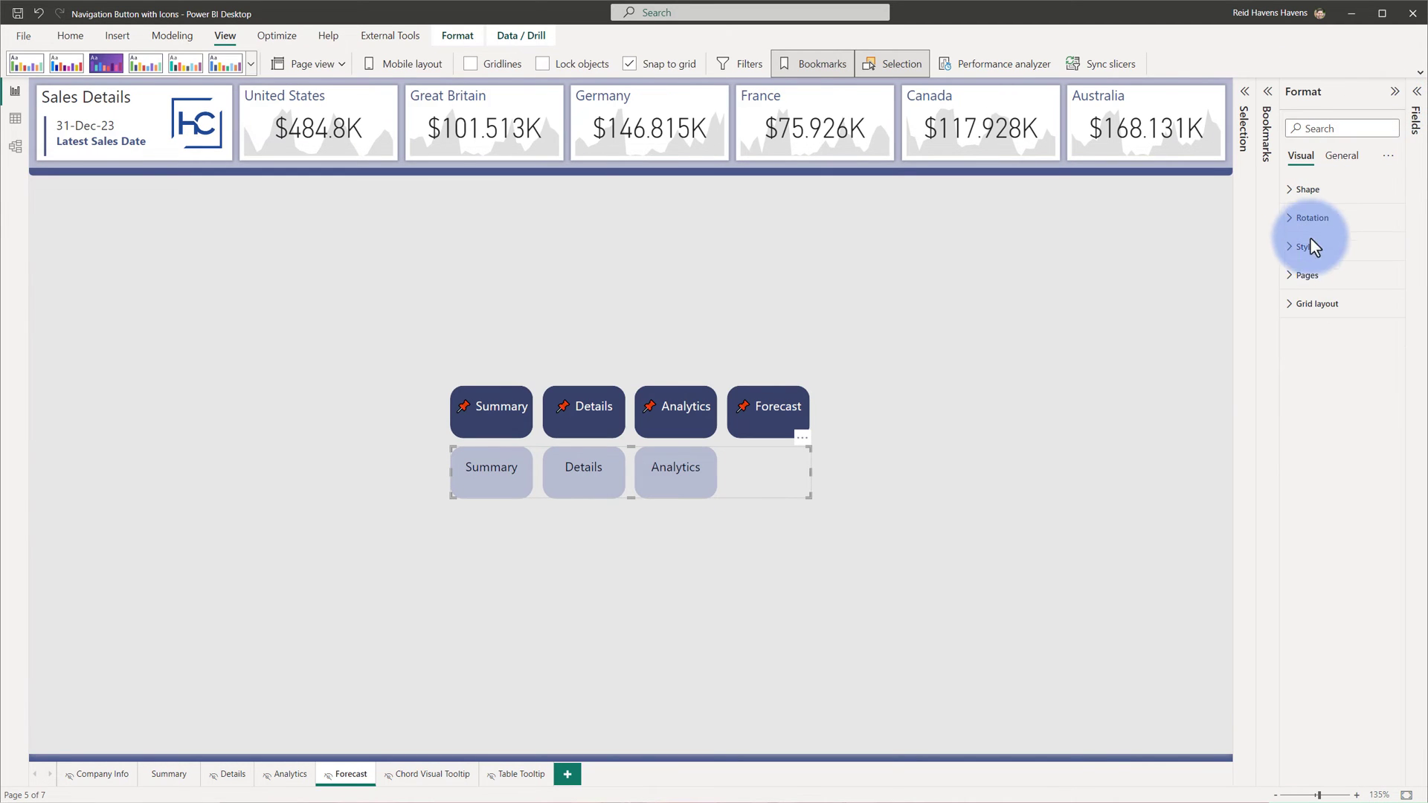
left_click(1307, 255)
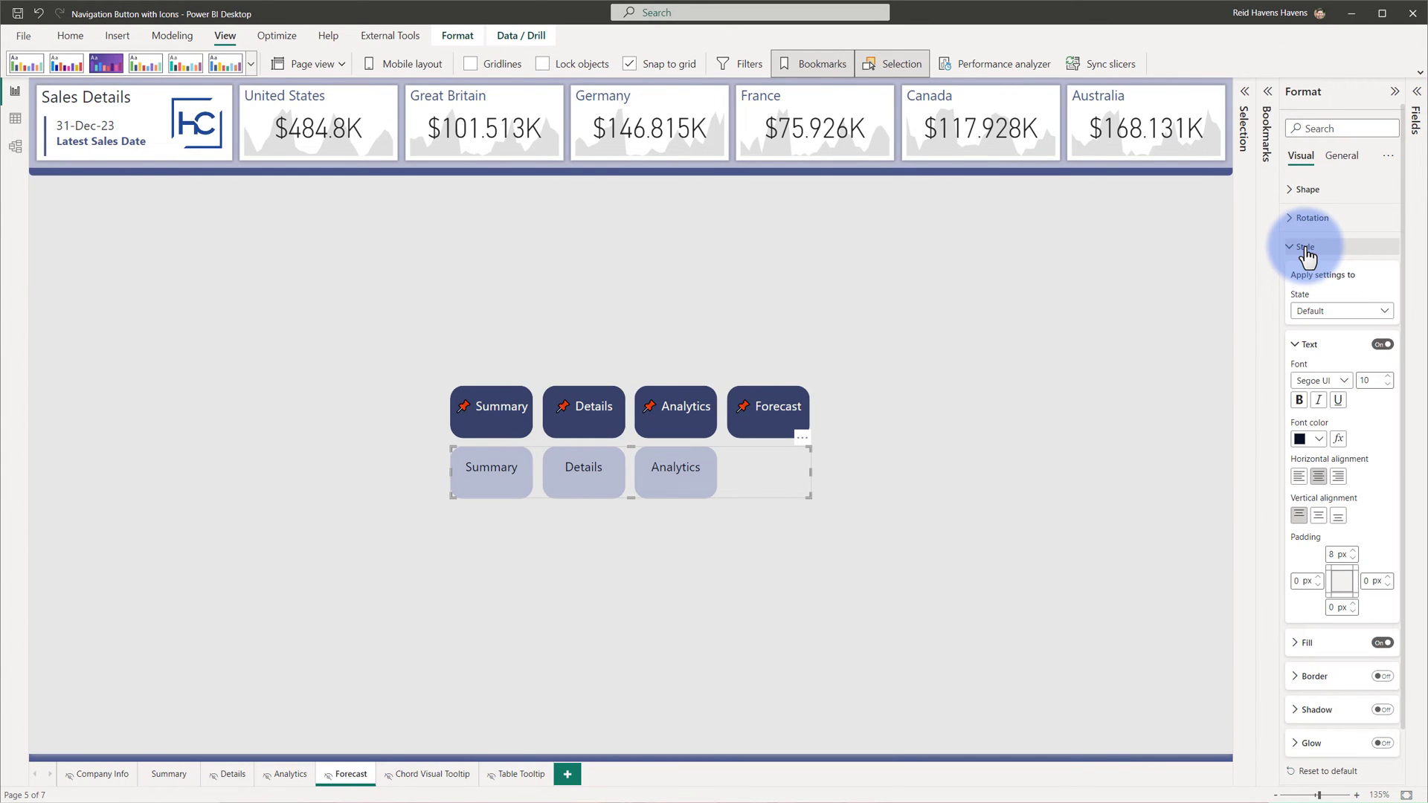
left_click(1306, 313)
left_click(1307, 379)
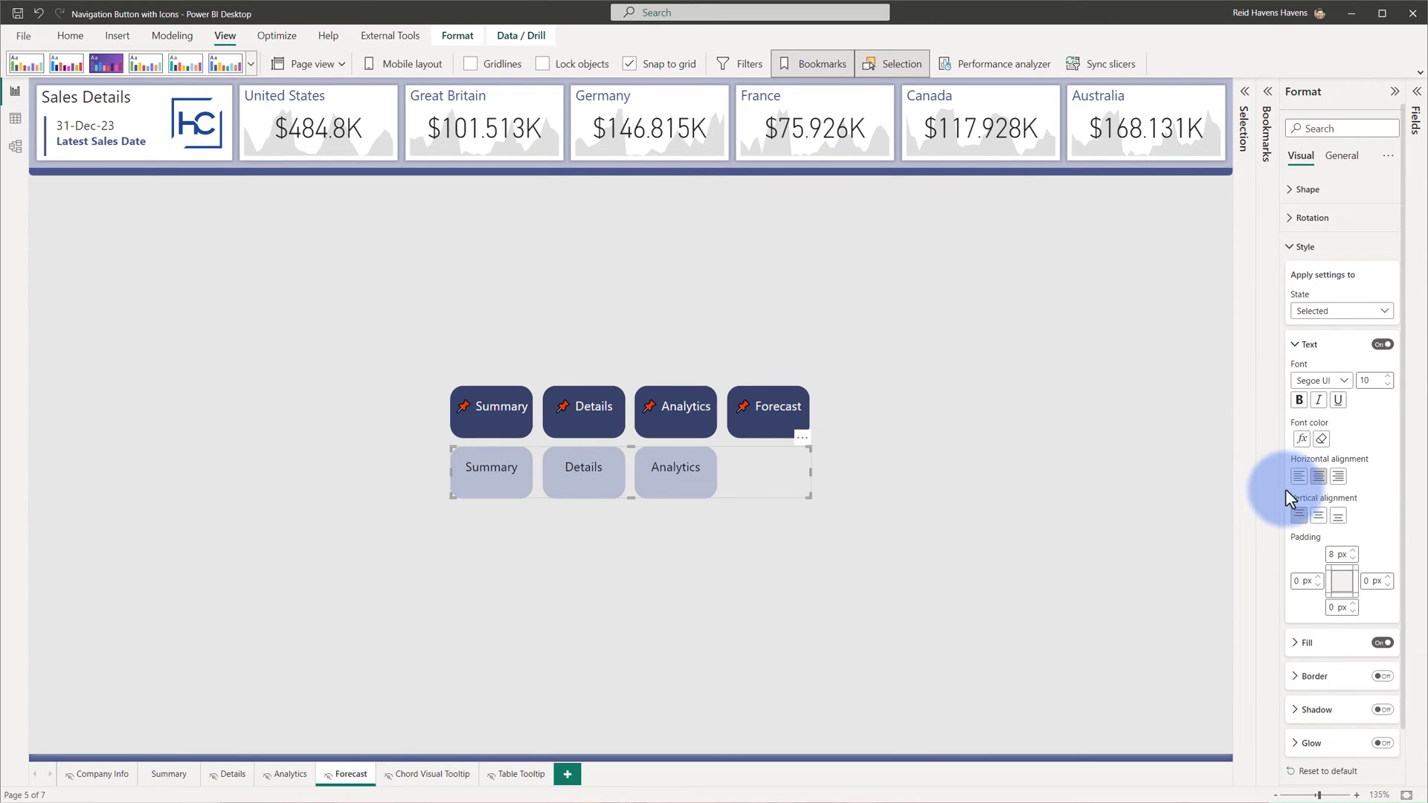
left_click(1307, 641)
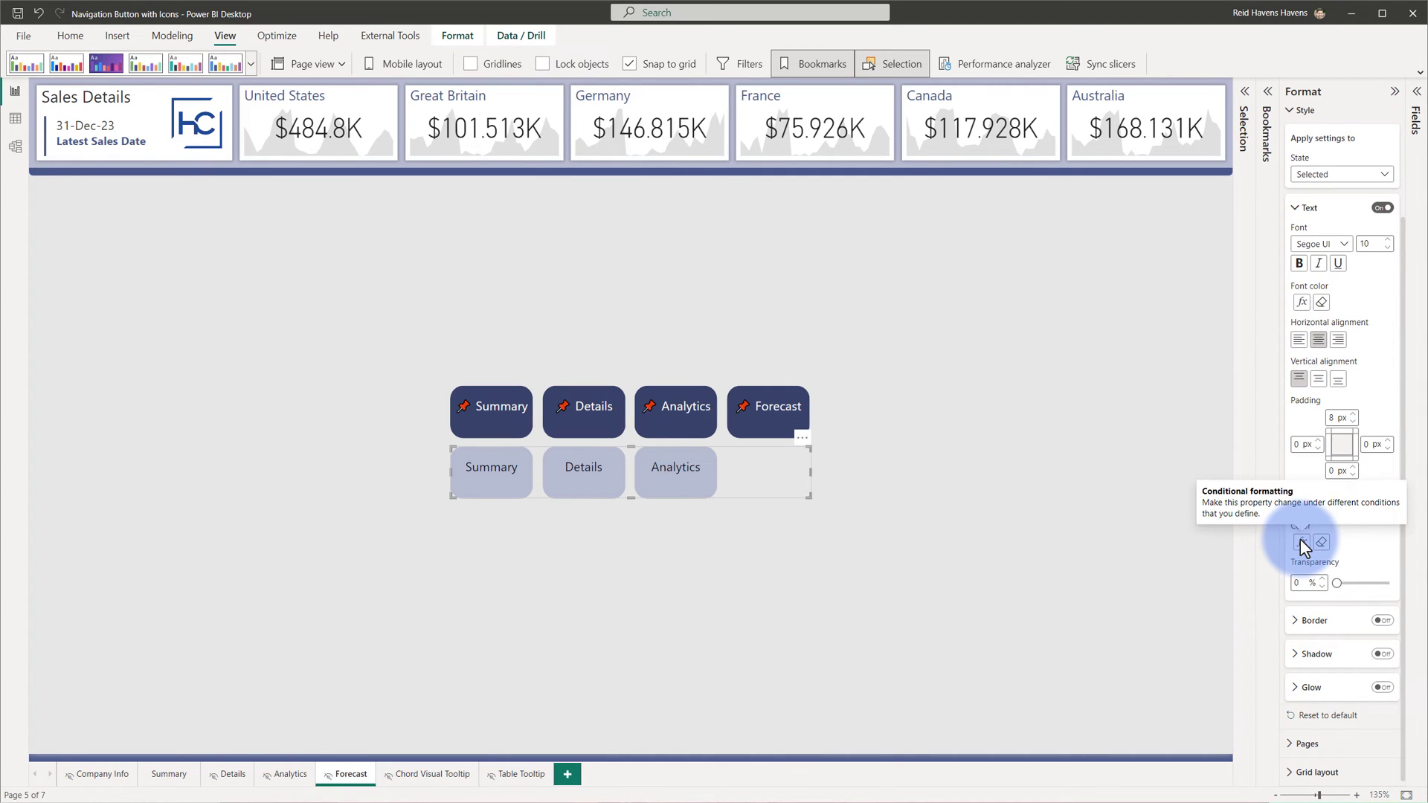
Step: Reset the Selected-state font colour, undoing an accidental fill colour reset along the way
left_click(1321, 302)
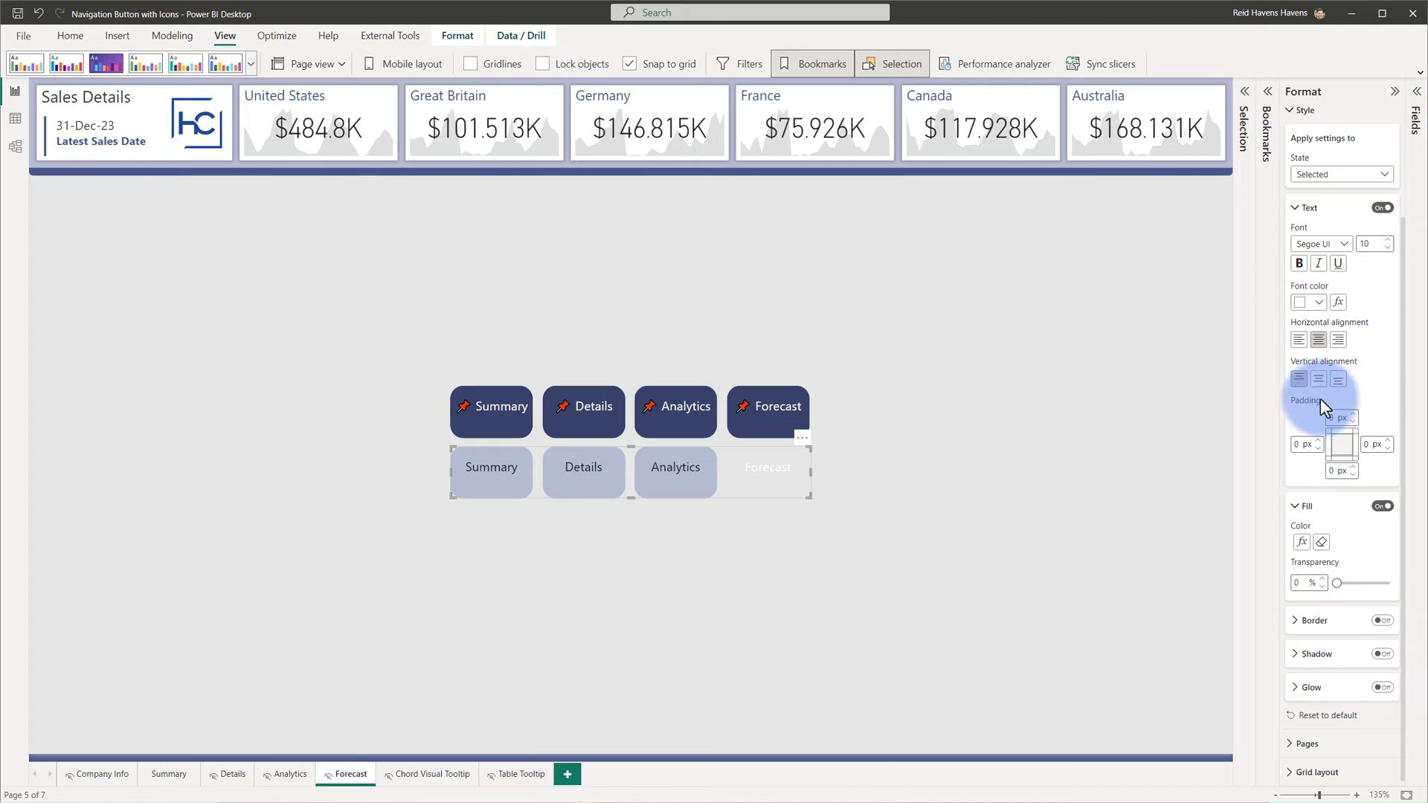
left_click(1323, 545)
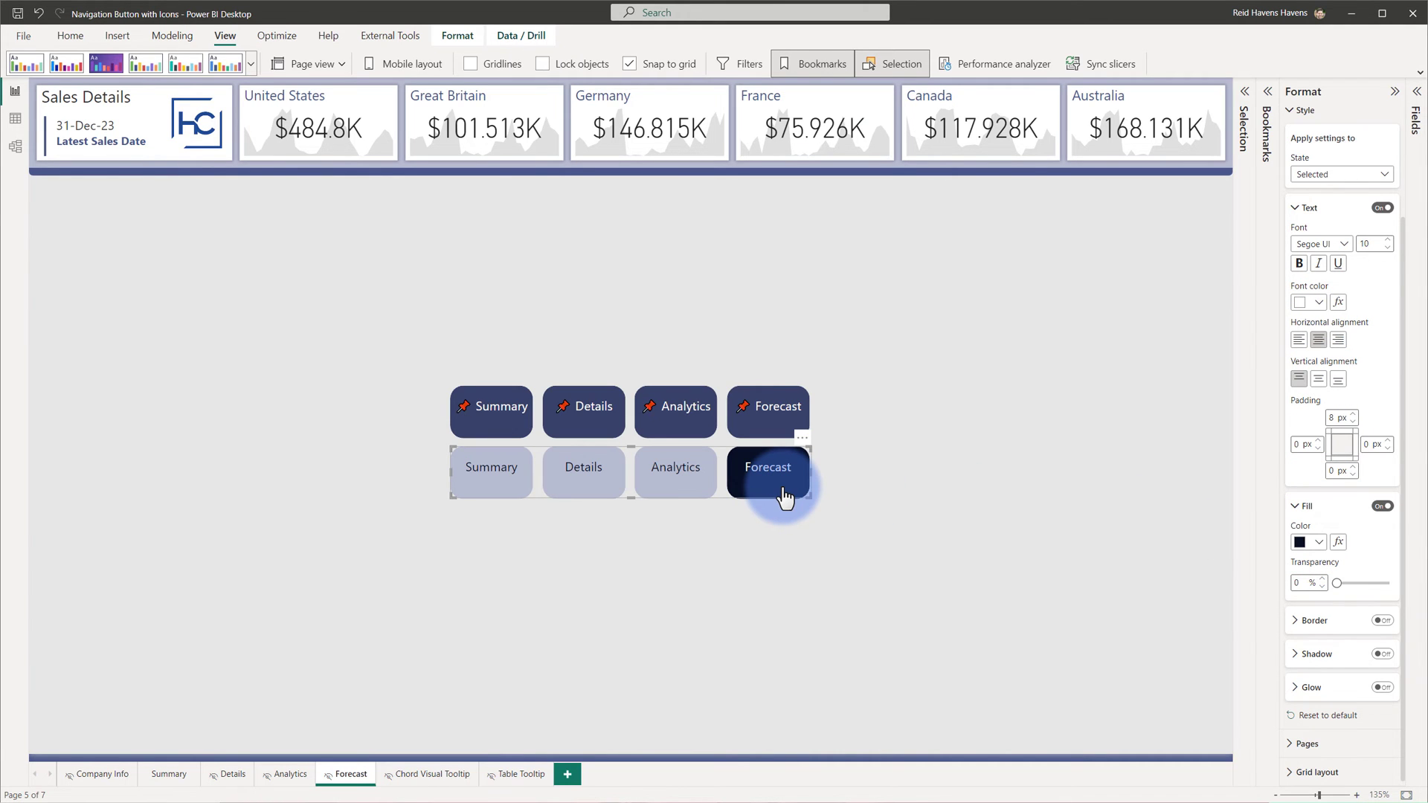
left_click(37, 13)
left_click(37, 12)
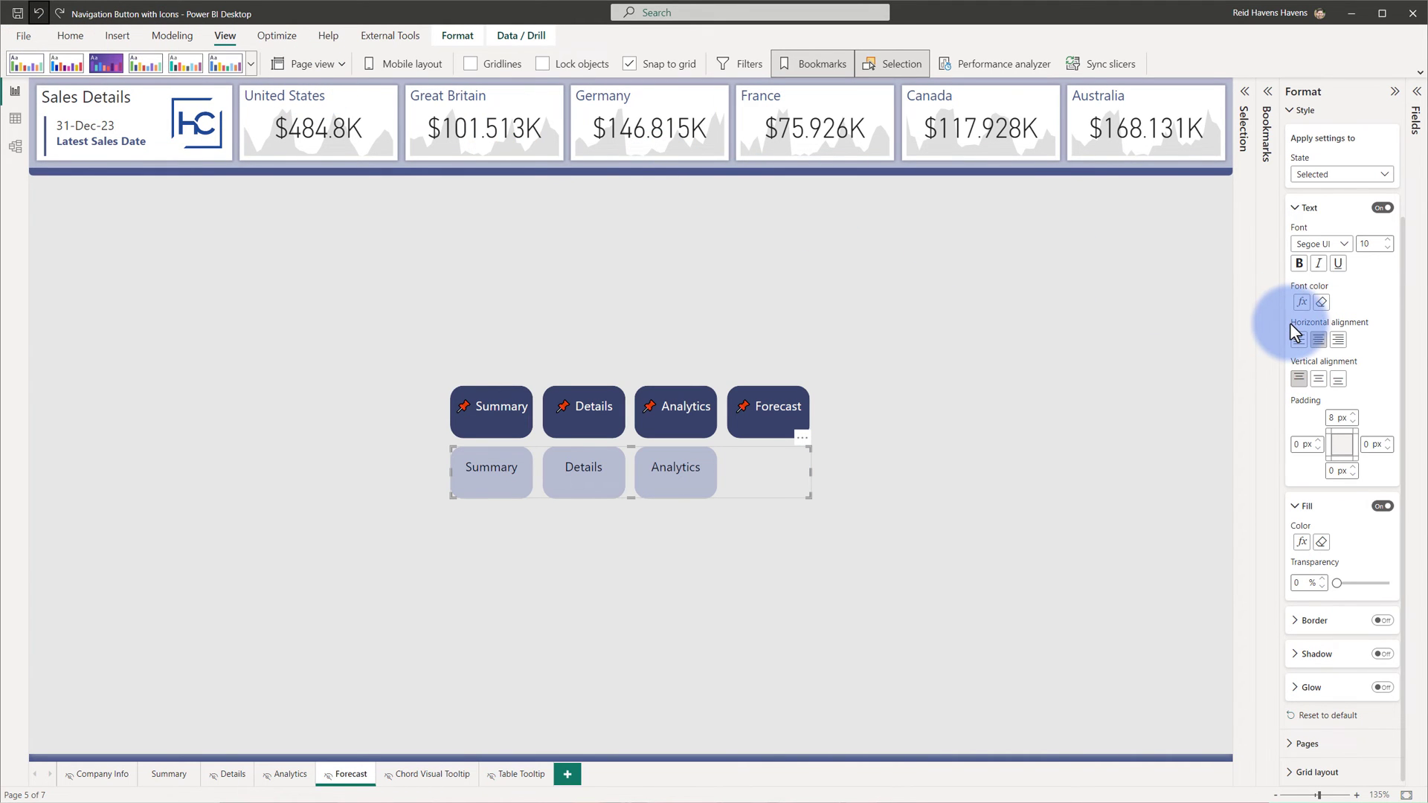
left_click(1321, 302)
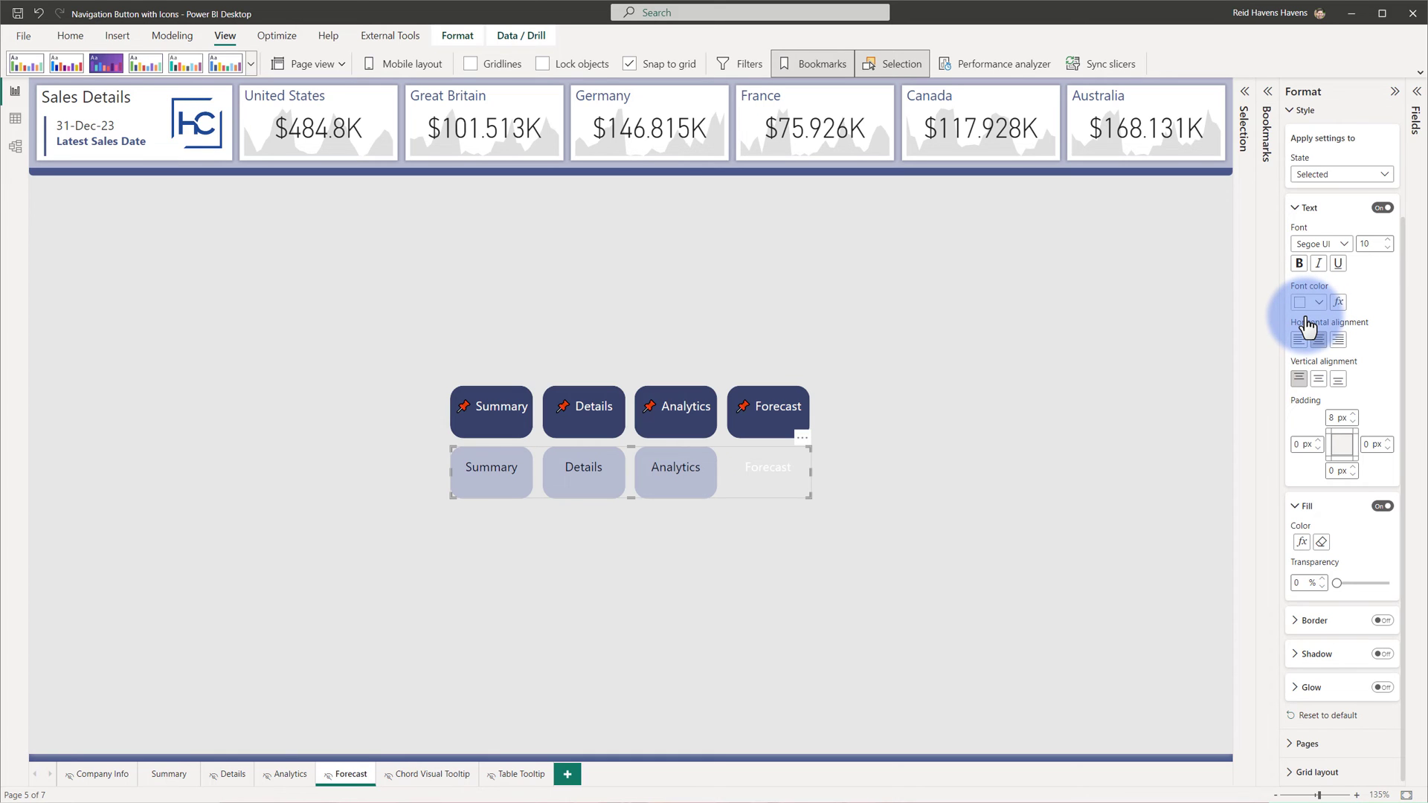
Step: Make the Selected font colour a Field value rule based on DAX > .Base > Sales
left_click(1338, 302)
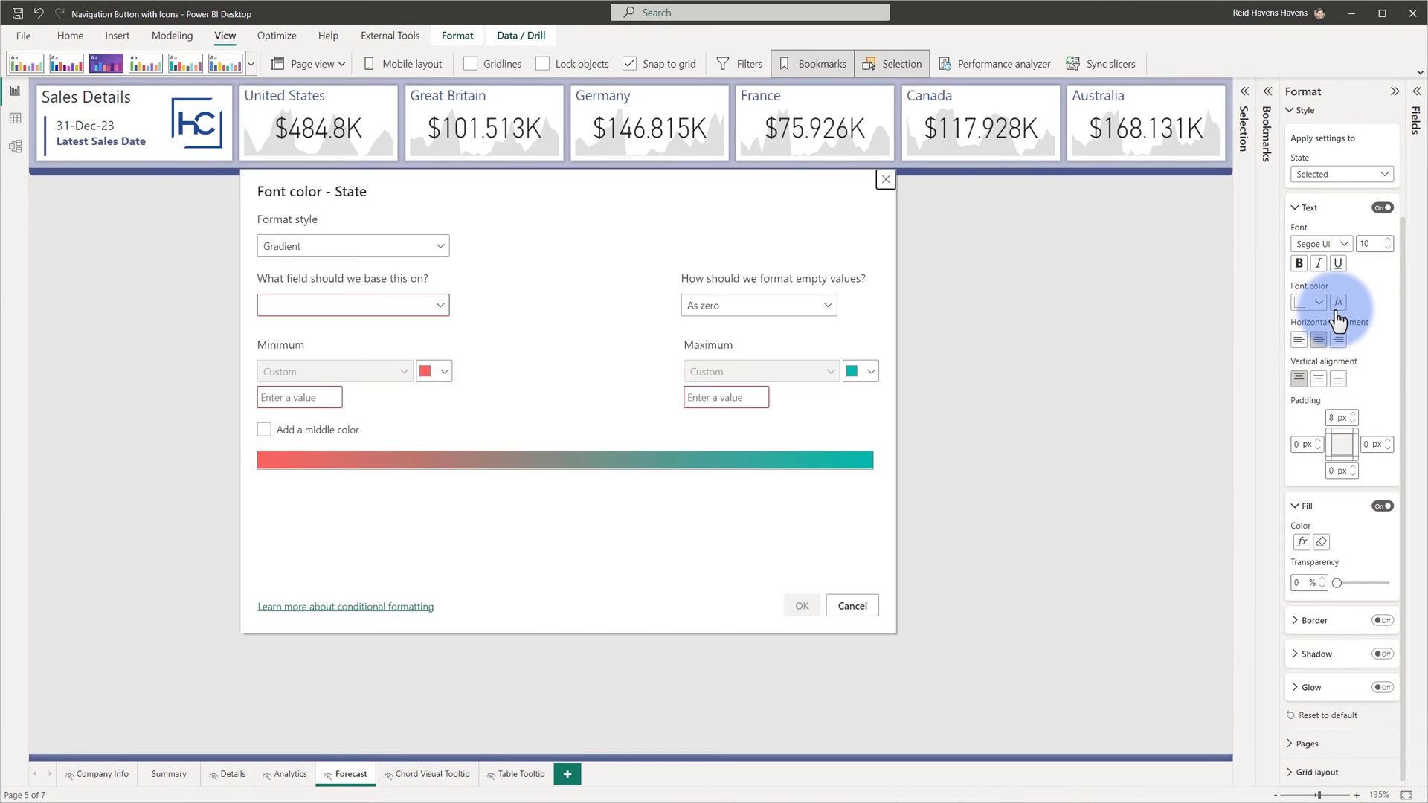
left_click(424, 247)
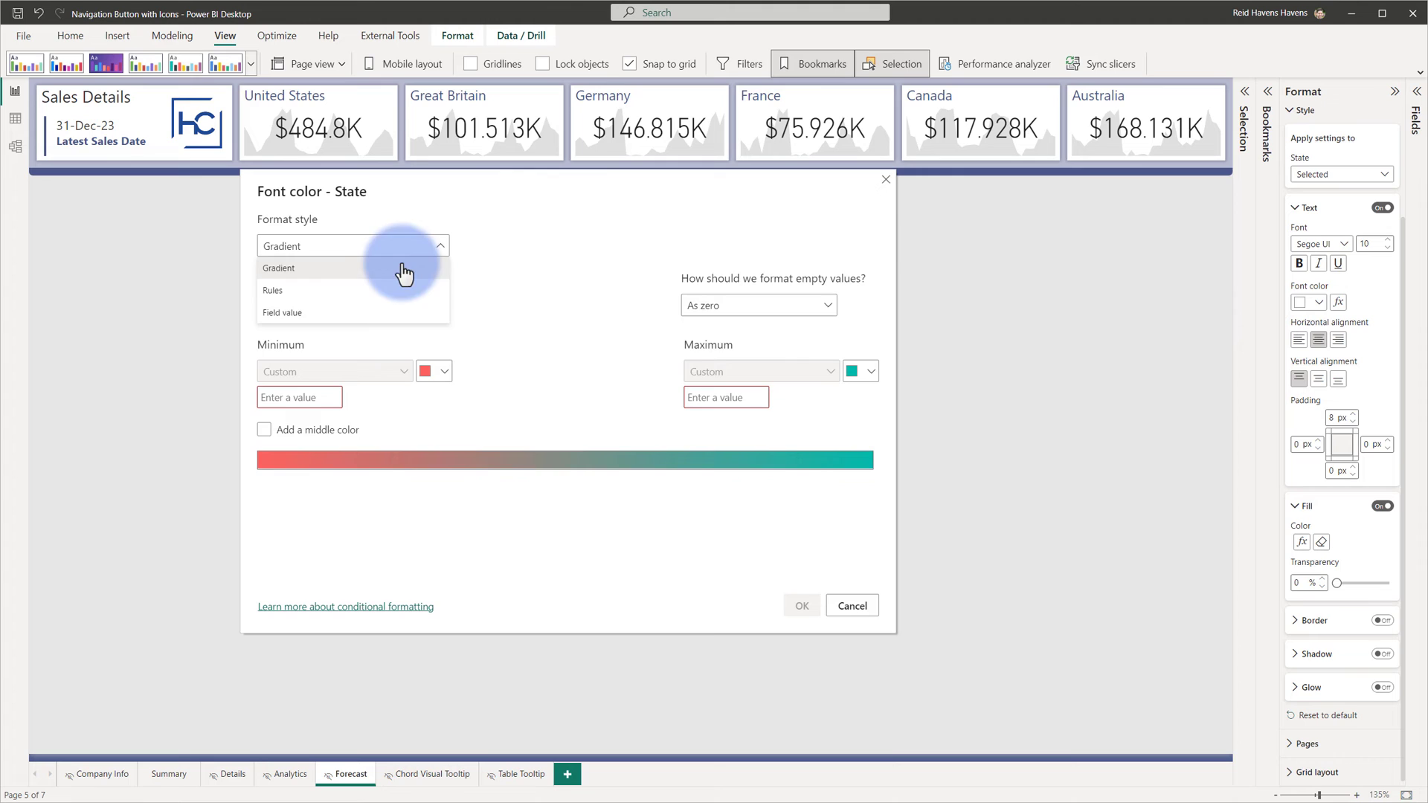
left_click(297, 315)
left_click(297, 308)
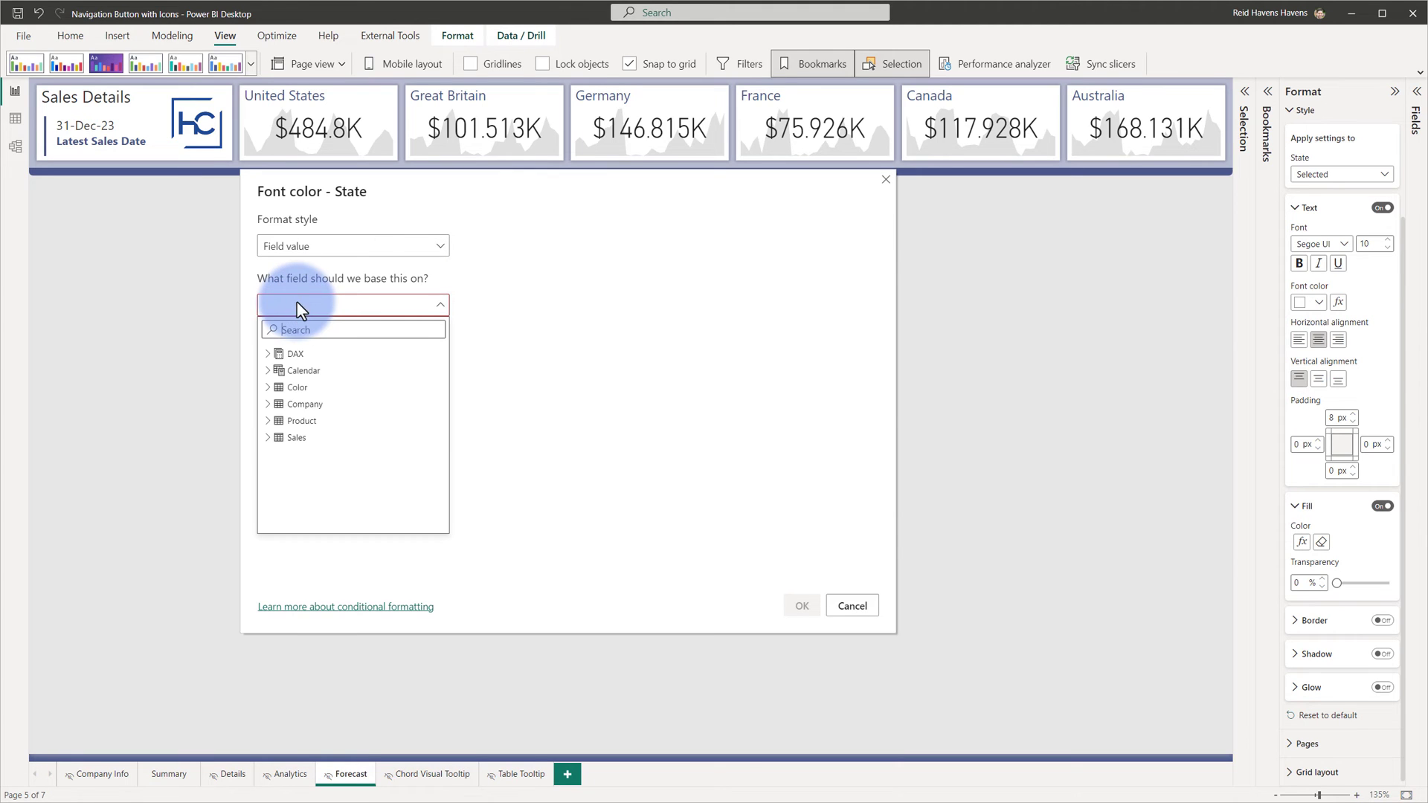
left_click(268, 355)
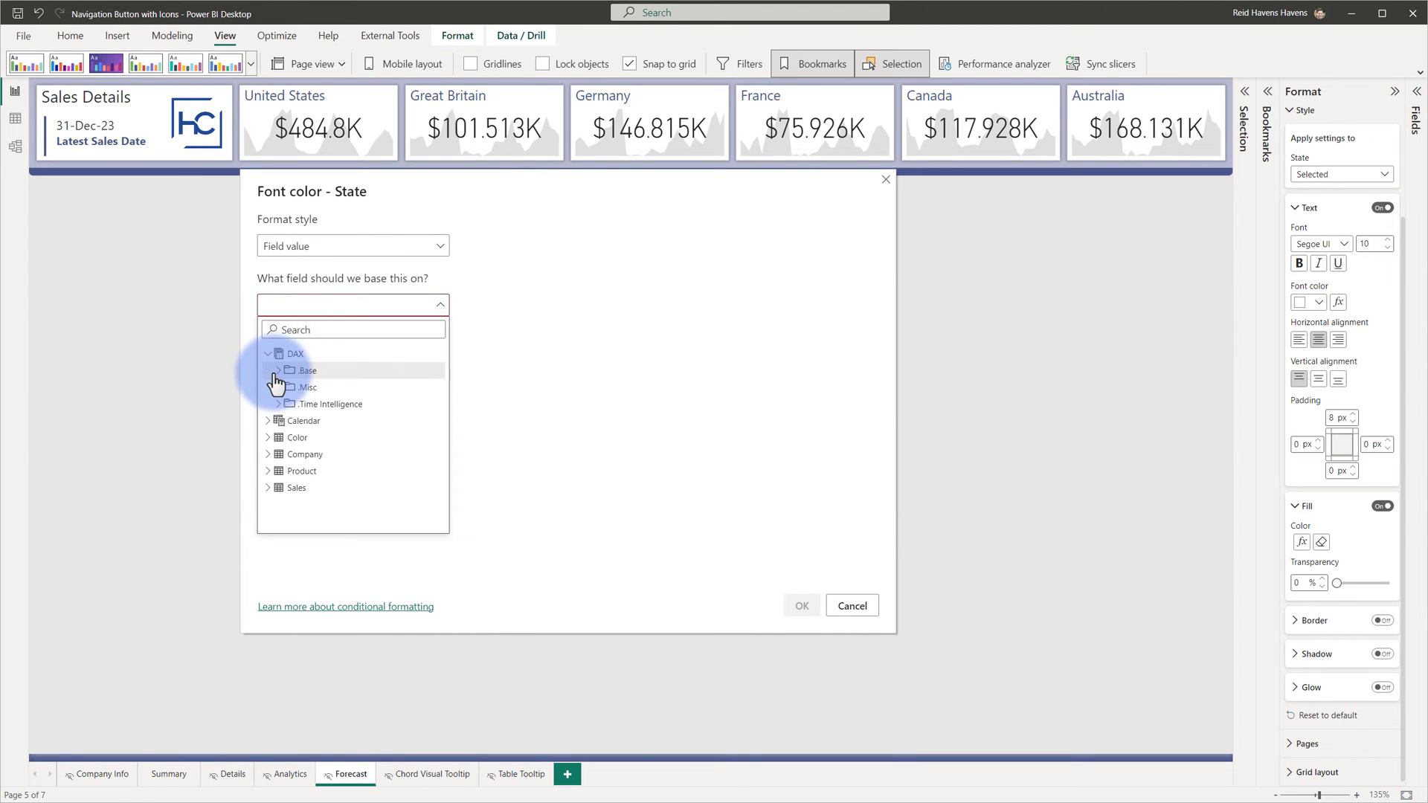
left_click(280, 387)
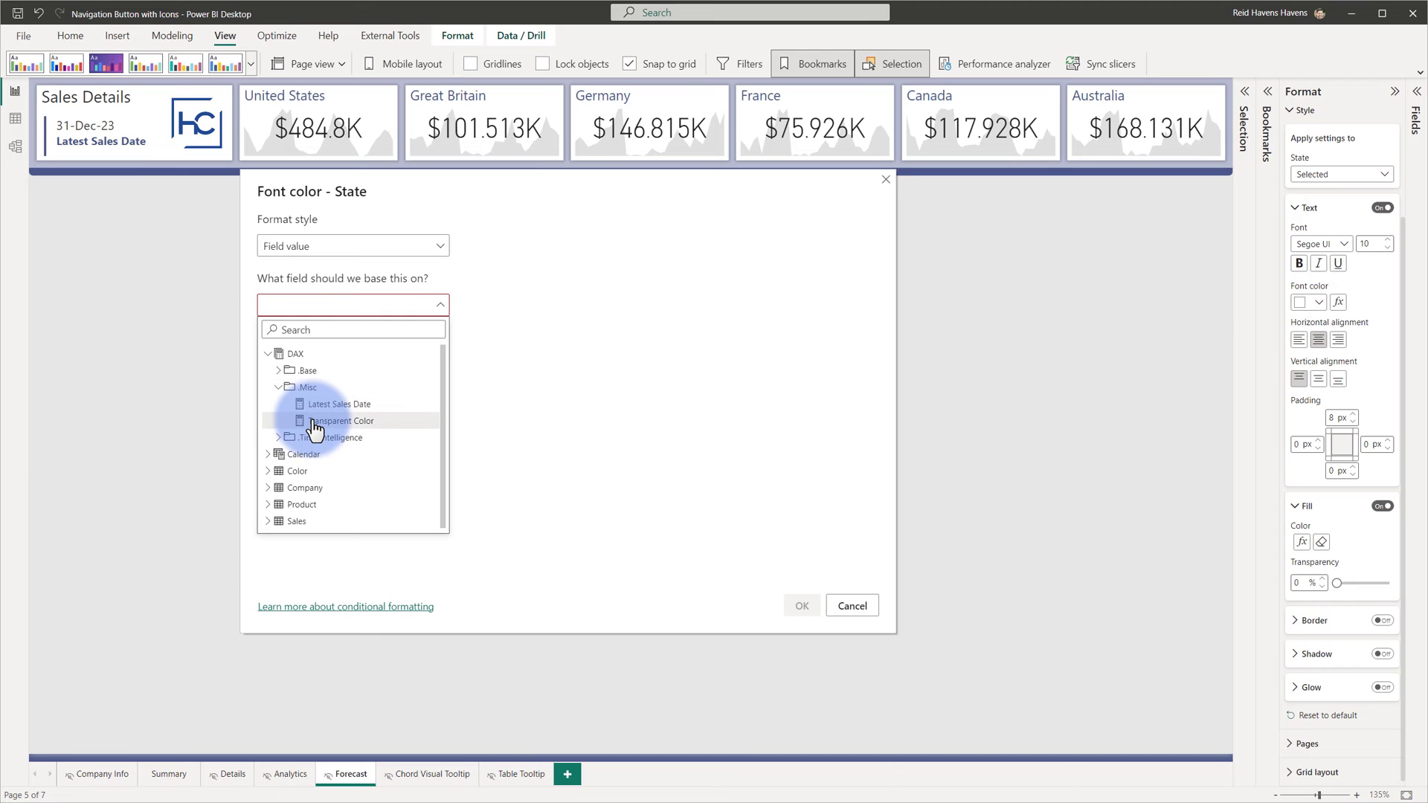
left_click(294, 307)
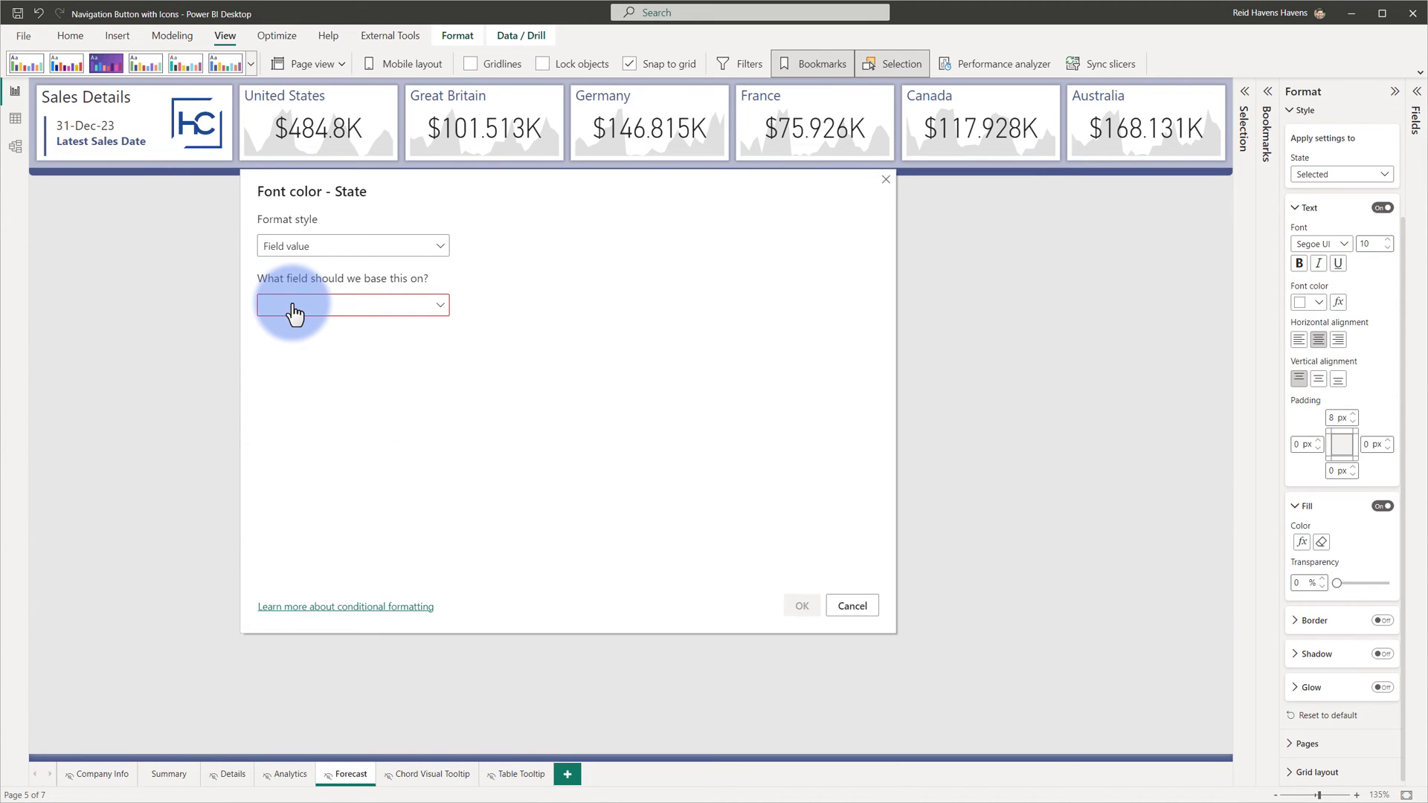
left_click(294, 307)
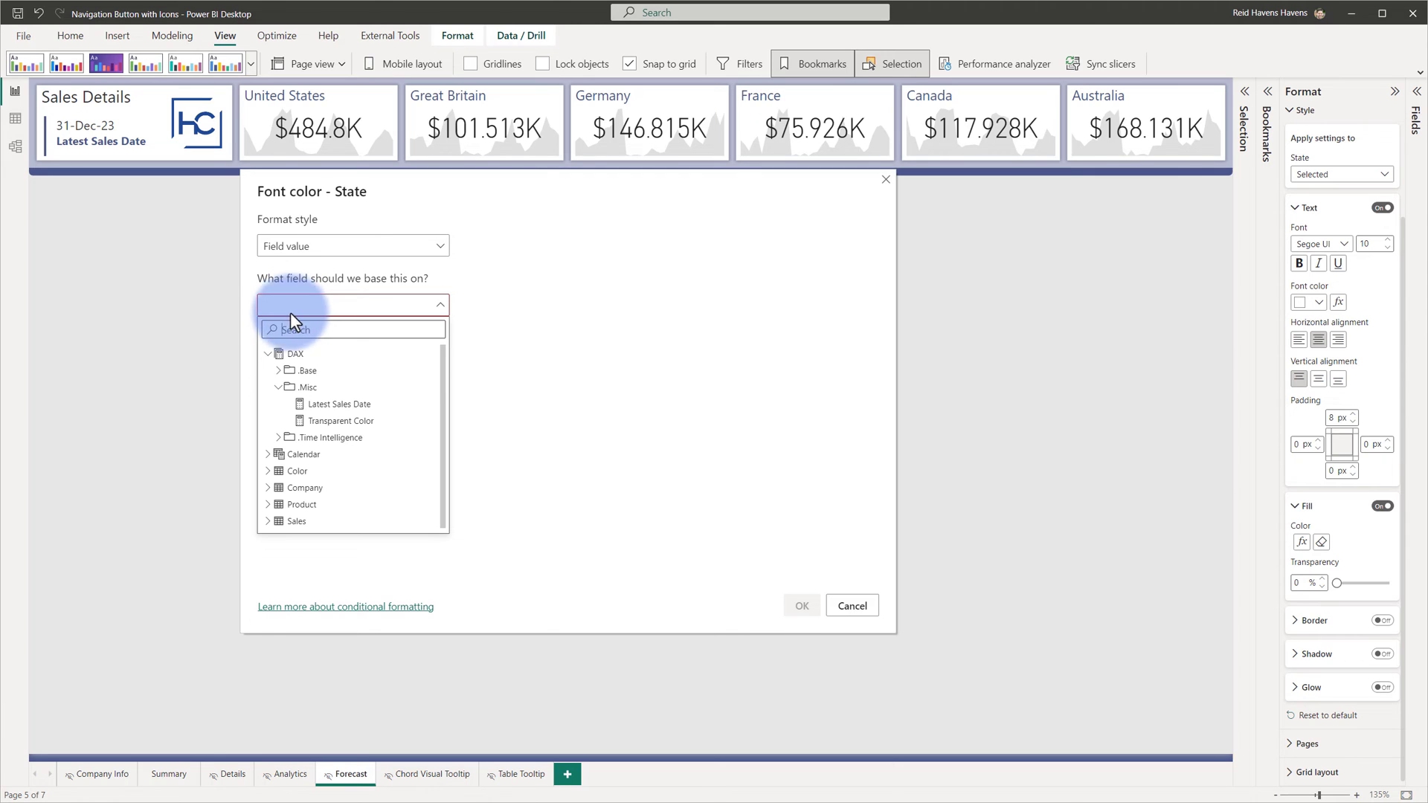
left_click(279, 371)
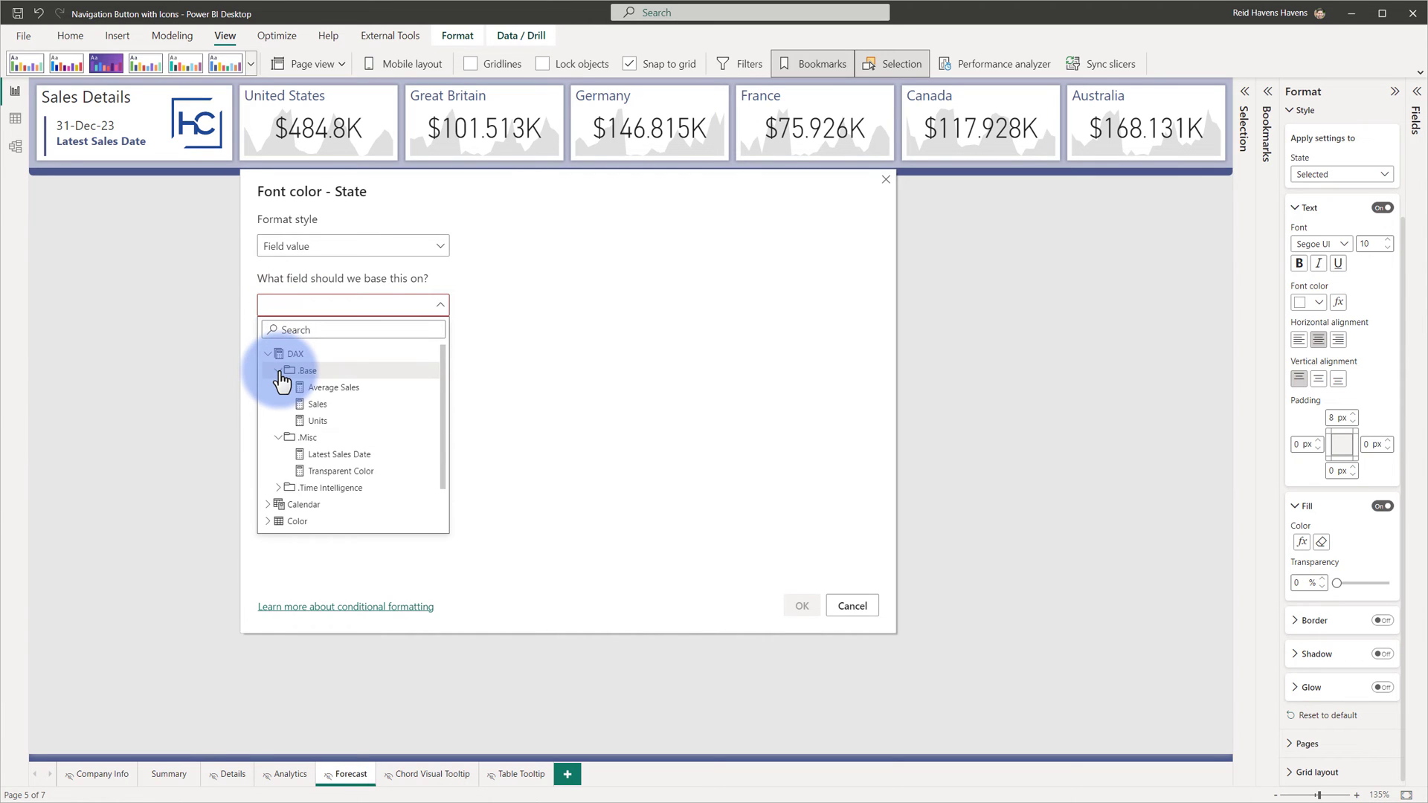
left_click(317, 405)
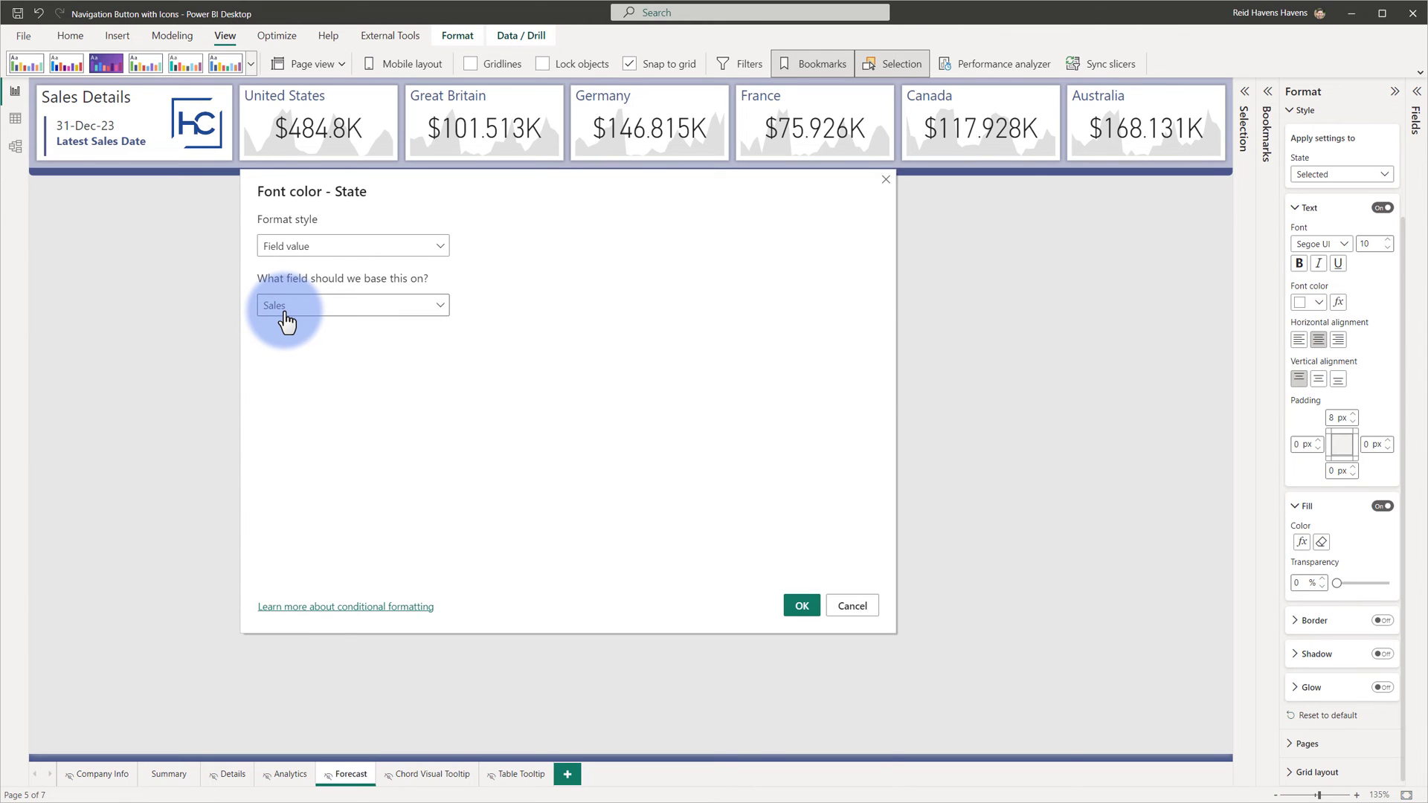
left_click(802, 605)
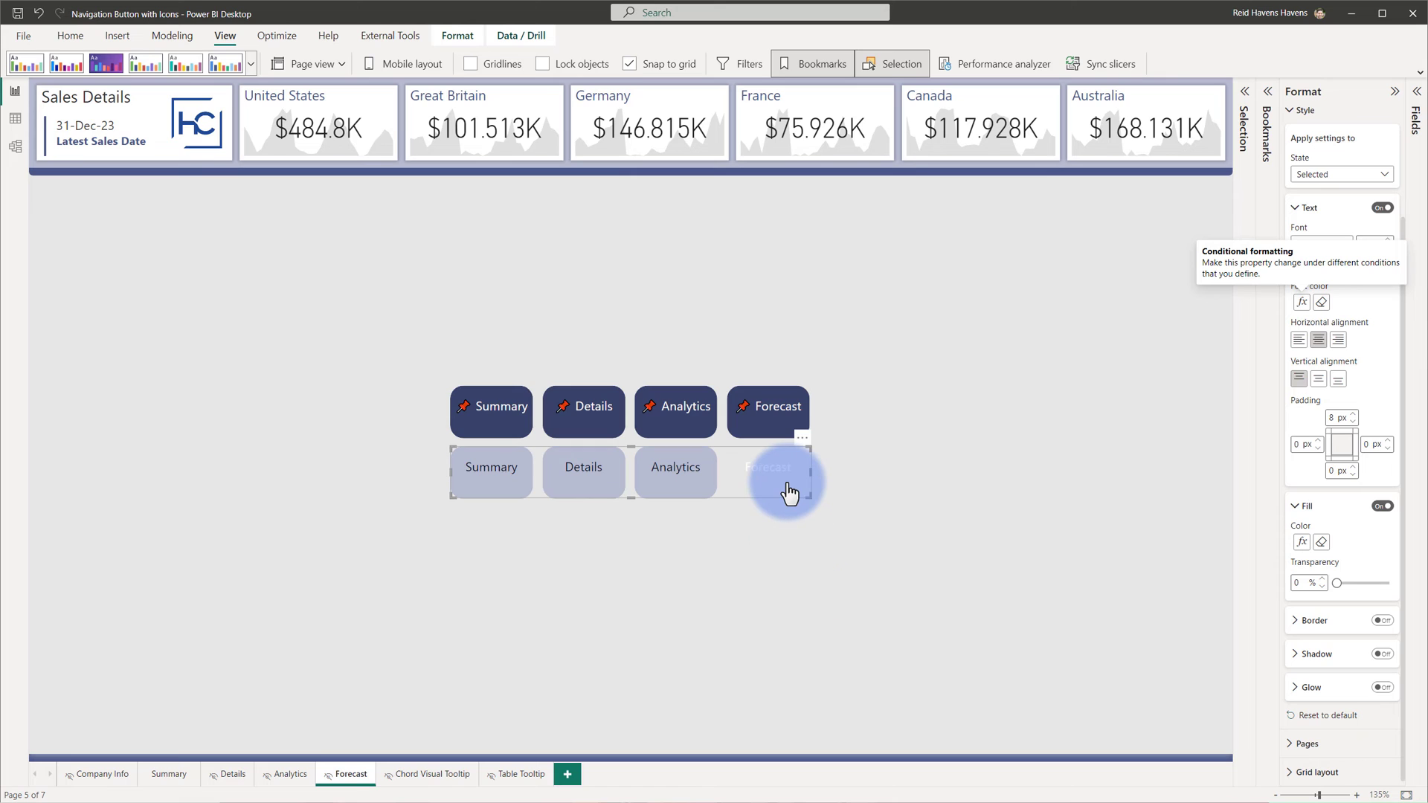
Step: Change the Selected font colour rule to use the DAX > .Misc > Transparent Color measure
left_click(1301, 302)
left_click(305, 304)
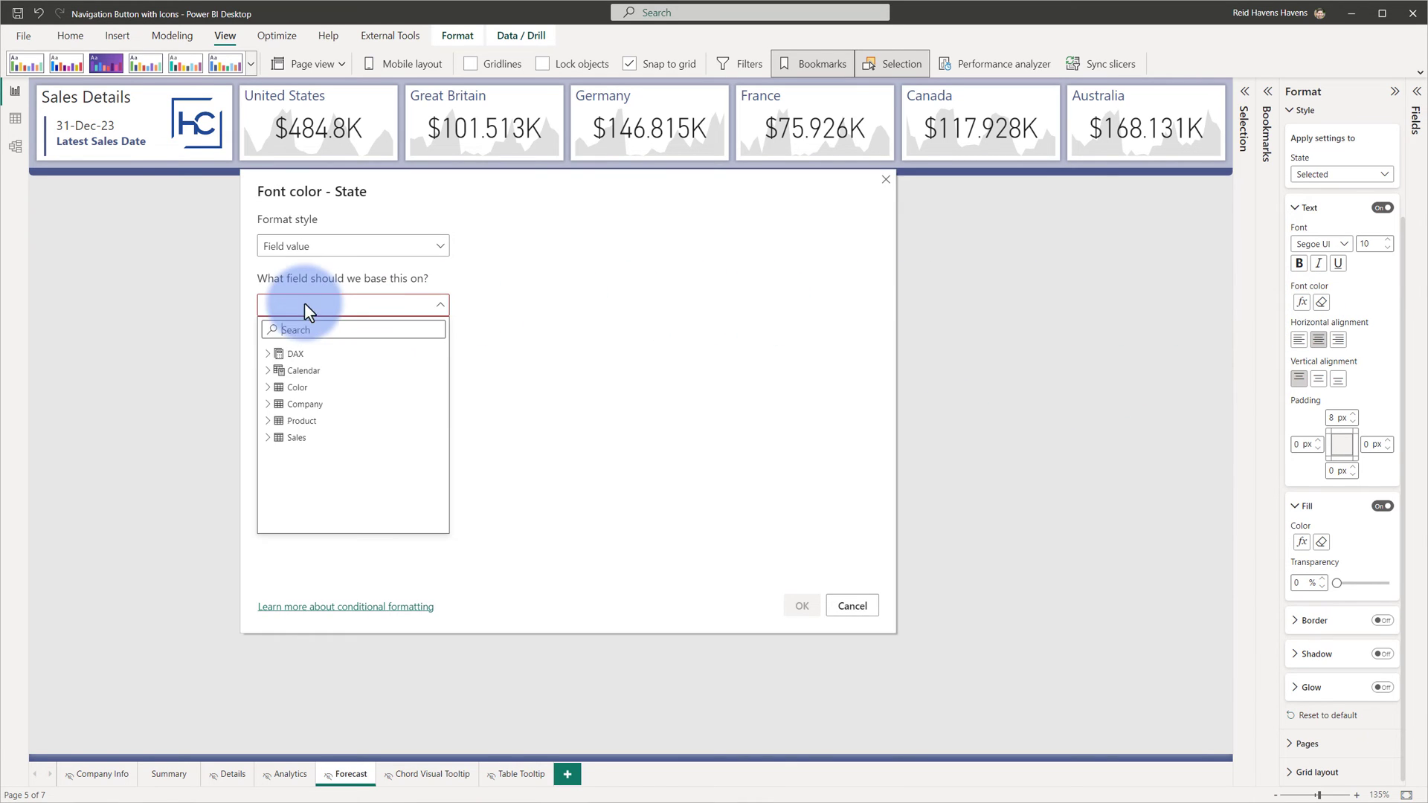
left_click(280, 370)
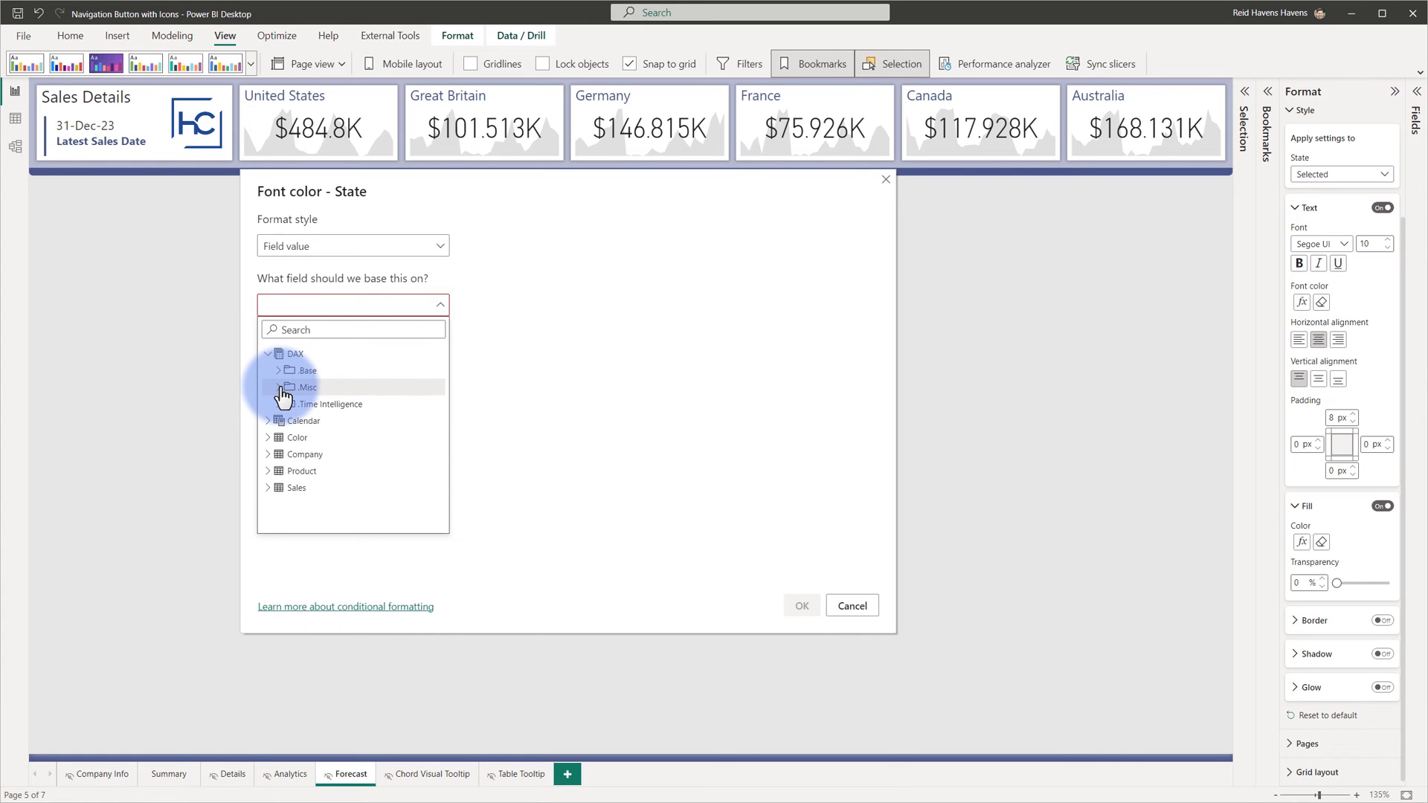
left_click(281, 398)
left_click(301, 426)
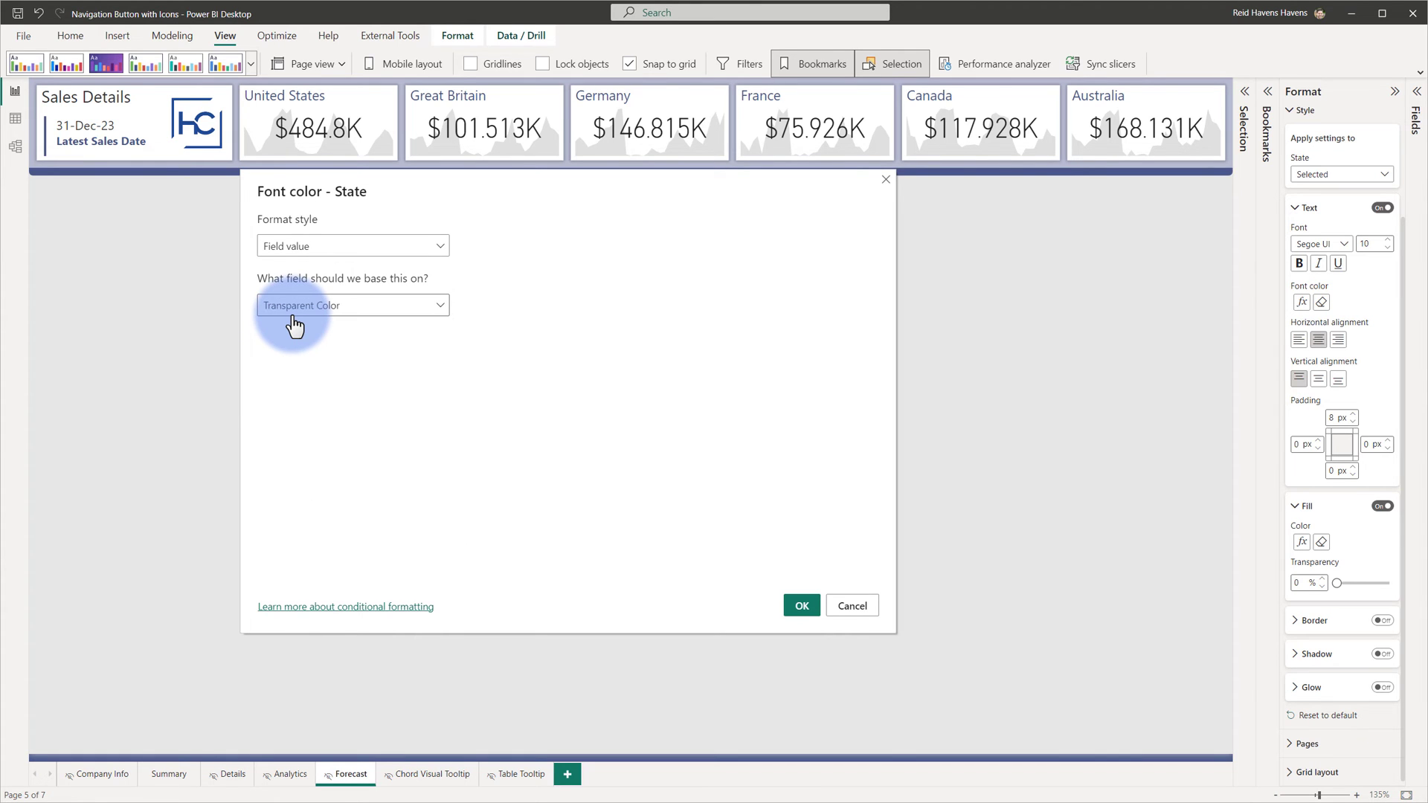
left_click(801, 606)
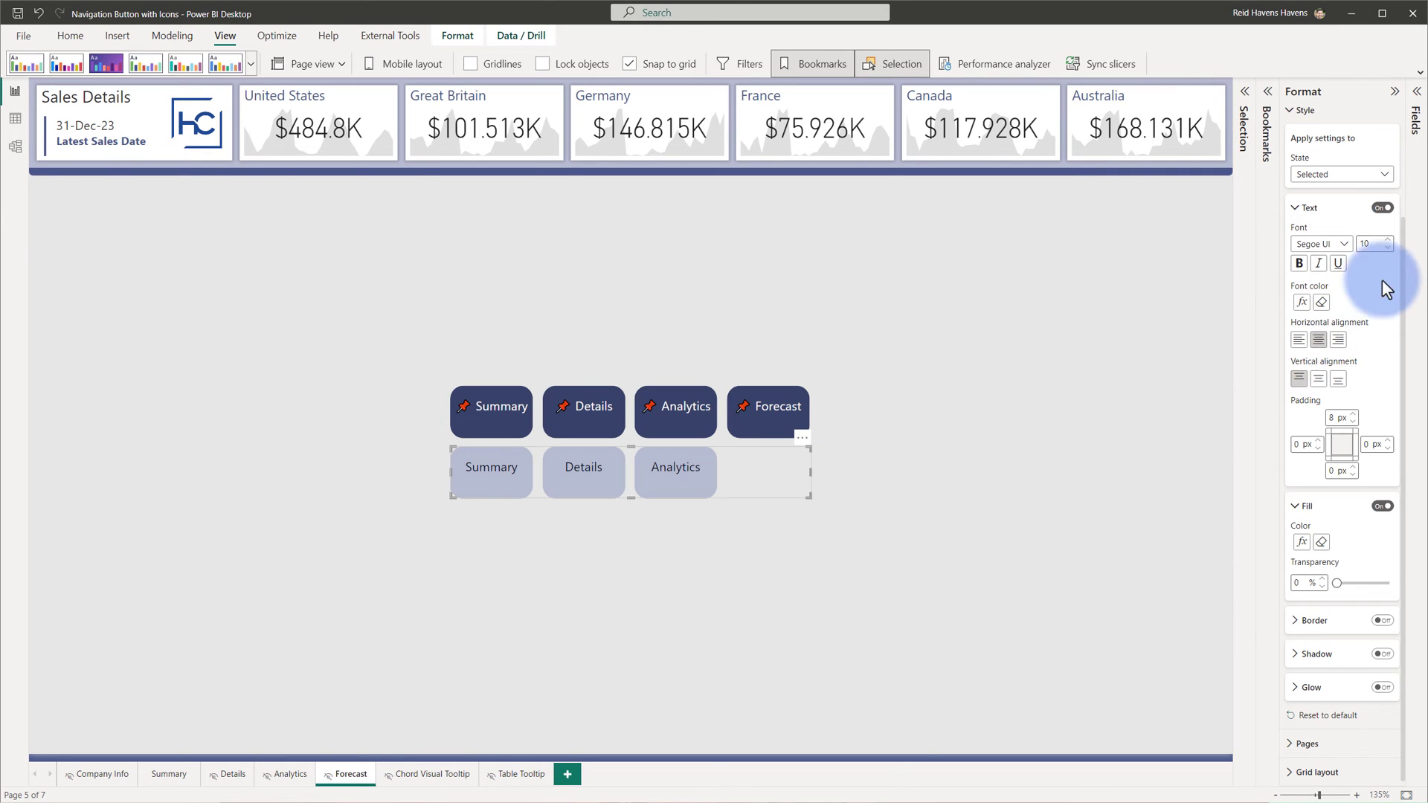
Step: Check the Transparent Color measure's #38426800 value, then stack the page navigator over the bookmark navigator
left_click(1416, 91)
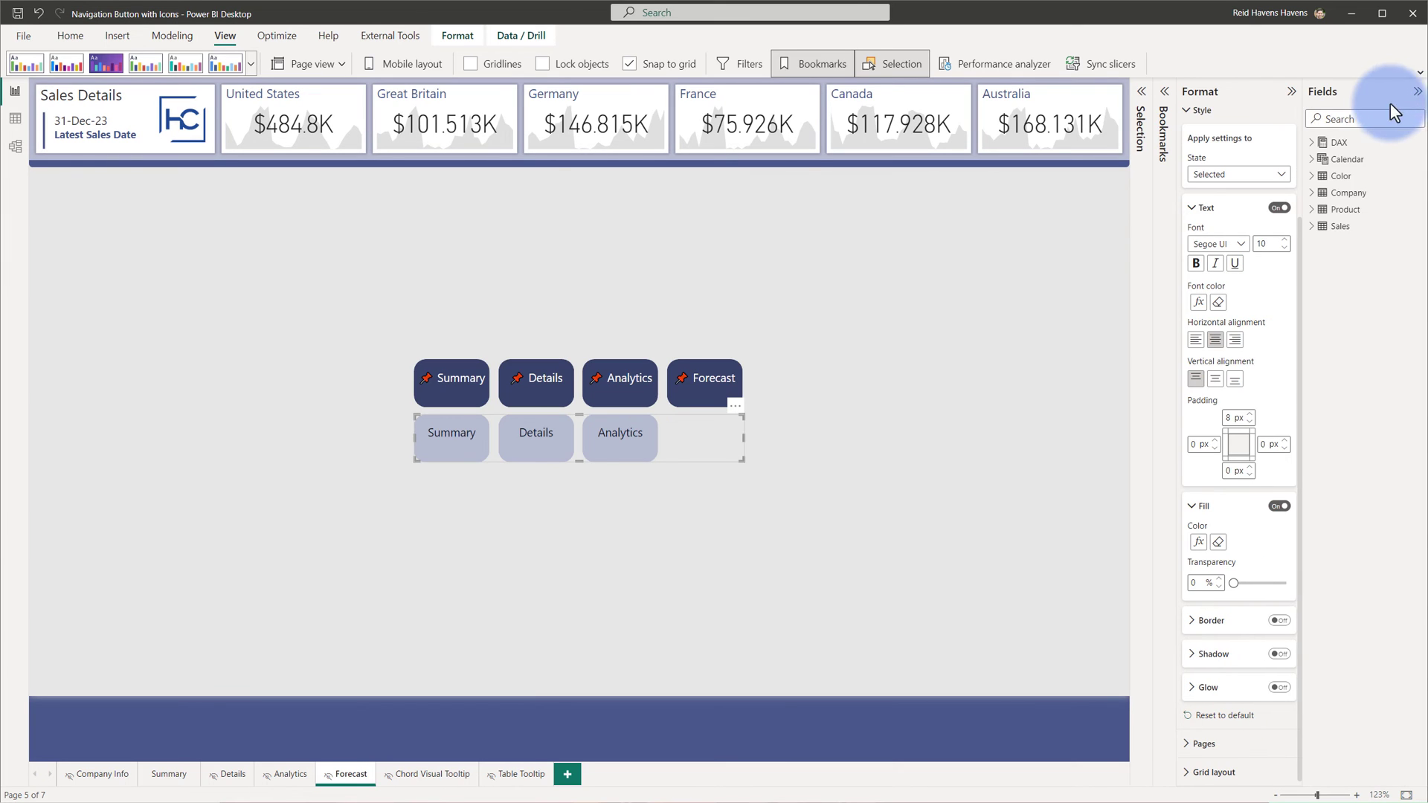
left_click(1315, 142)
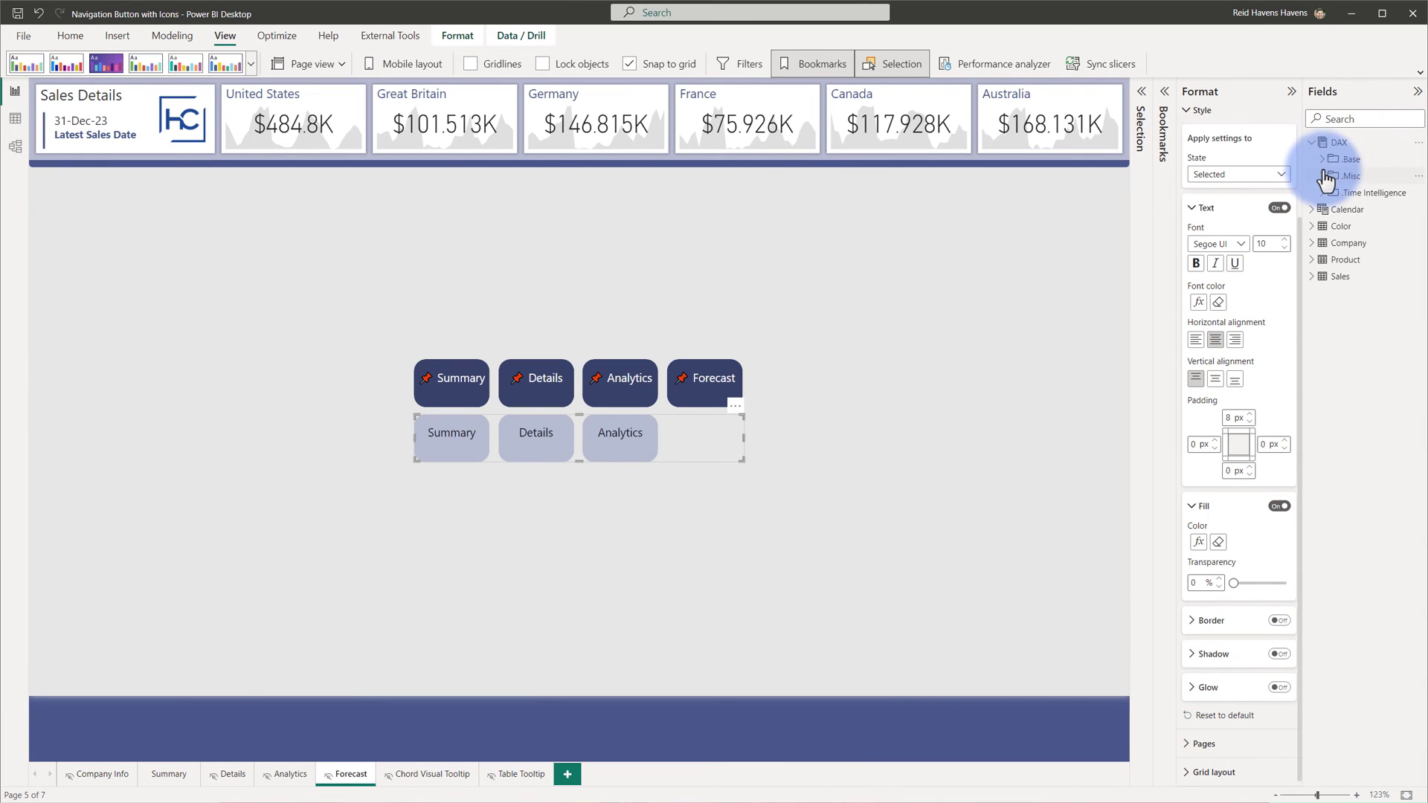
left_click(1323, 175)
left_click(1384, 209)
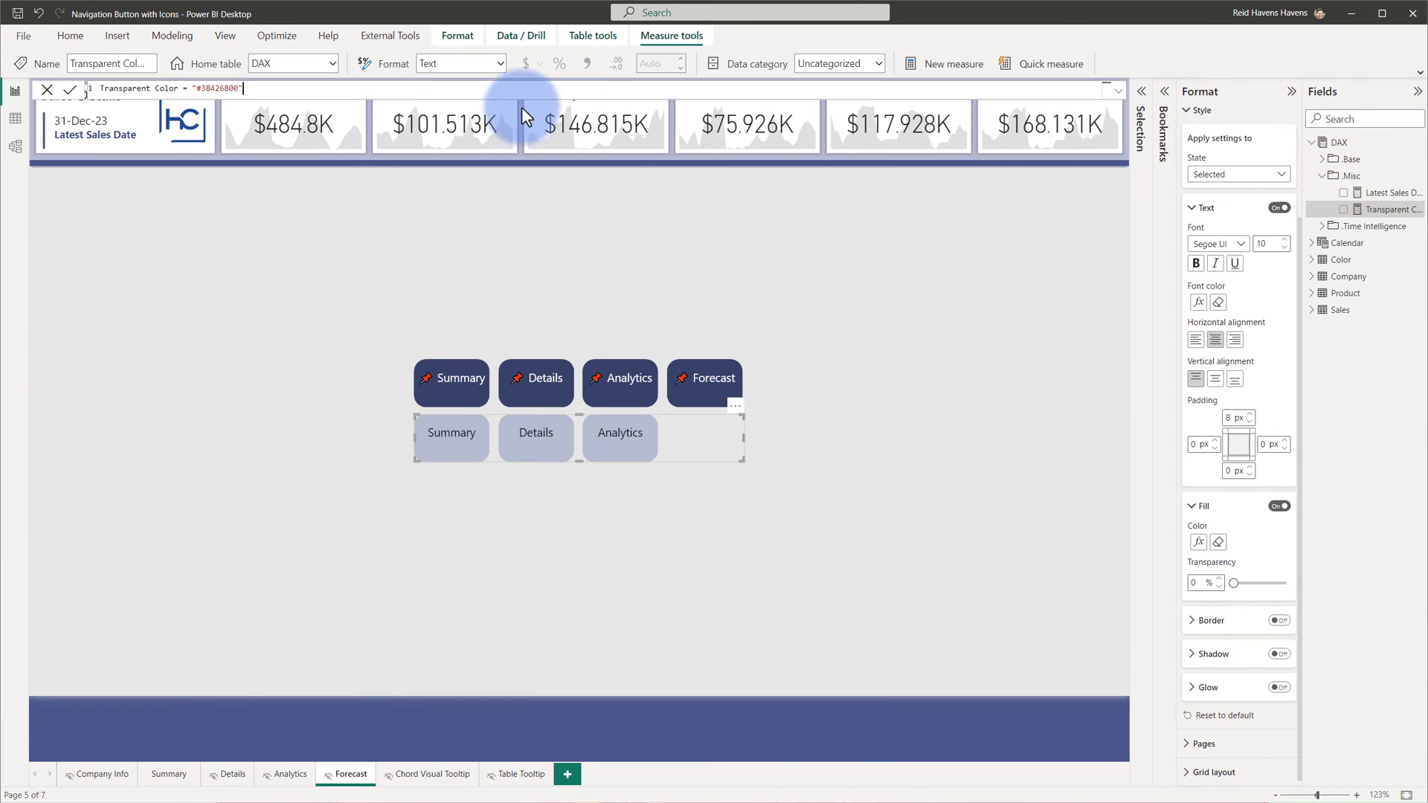
left_click(353, 93)
left_click_drag(353, 94, 244, 91)
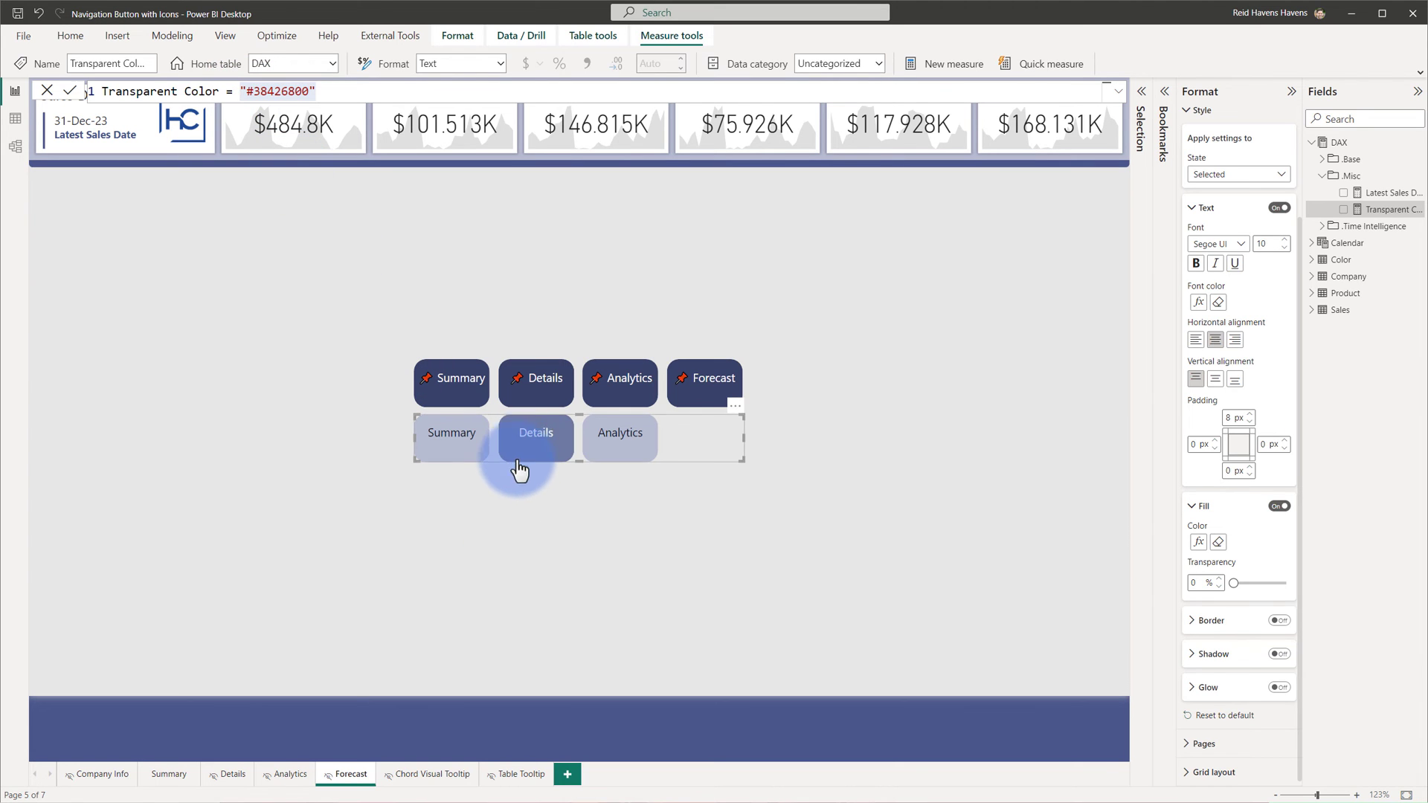
left_click_drag(525, 441, 516, 383)
left_click(541, 449)
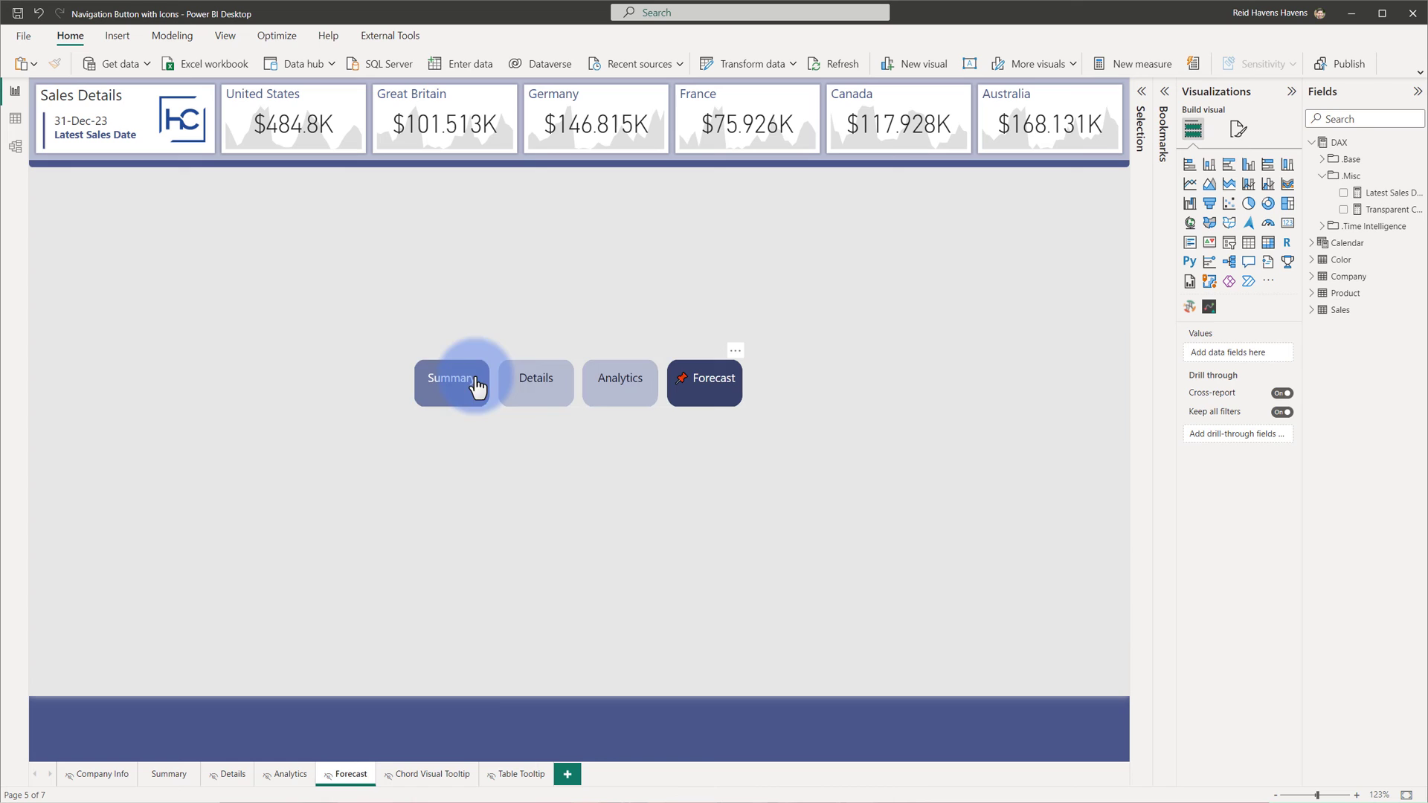
left_click_drag(699, 391, 697, 445)
left_click(699, 391)
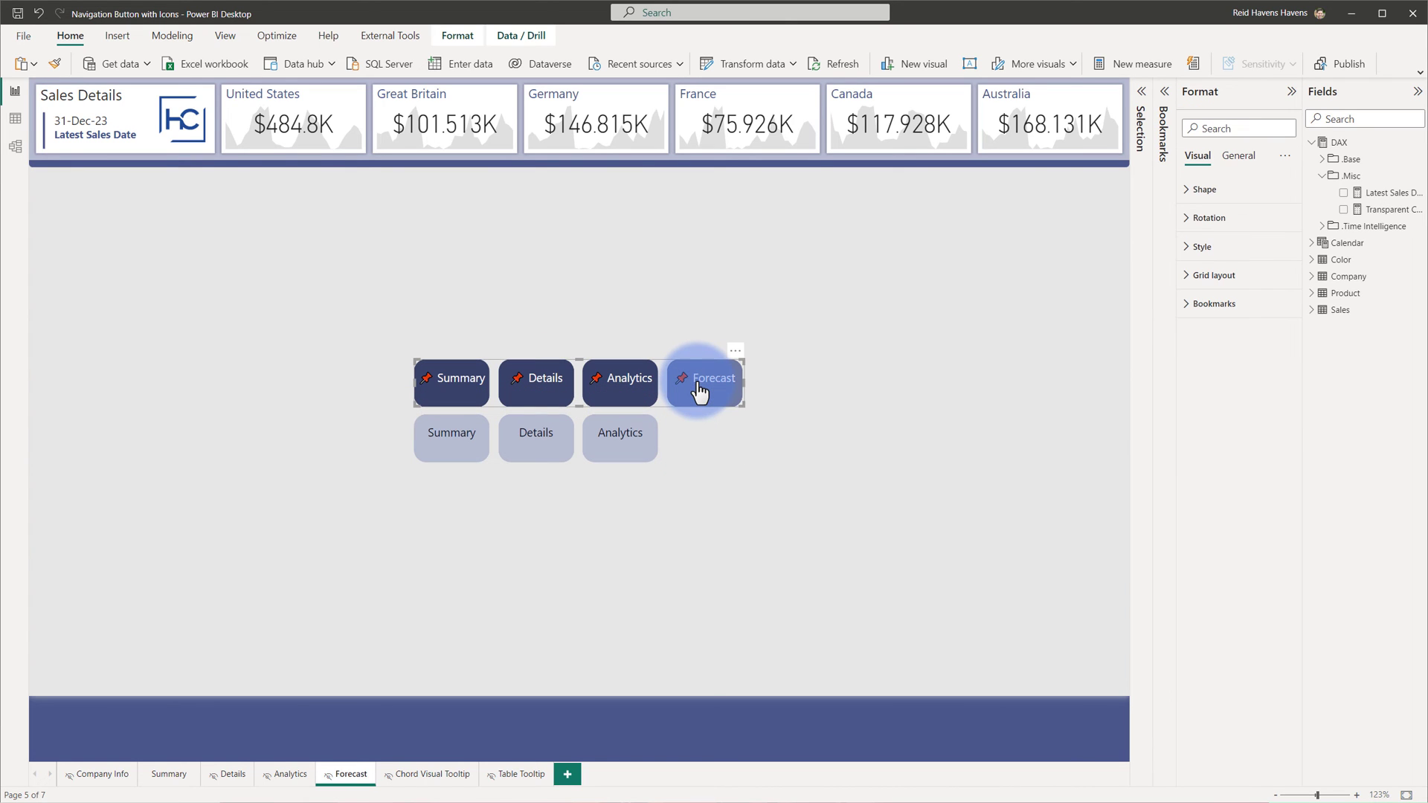
left_click(1238, 155)
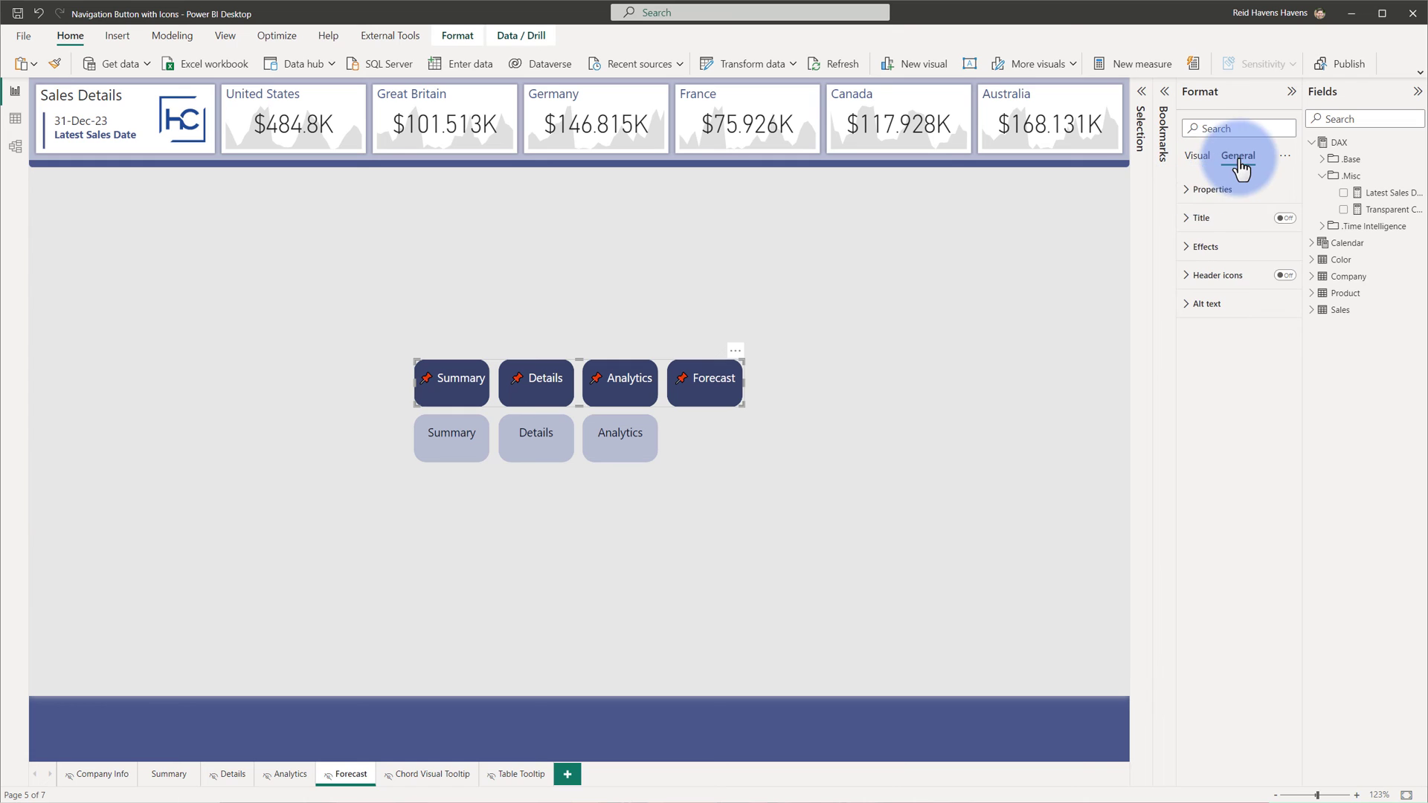
left_click(1221, 220)
left_click(1197, 159)
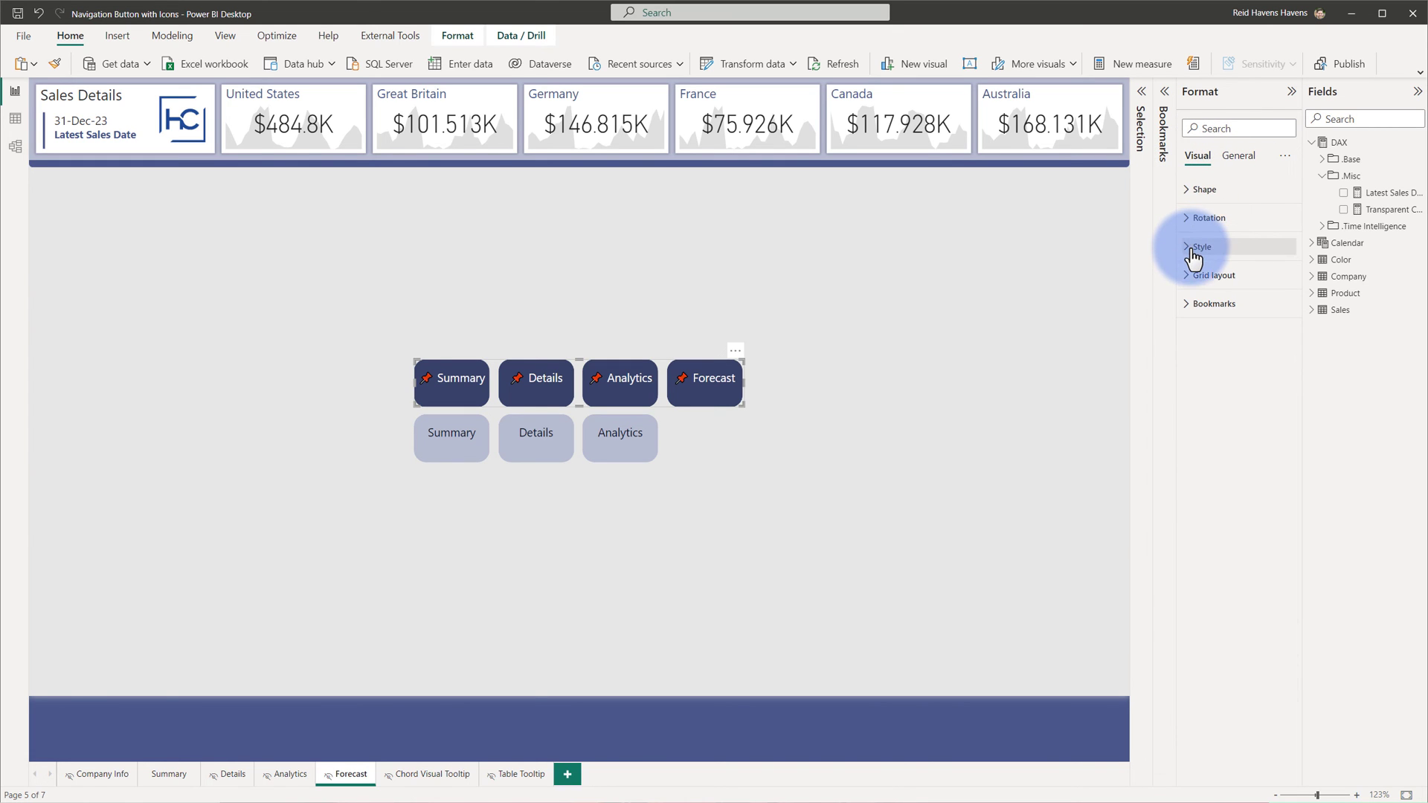
left_click(1197, 246)
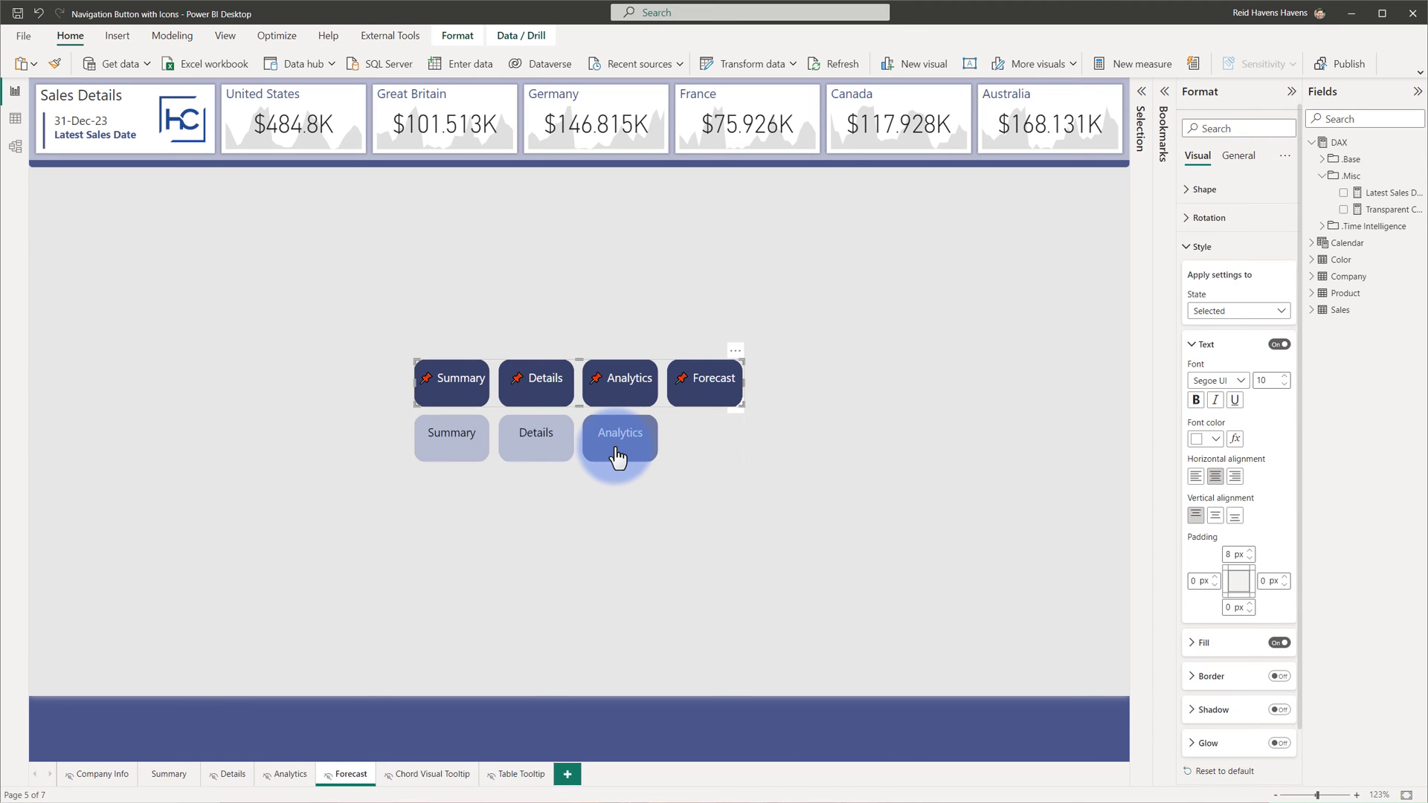
left_click_drag(616, 451, 621, 397)
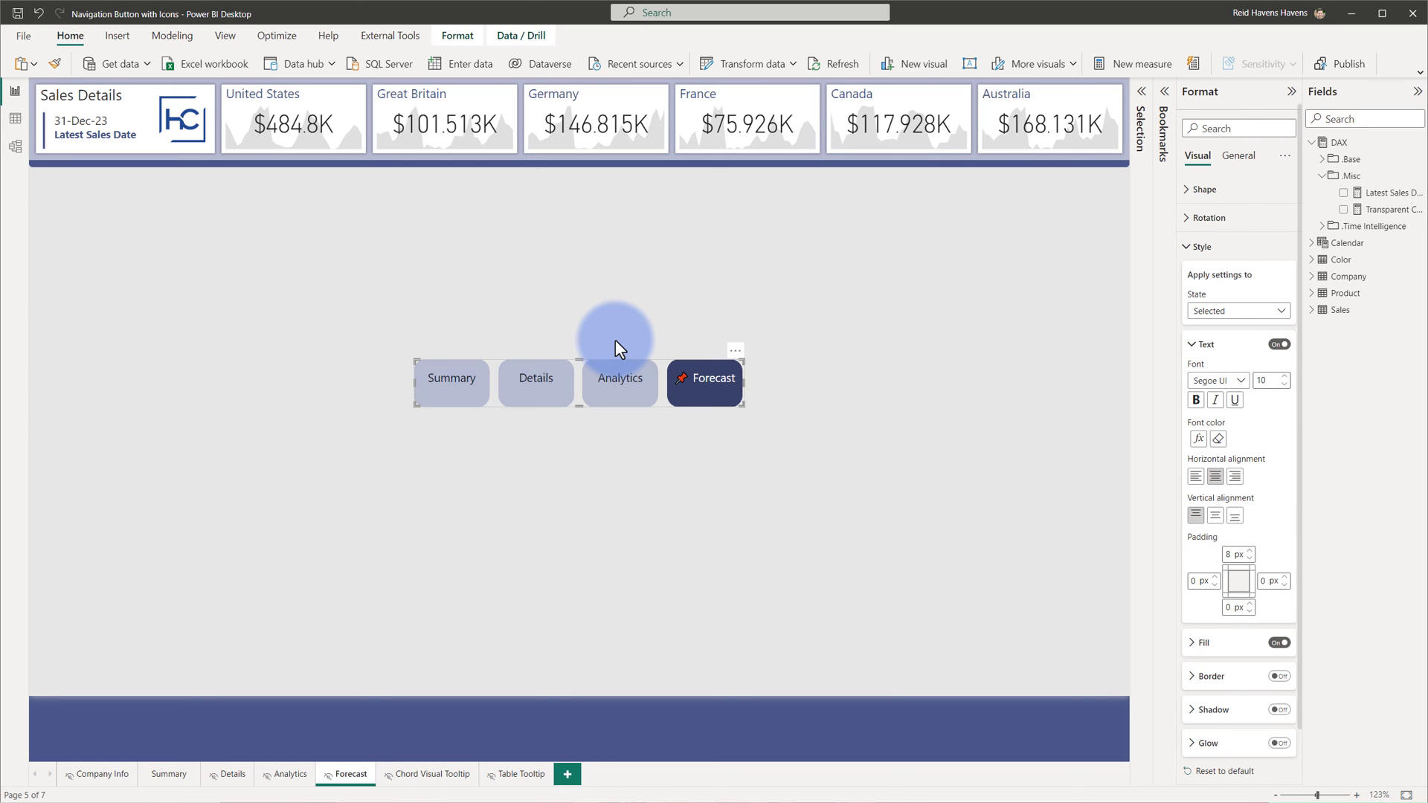
left_click(615, 341)
Step: From the Summary page, test the Summary, Details, Analytics and Details navigation buttons
left_click(159, 773)
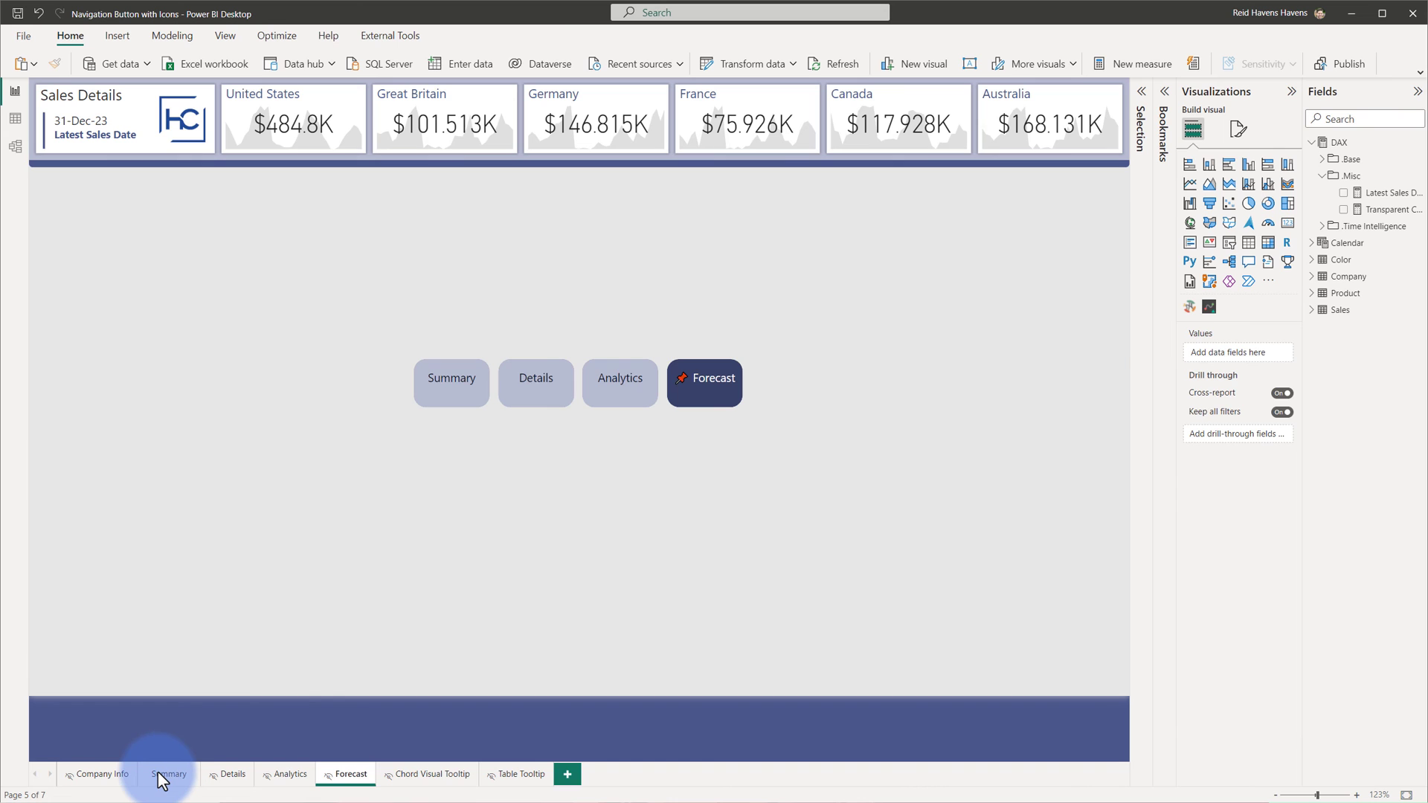
left_click(113, 199)
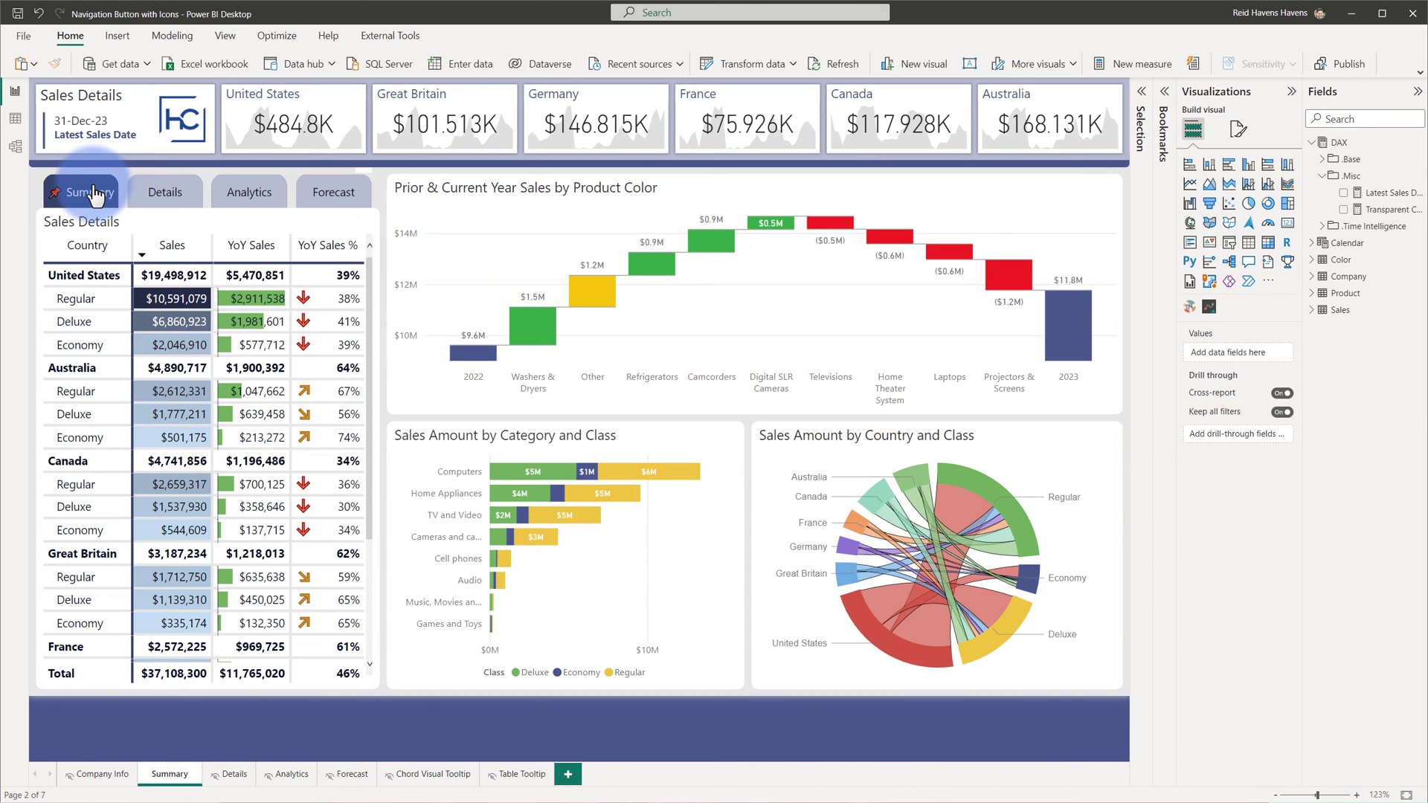
left_click(149, 195)
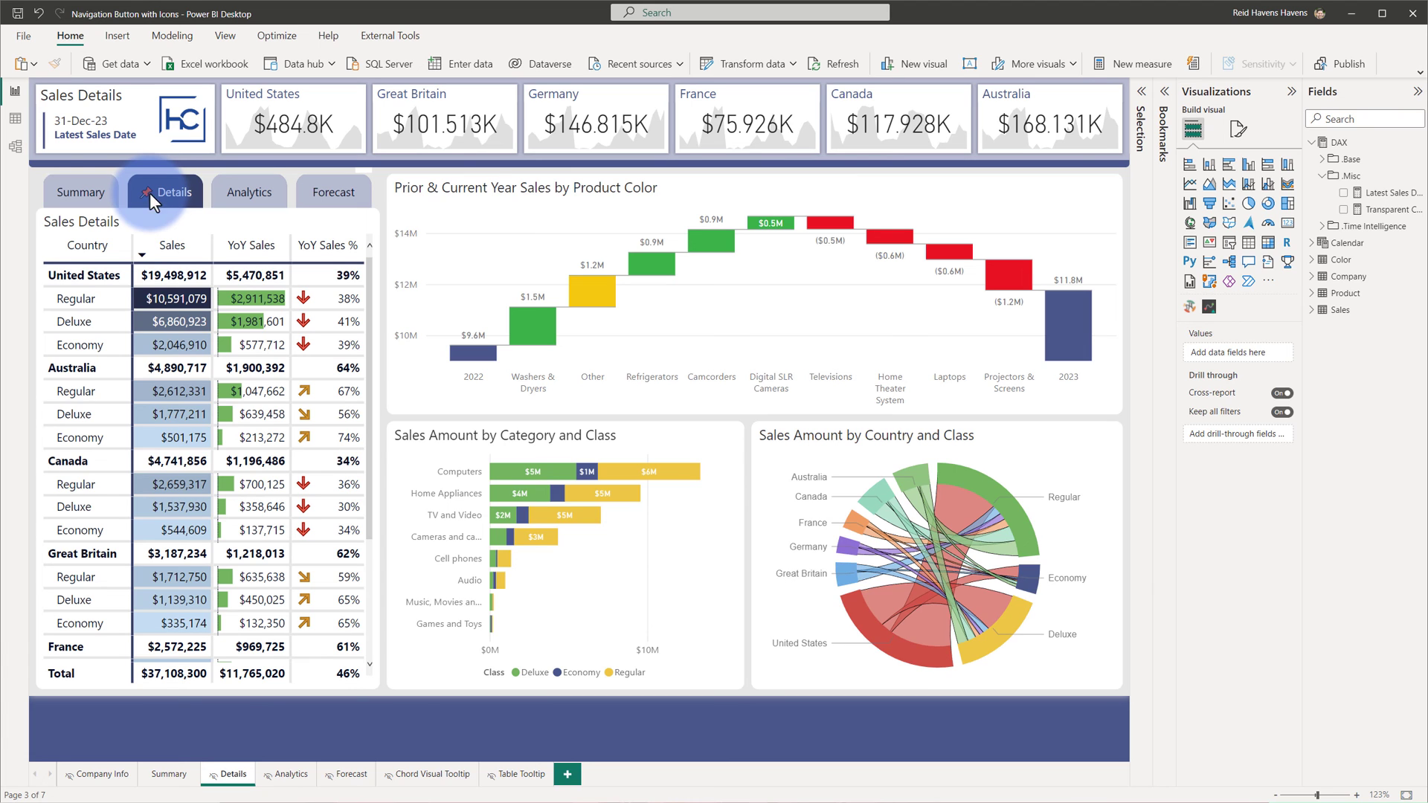
left_click(239, 199)
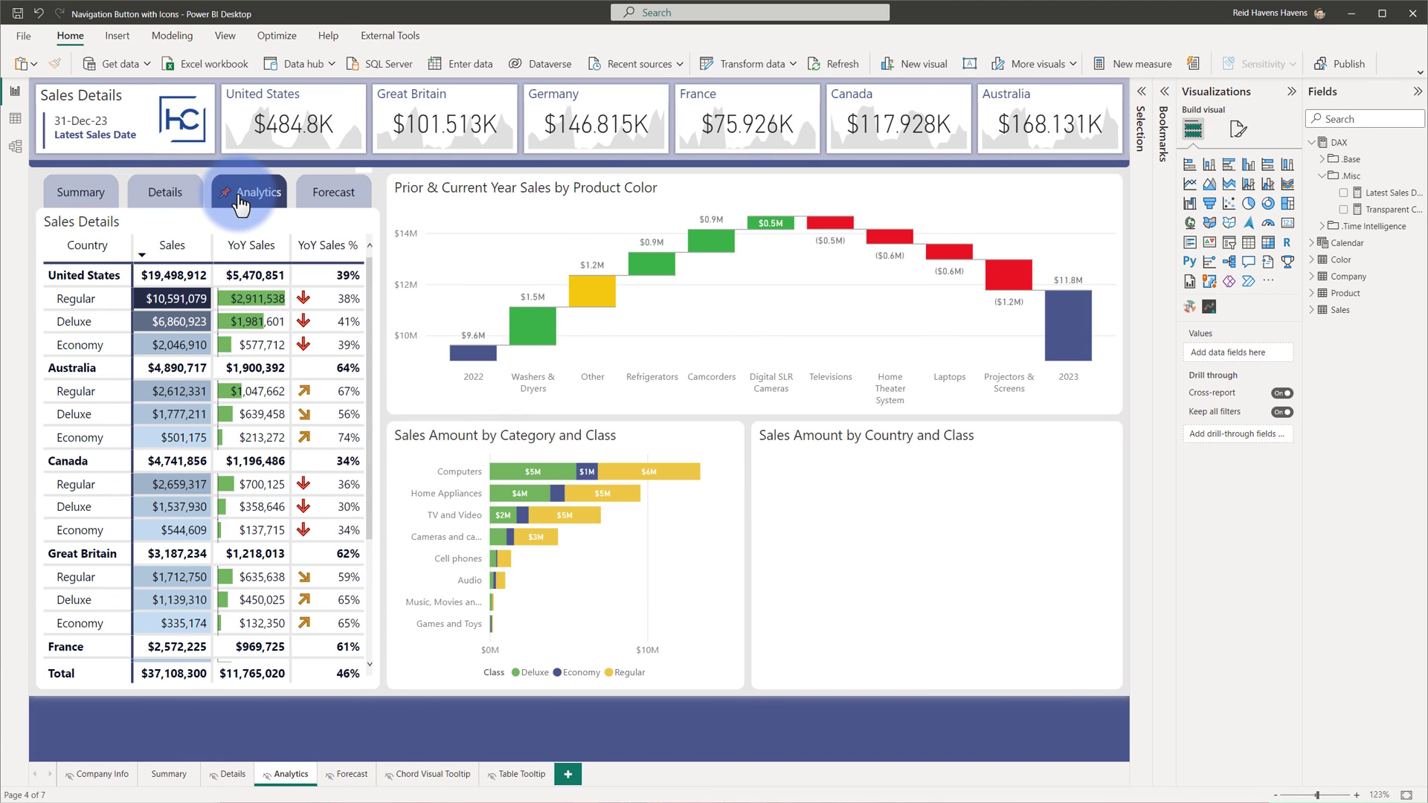
left_click(175, 195)
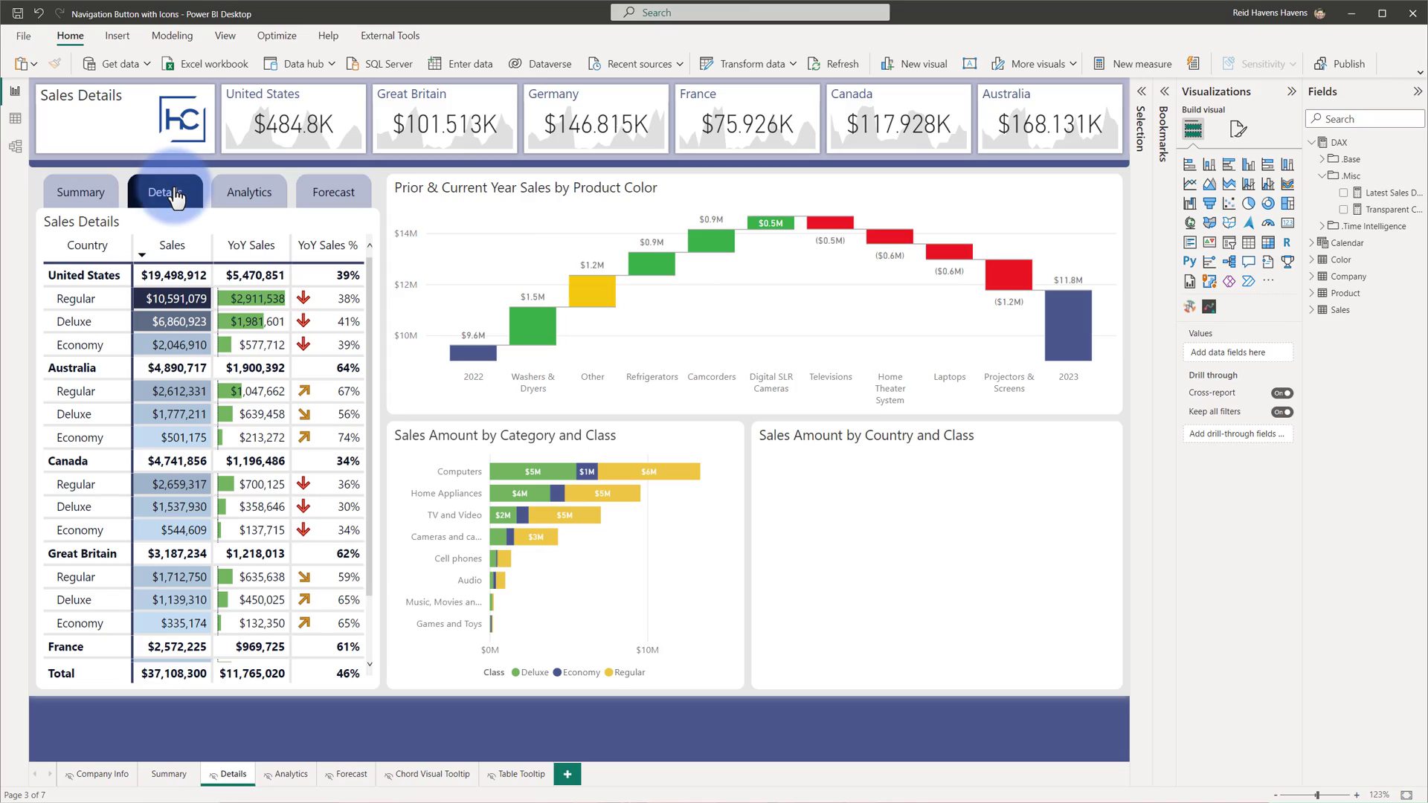